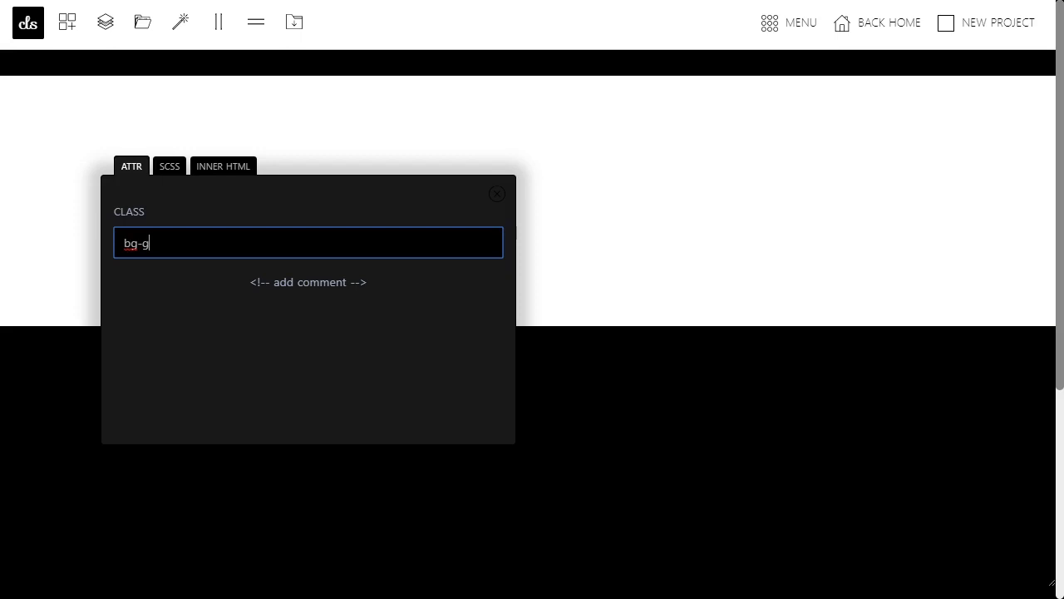
Give the page's outer section the classes "bg-gray-200 p-10" and close its attribute editor
type("ray-200 p")
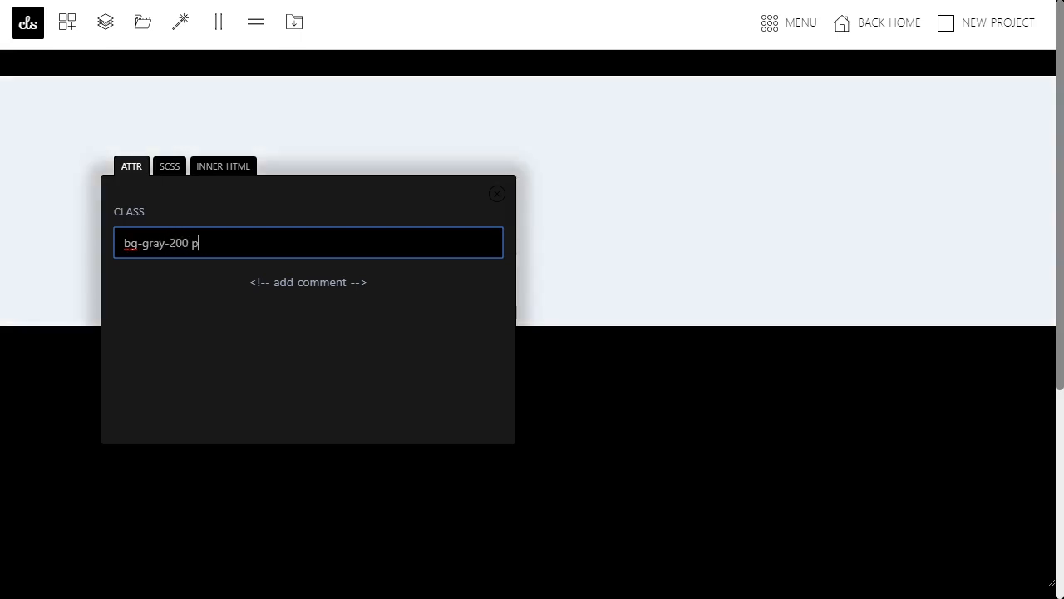
type("-10")
left_click(294, 209)
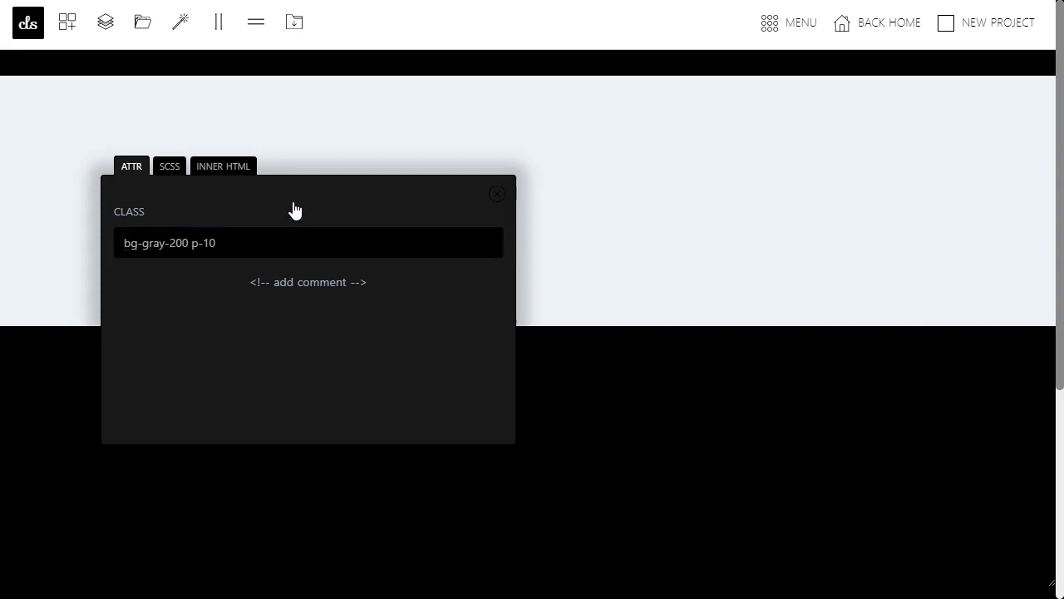
left_click_drag(294, 209, 324, 191)
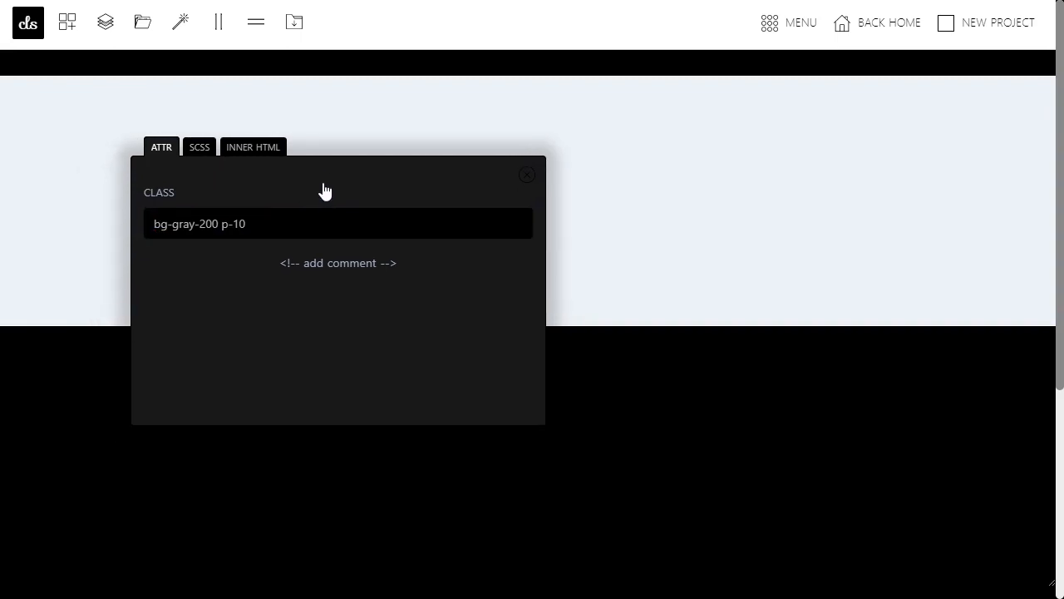
left_click(528, 177)
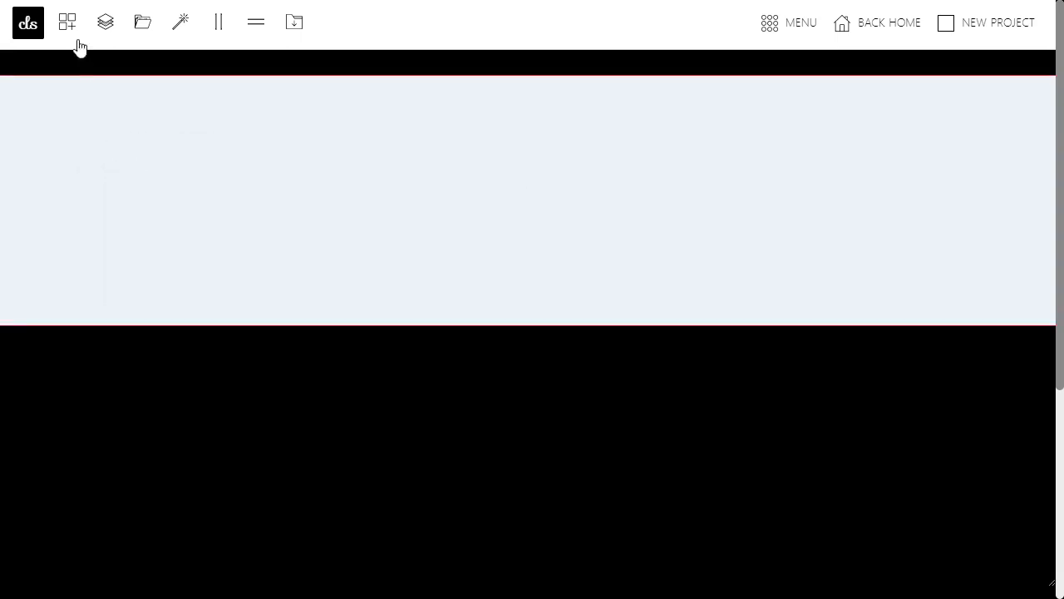
Insert a nested block inside the gray section
left_click(79, 48)
mouse_move(90, 81)
left_click(175, 71)
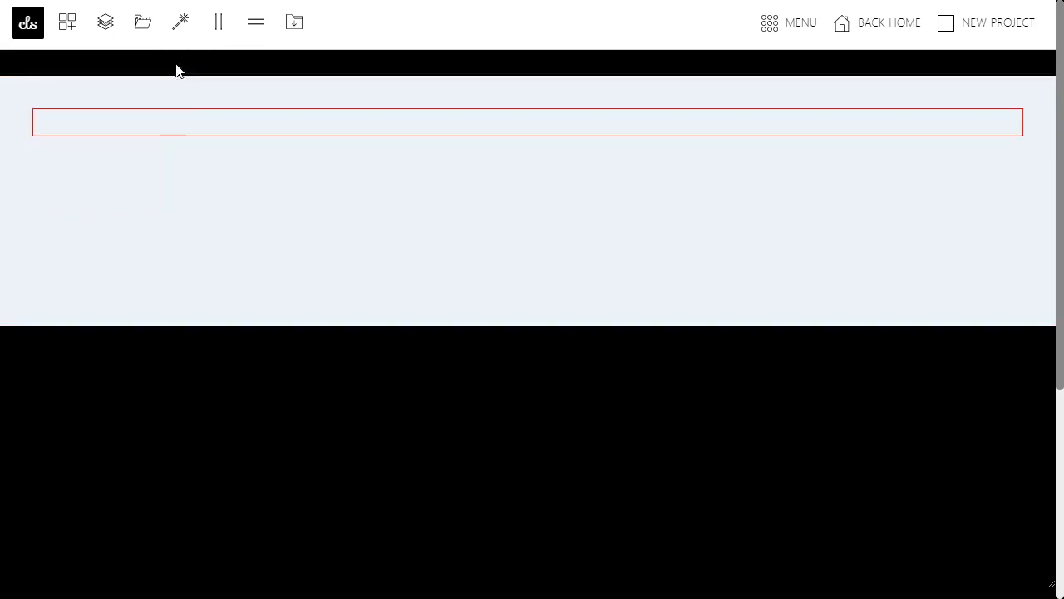
Style the nested block as a card by setting its classes to "p-4 bg-white w-1/4 shadow-lg"
left_click(180, 132)
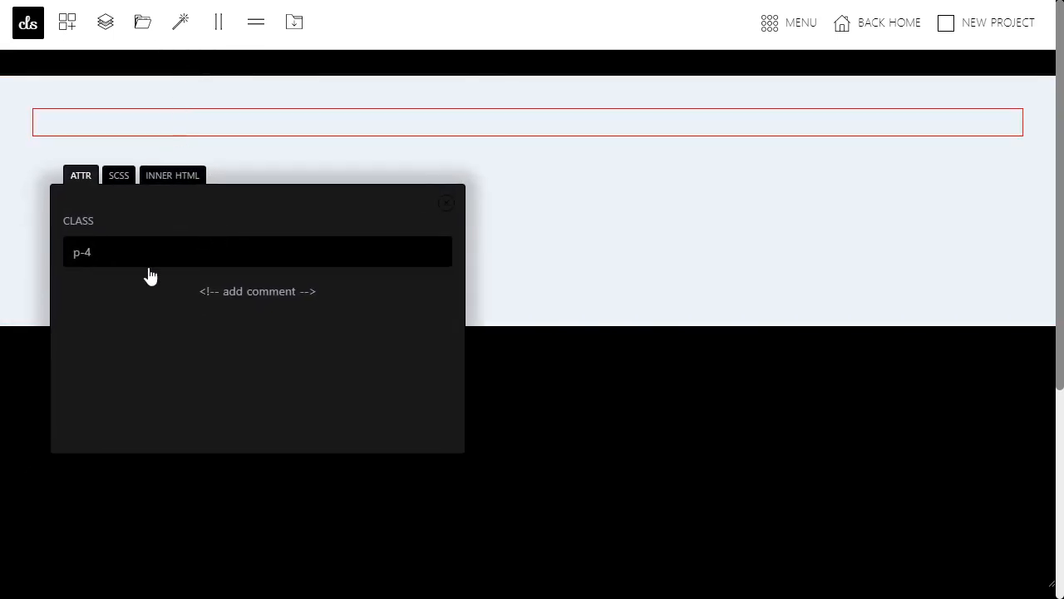
left_click(151, 259)
type("bg")
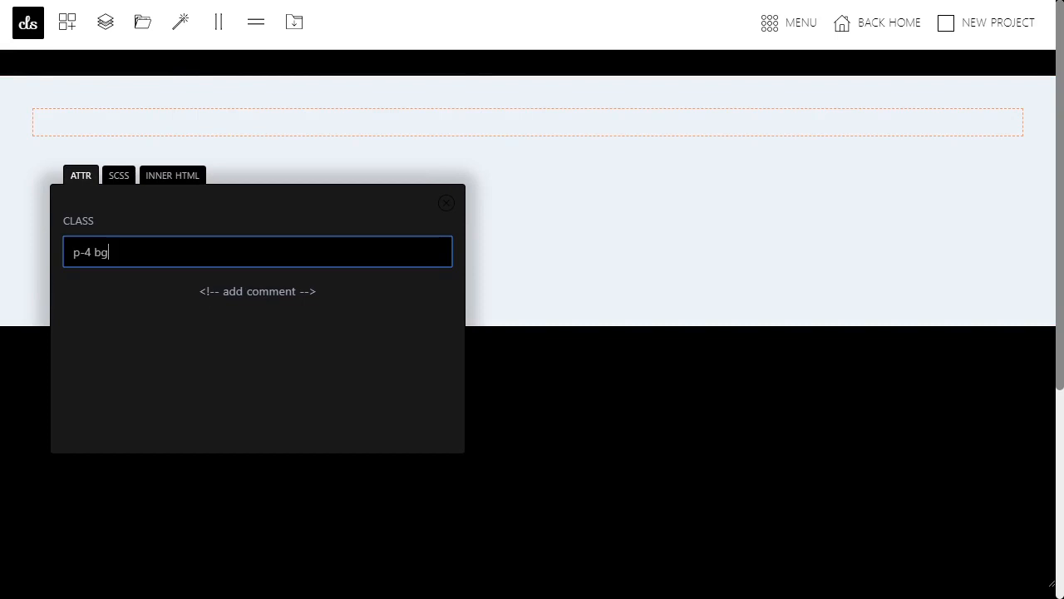
type("-wht")
type("ite ")
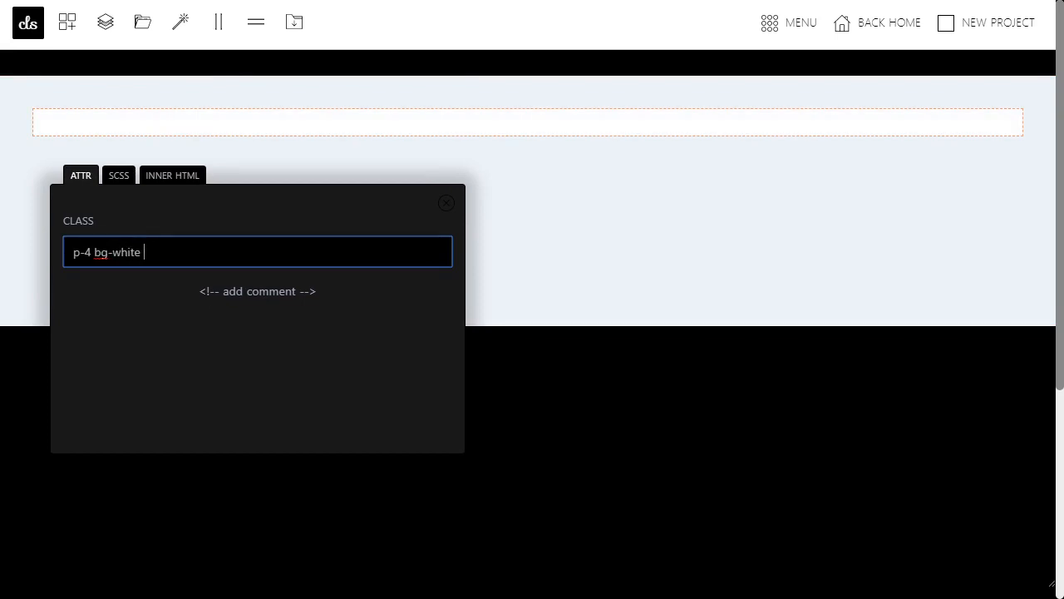
type("w-1/4")
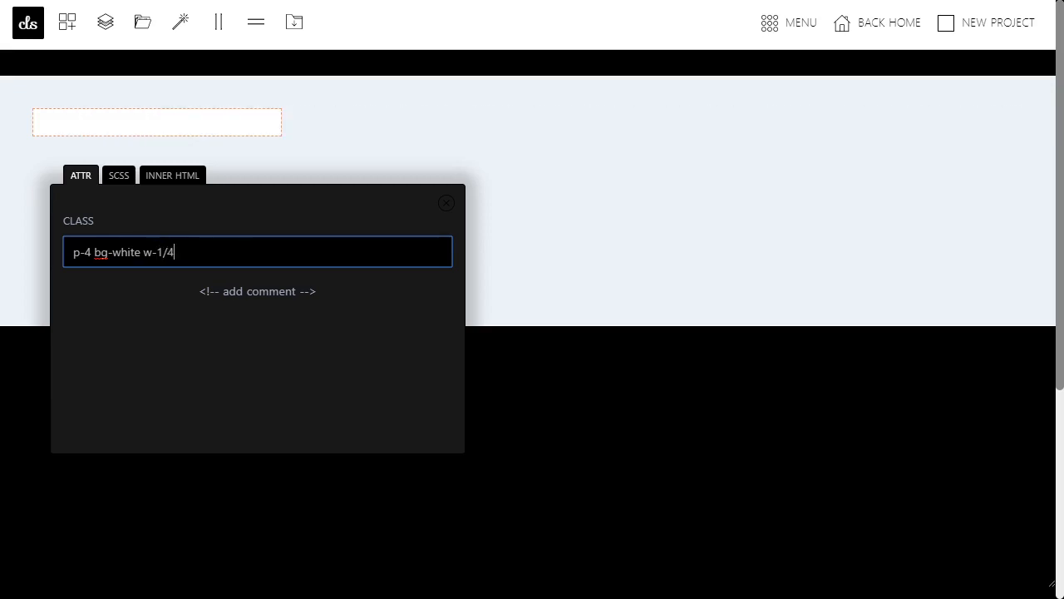
type(" shadow-lg")
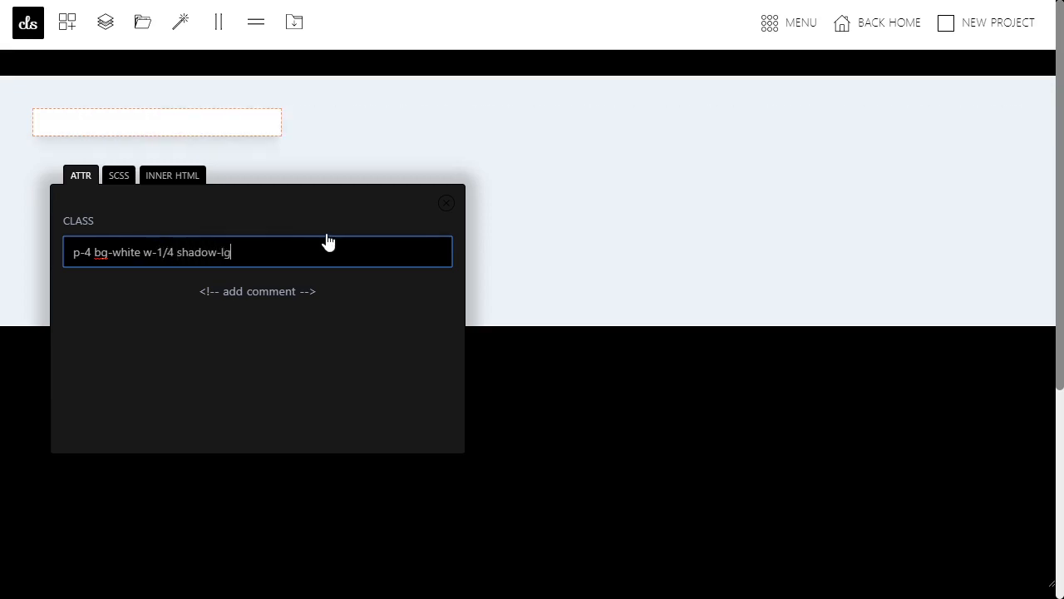
left_click(446, 203)
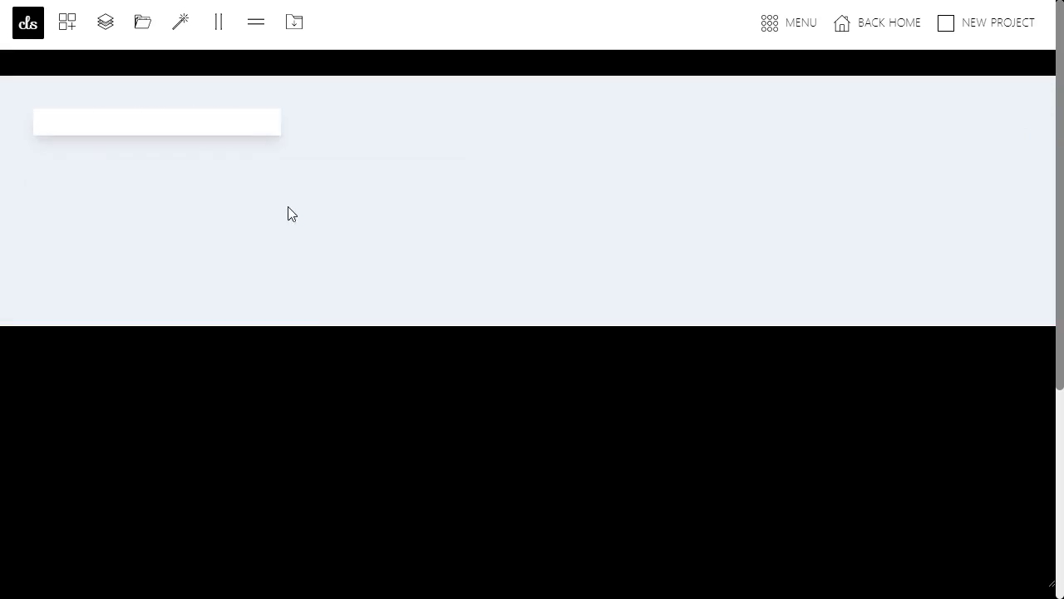
Insert an h1 heading and an image placeholder into the white card
left_click(147, 131)
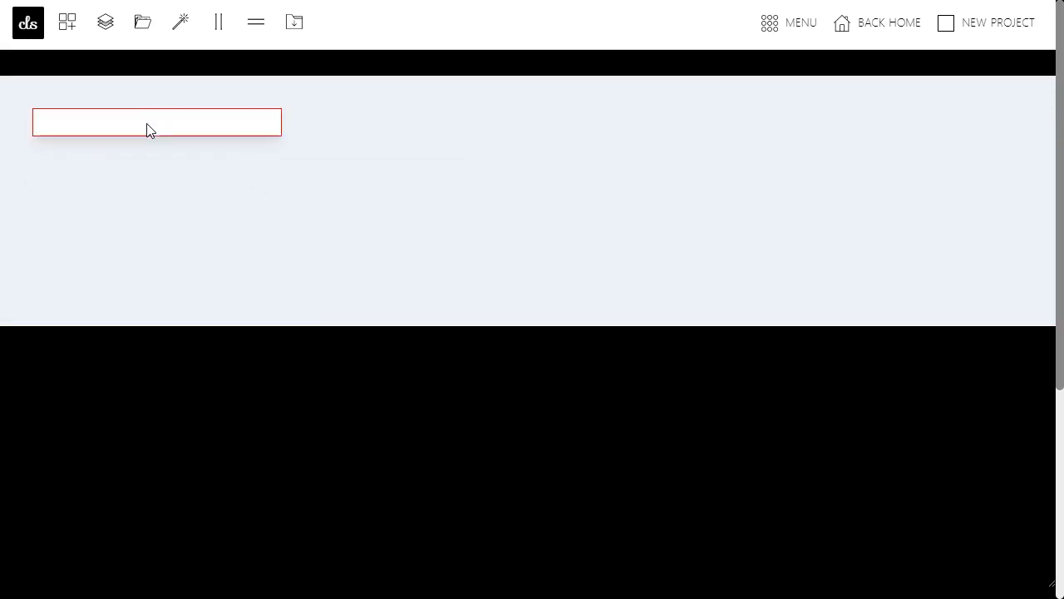
left_click(67, 23)
mouse_move(90, 104)
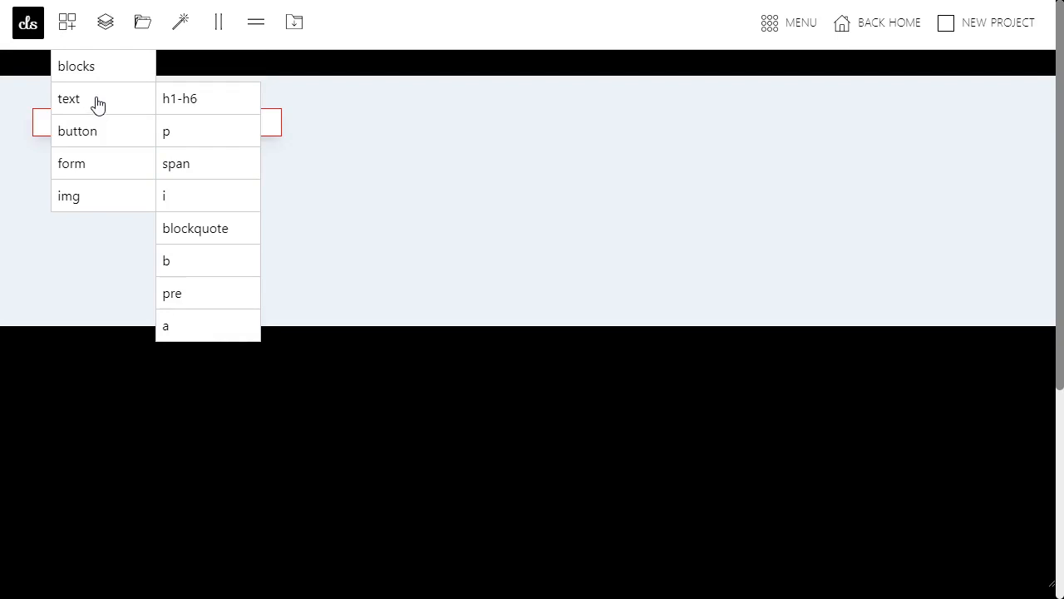
mouse_move(195, 106)
left_click(275, 100)
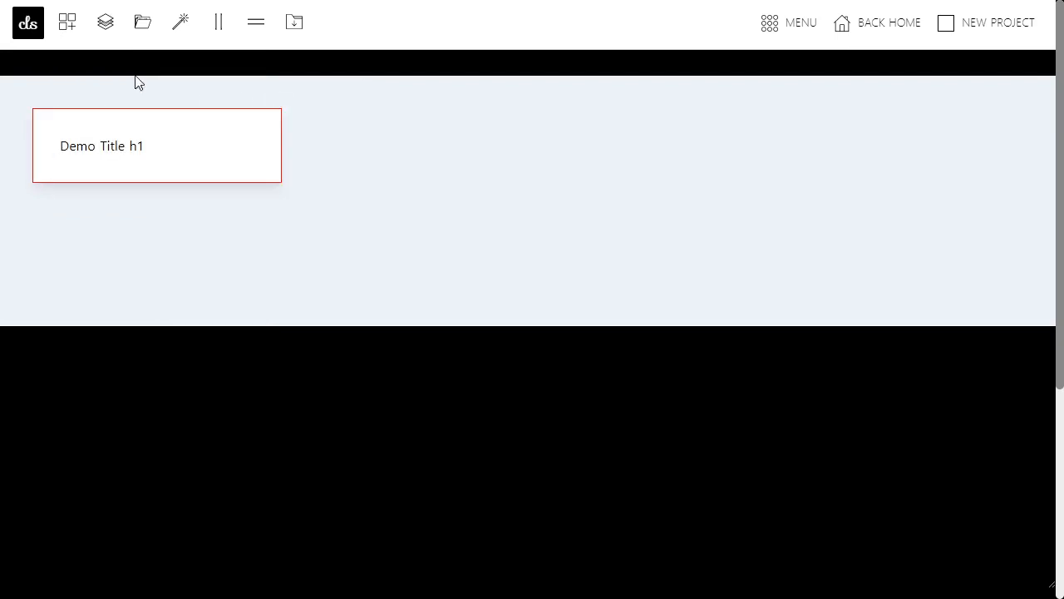
left_click(67, 23)
left_click(79, 197)
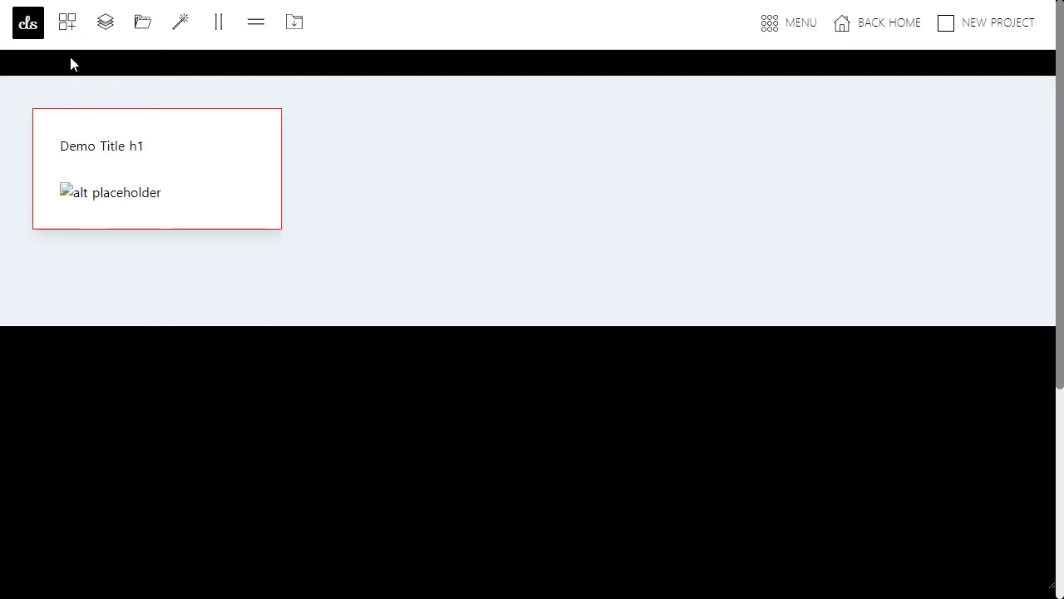
Add a paragraph and a link below the image placeholder in the card
left_click(67, 23)
mouse_move(153, 102)
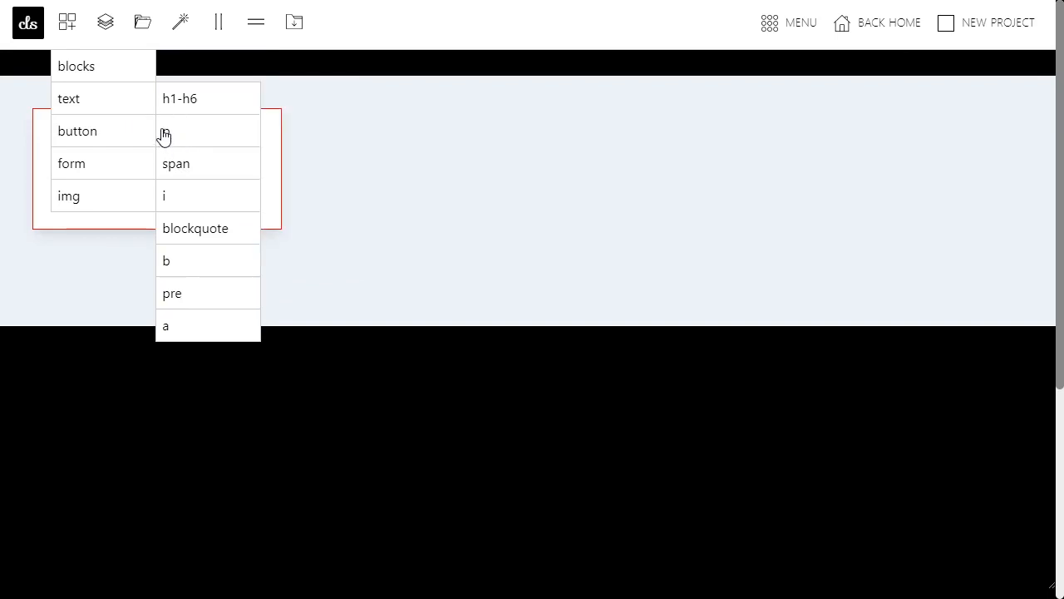
left_click(163, 131)
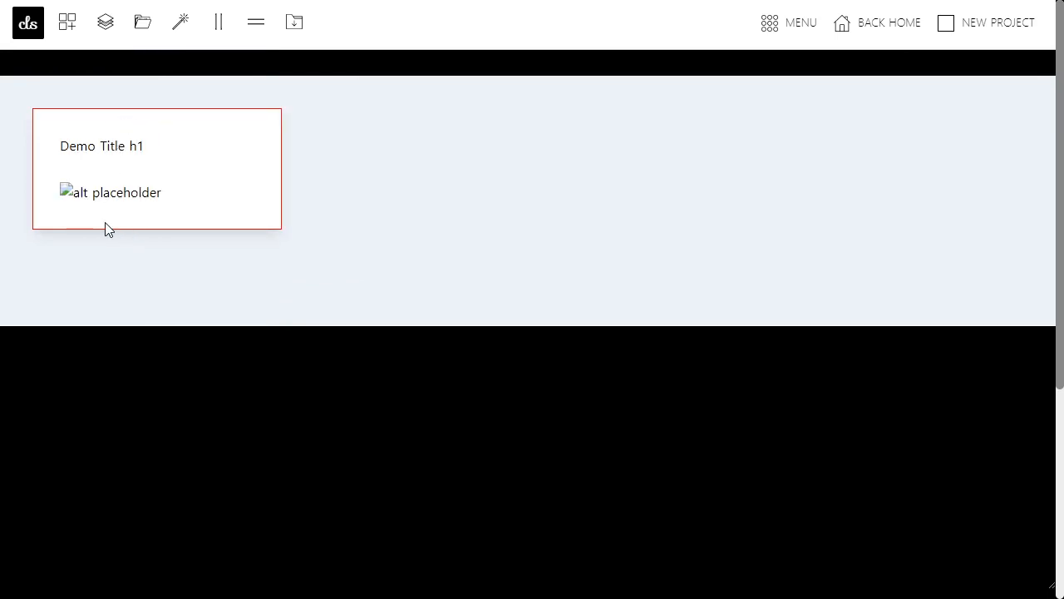
left_click(79, 33)
mouse_move(78, 93)
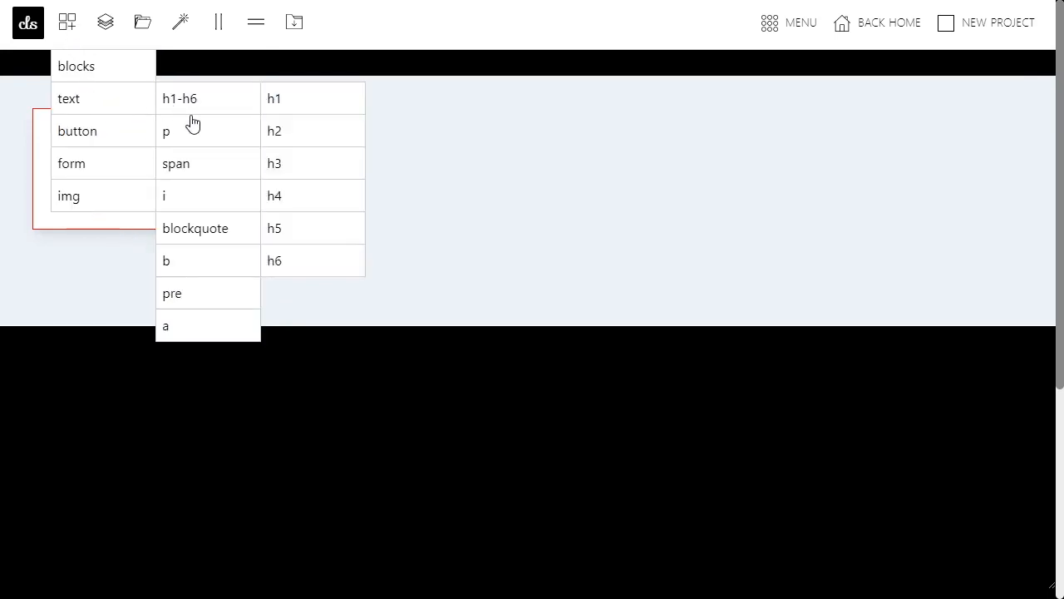
left_click(170, 142)
left_click(61, 28)
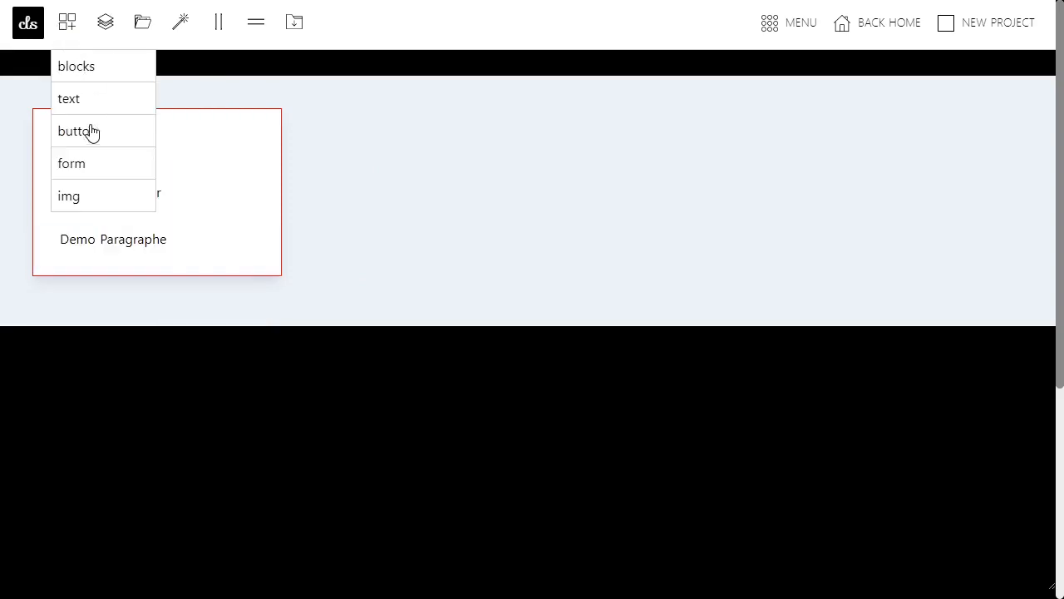
mouse_move(171, 116)
left_click(166, 326)
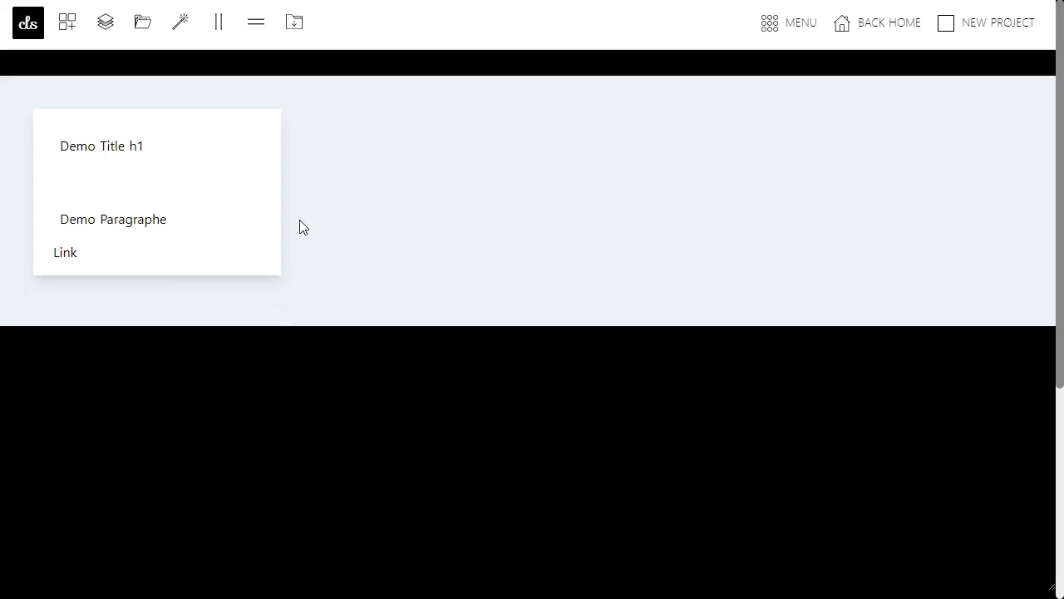
Open the placeholder image's attributes, and copy the image address of the red-haired woman pointing in front of a blue wall on Unsplash
left_click(121, 194)
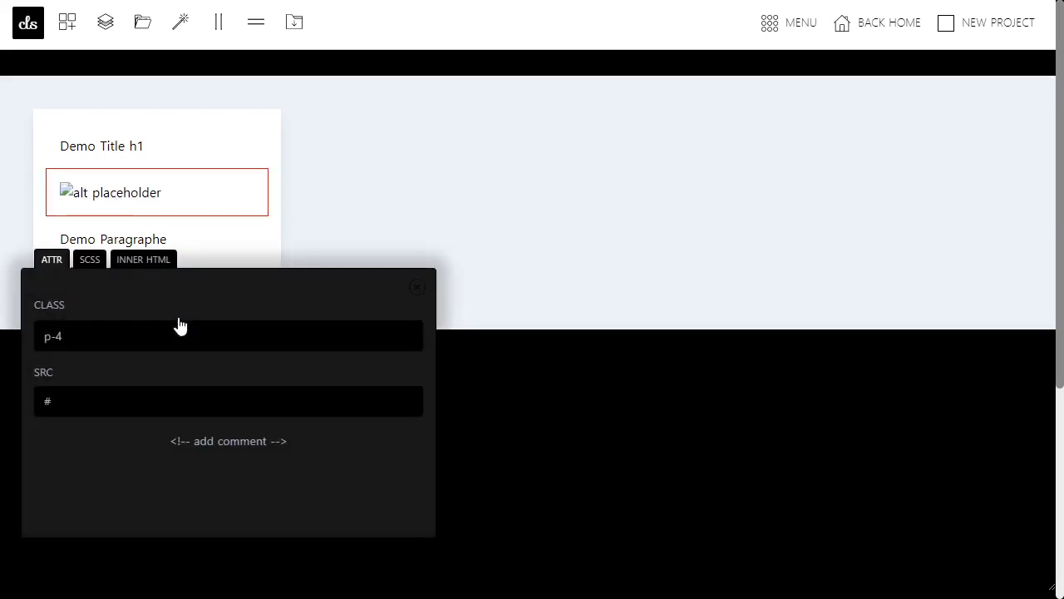
left_click_drag(212, 300, 519, 158)
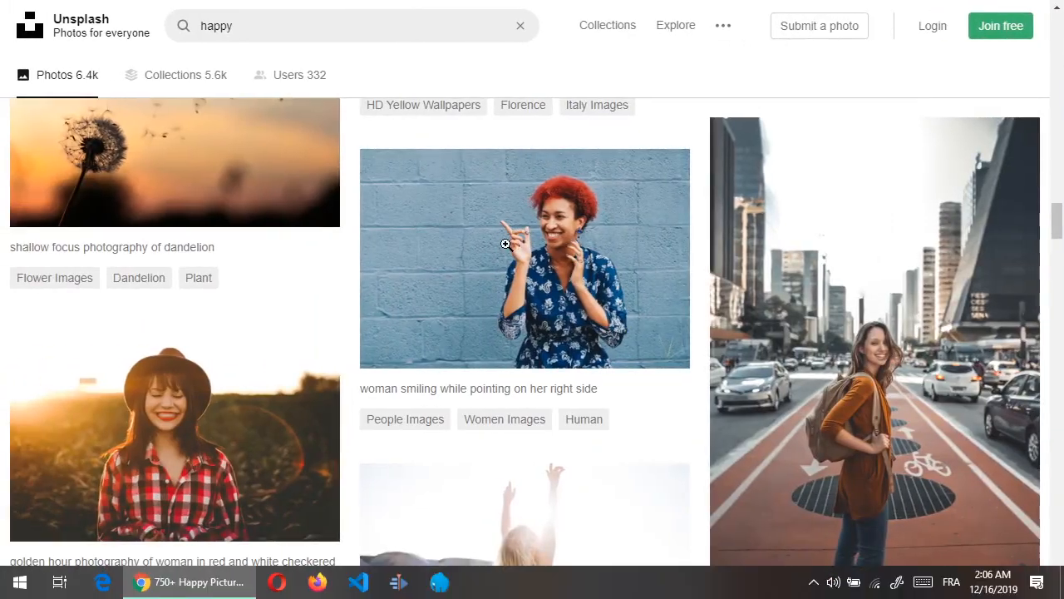
right_click(506, 243)
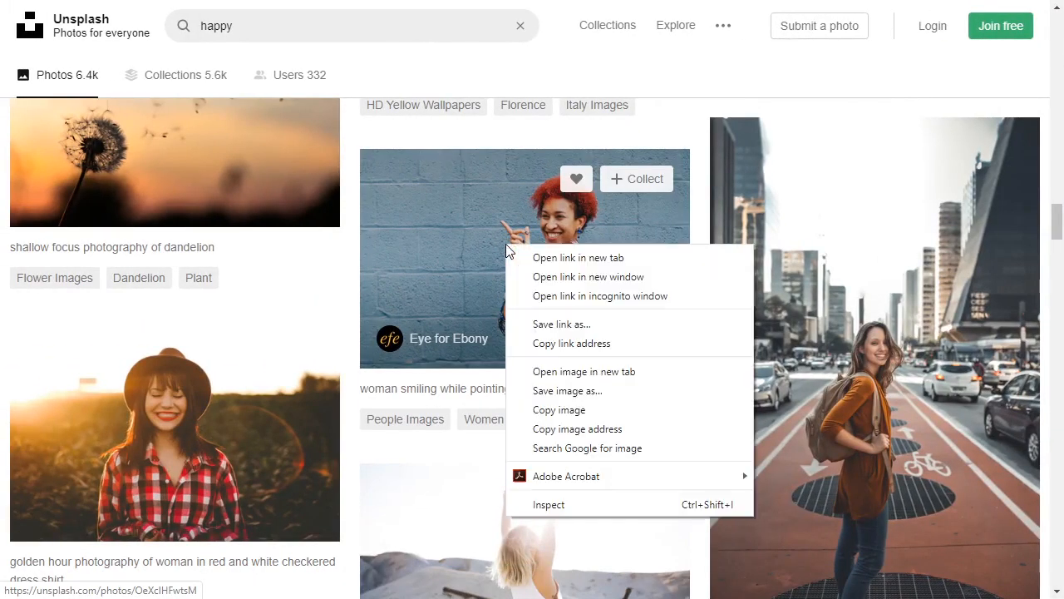
left_click(582, 428)
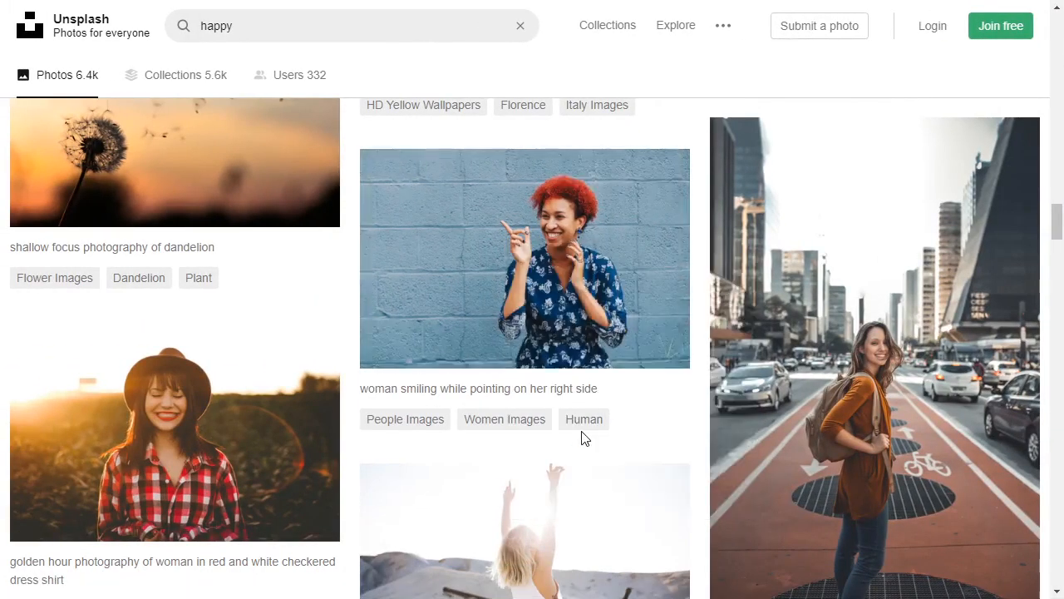
Back in the page builder, paste the copied address as the card image's source and clear its class
key("ctrl+super+Right")
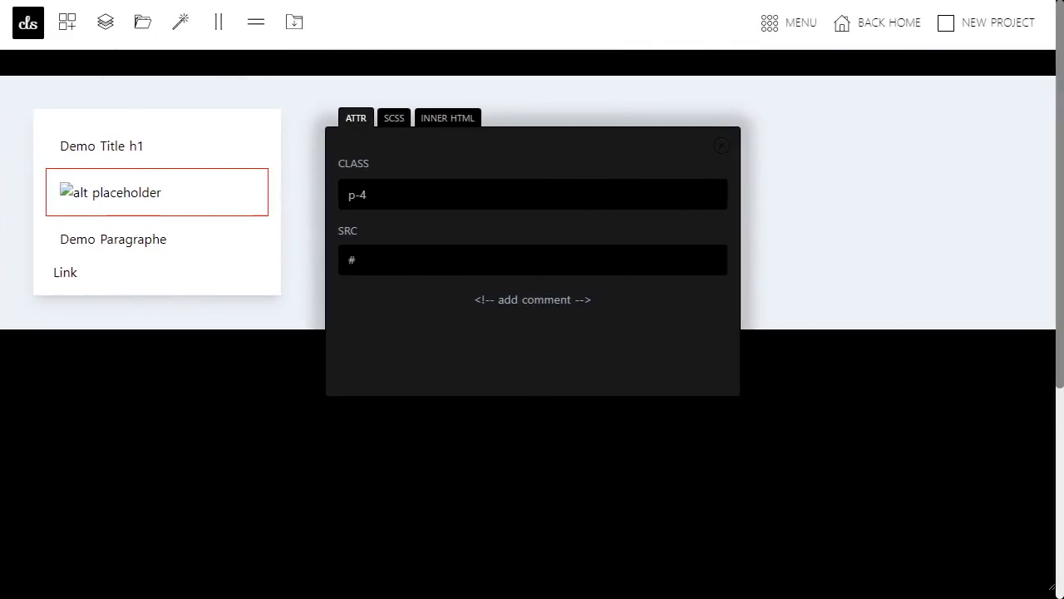
double_click(424, 260)
key("ctrl+v")
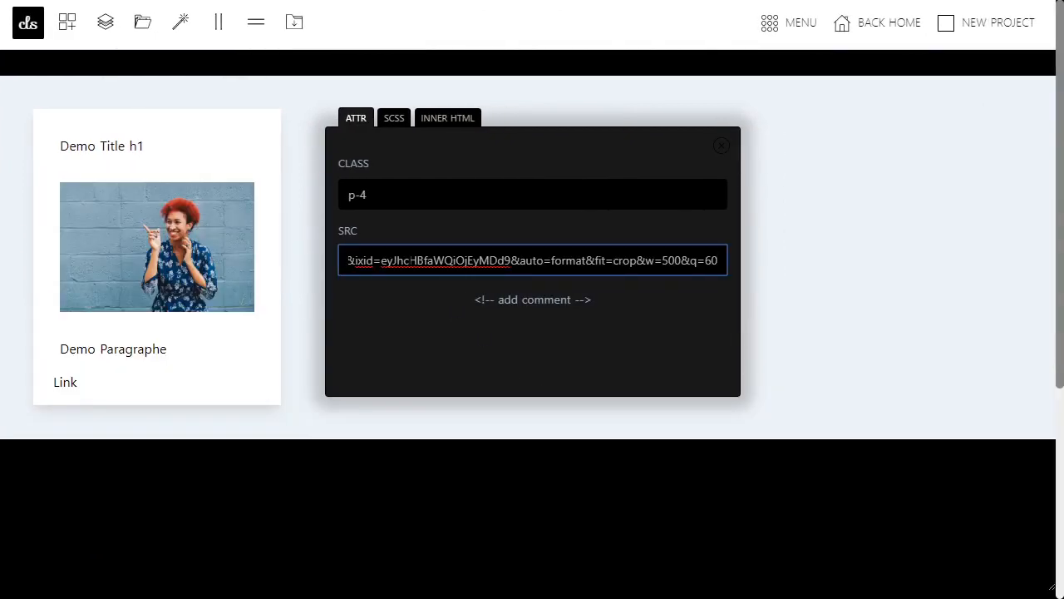
key("shift+Tab")
key("BackSpace")
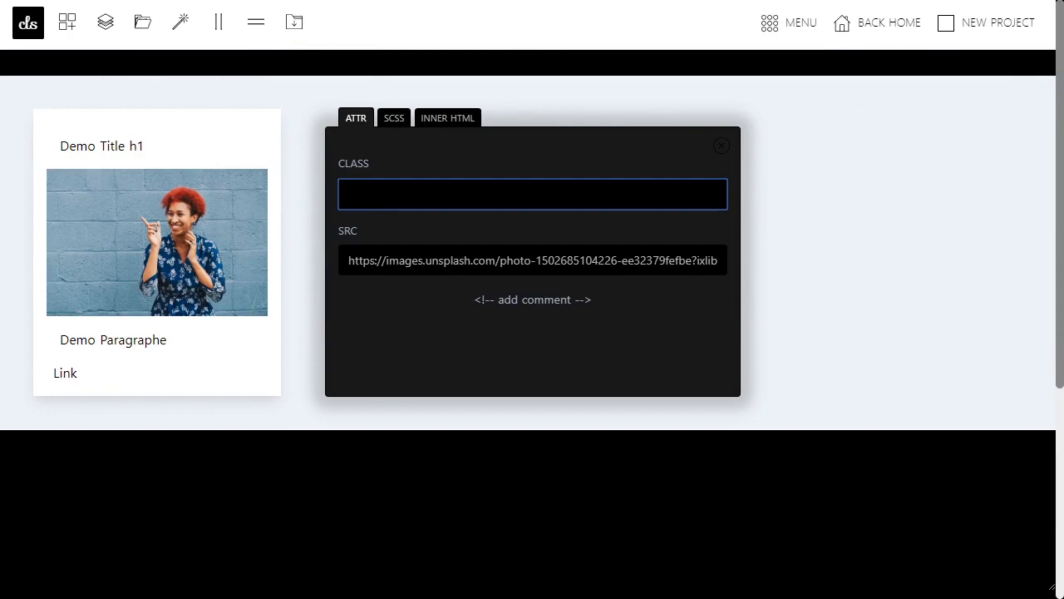
left_click(721, 146)
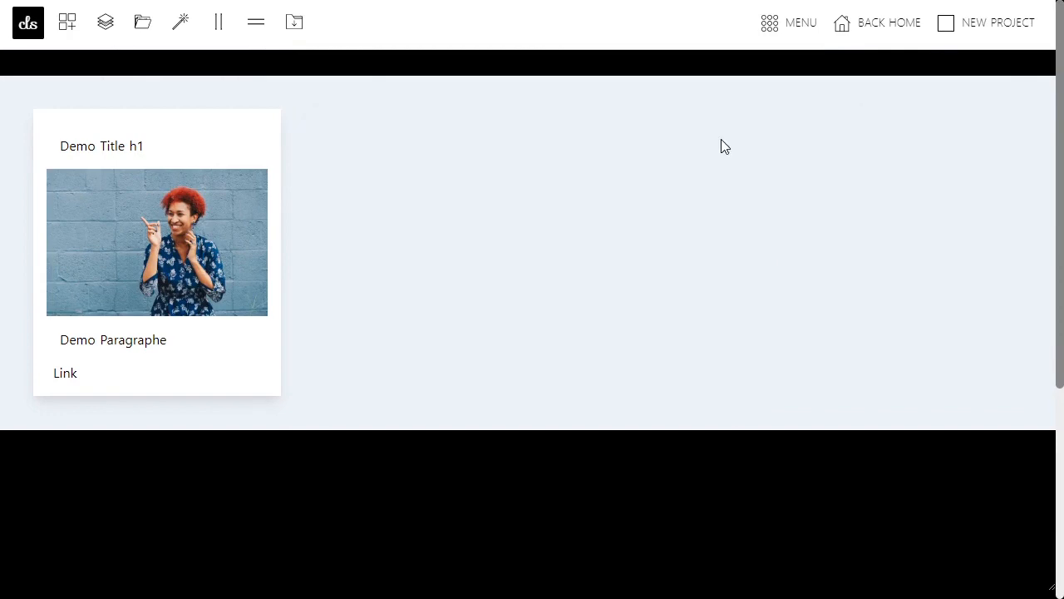
Give the card's heading the classes "mb-3 font-bold capitalize" and the text "Neque porro quisquam est qui dolorem."
left_click(114, 147)
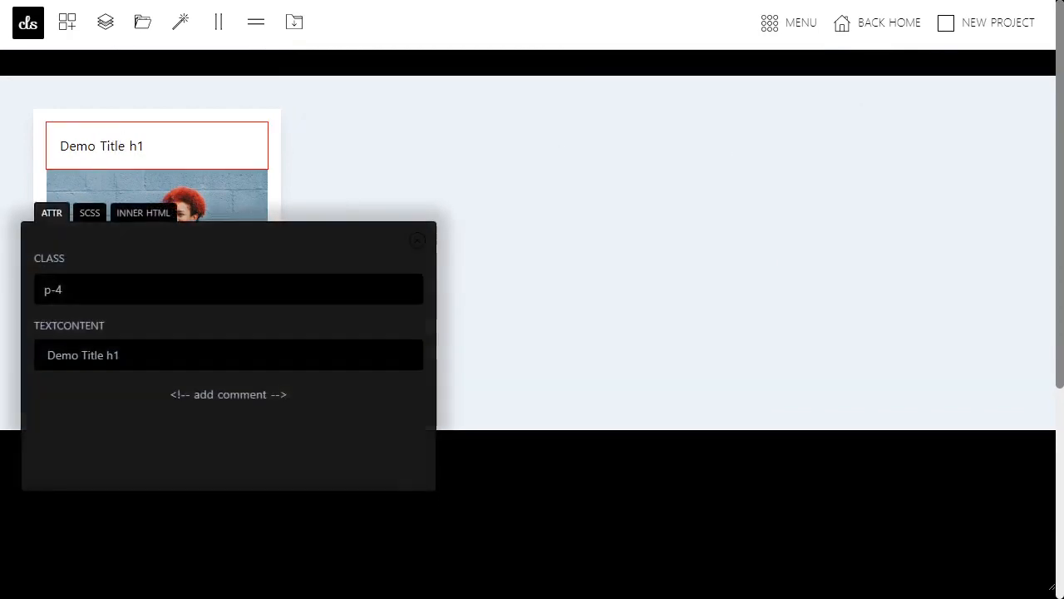
left_click_drag(184, 269, 197, 242)
triple_click(115, 271)
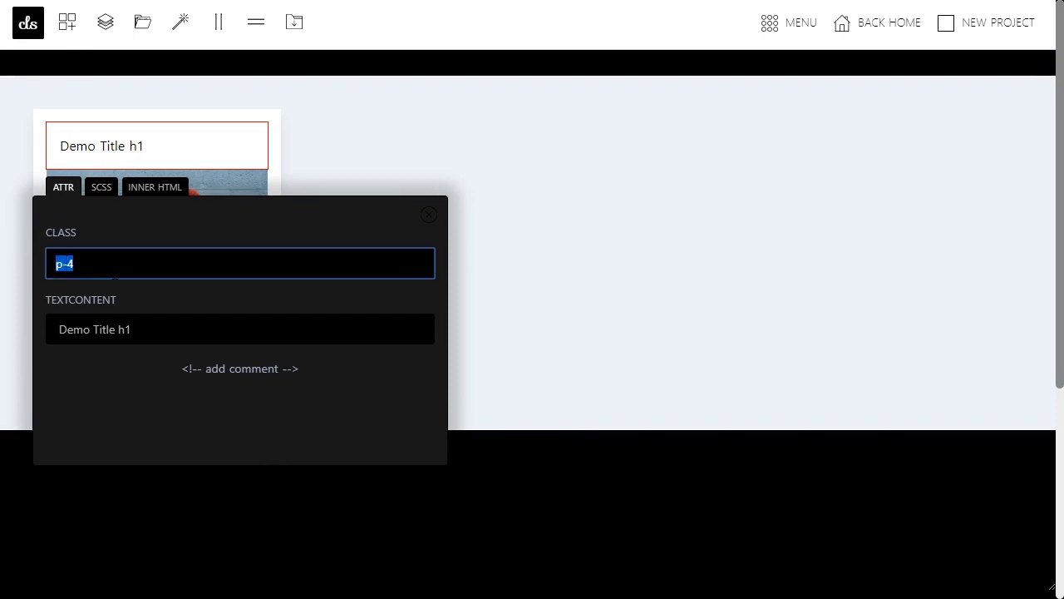
key("BackSpace")
type("mb-")
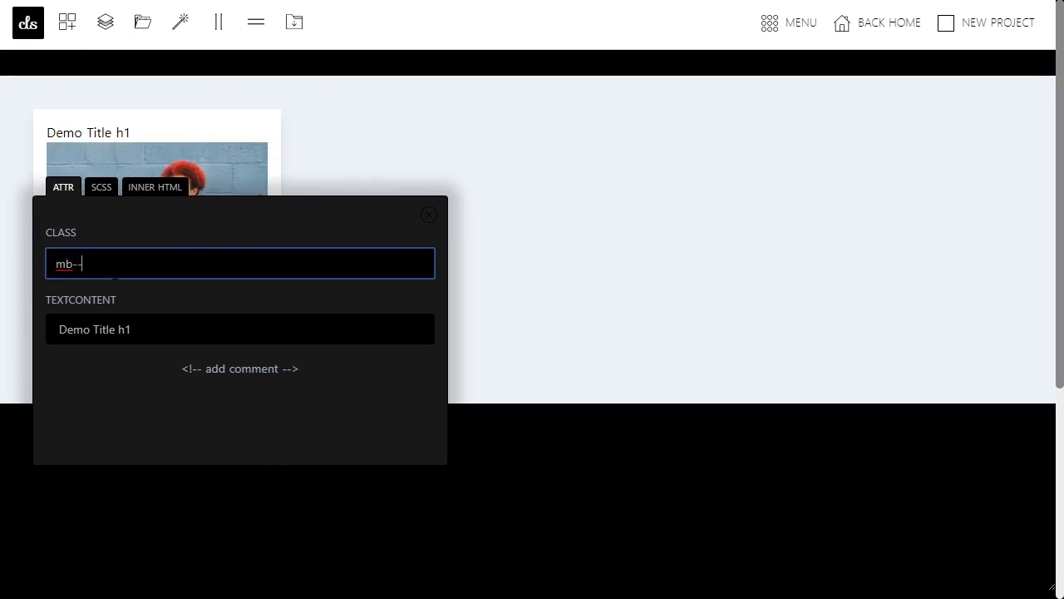
type("3")
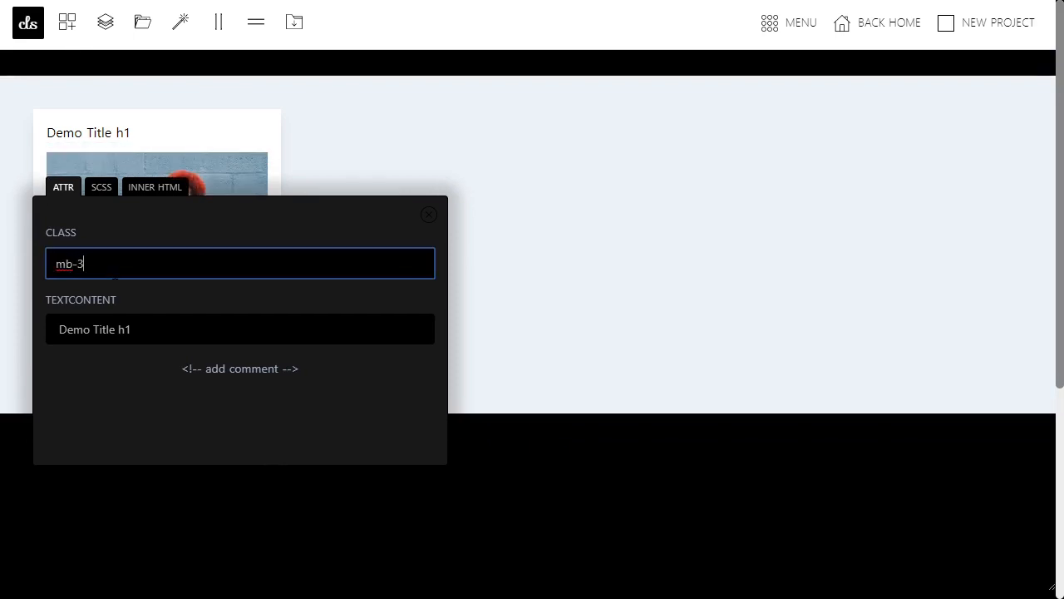
type(" font-hold cap")
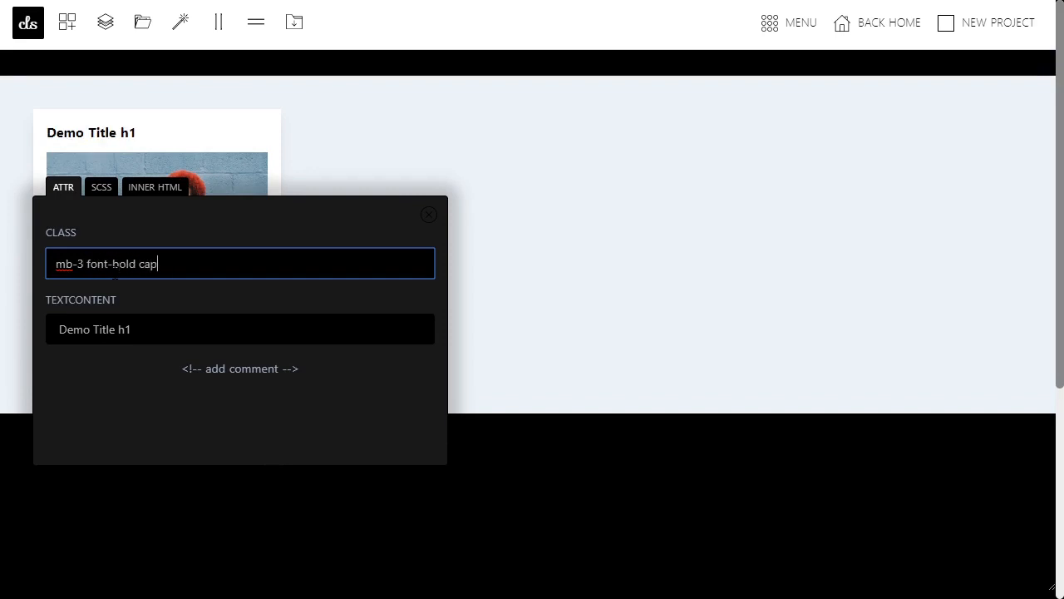
type("italize")
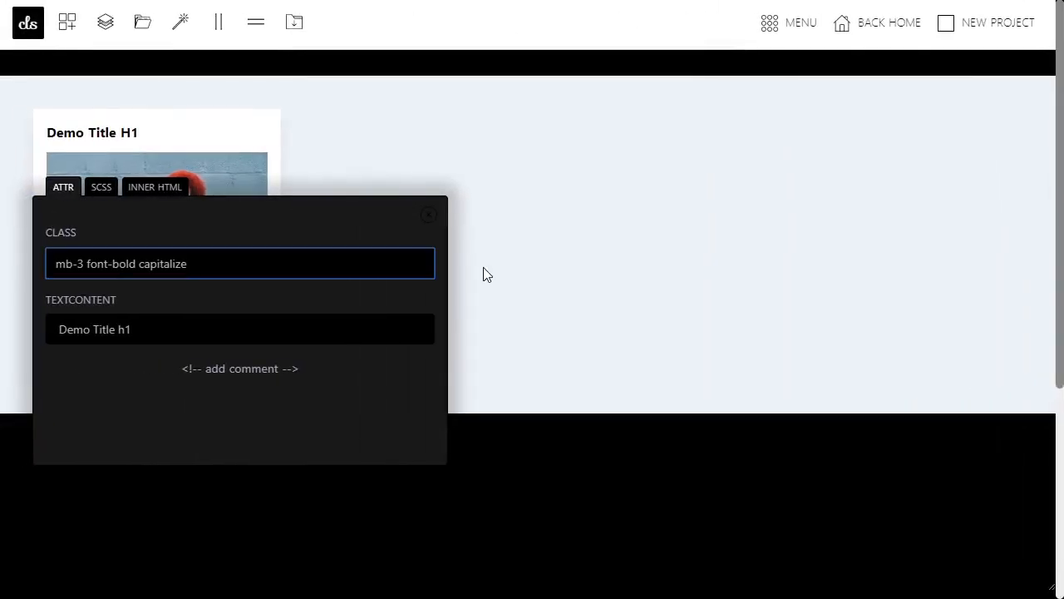
key("Tab")
key("ctrl+v")
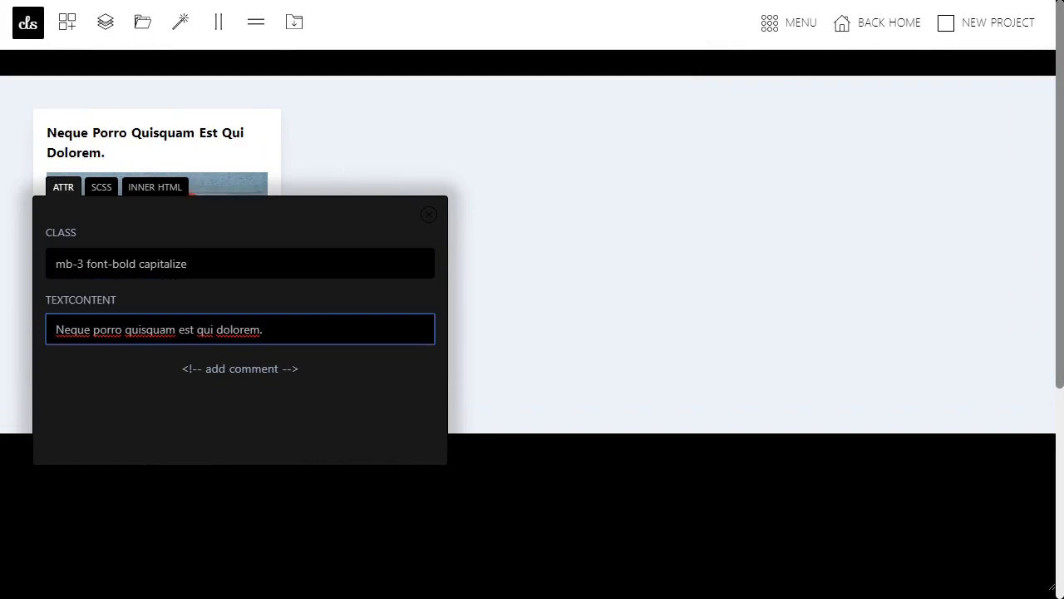
Replace the class of the card's demo paragraph with "text-sm py-2 text-gray-600"
left_click(428, 215)
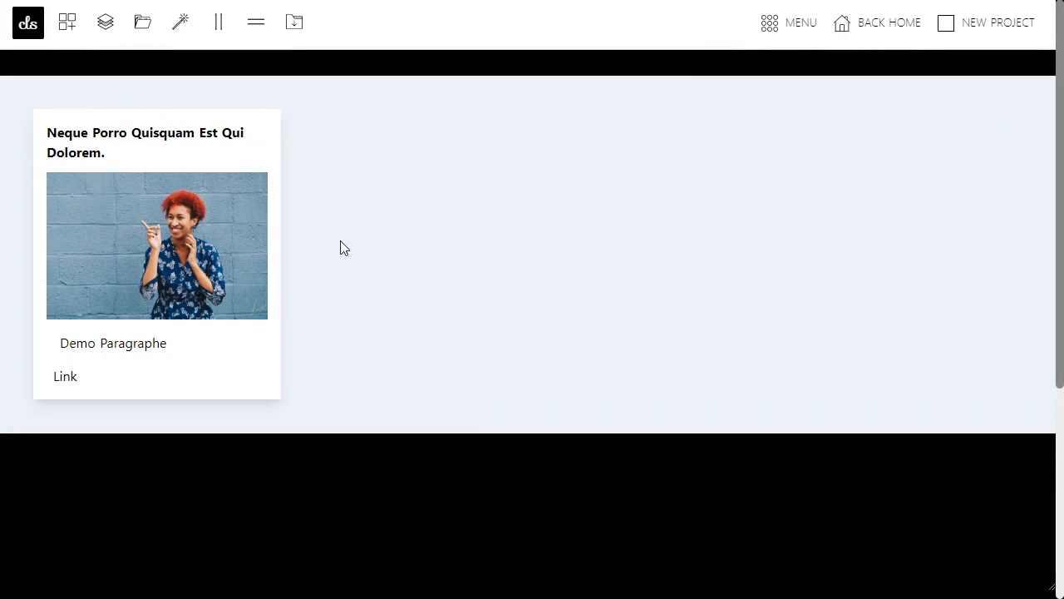
double_click(133, 345)
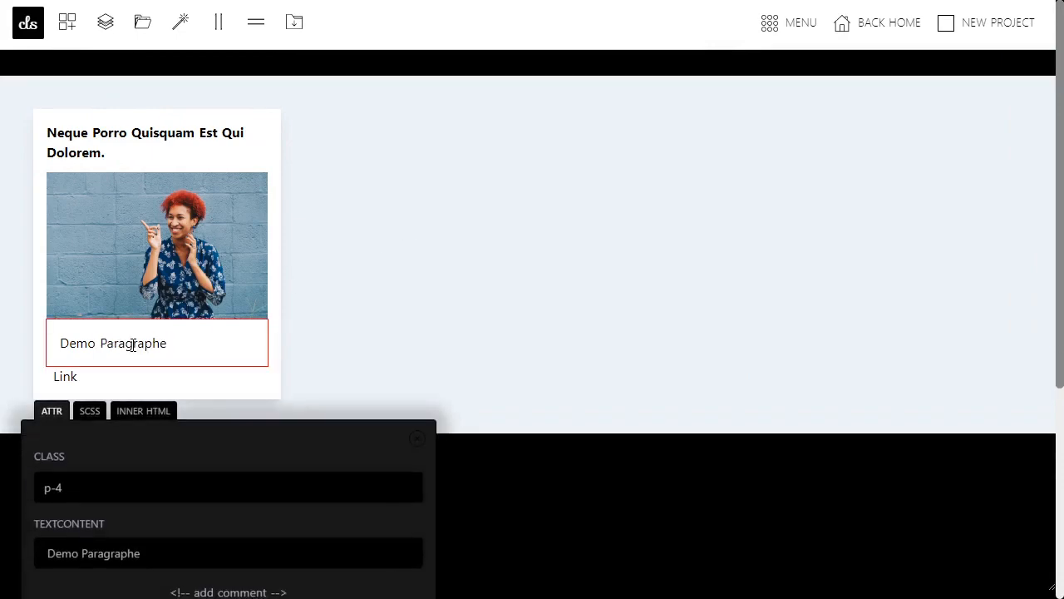
left_click_drag(1062, 199, 1062, 320)
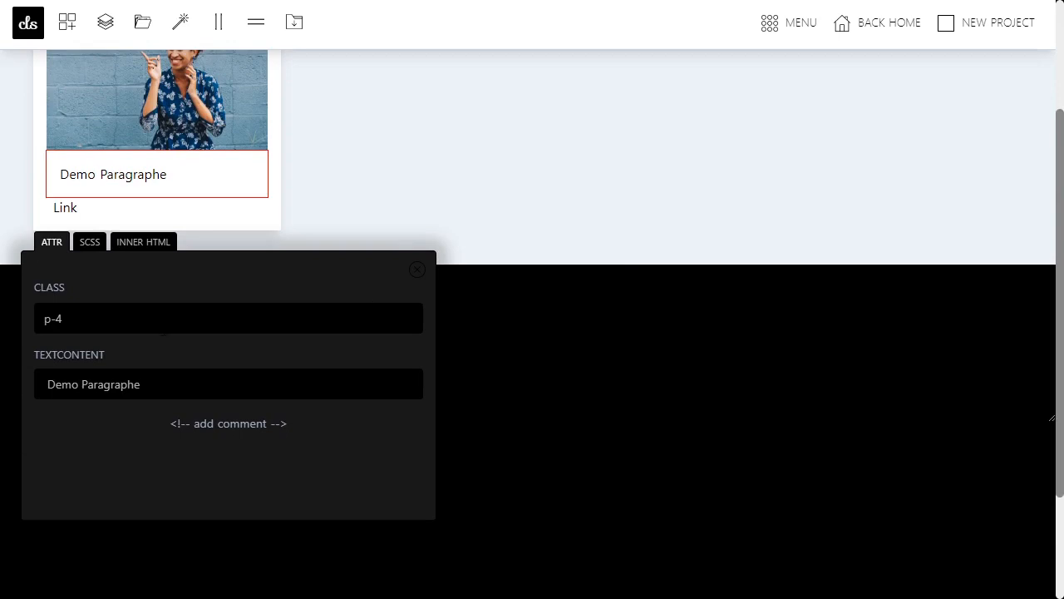
left_click(144, 391)
left_click(133, 320)
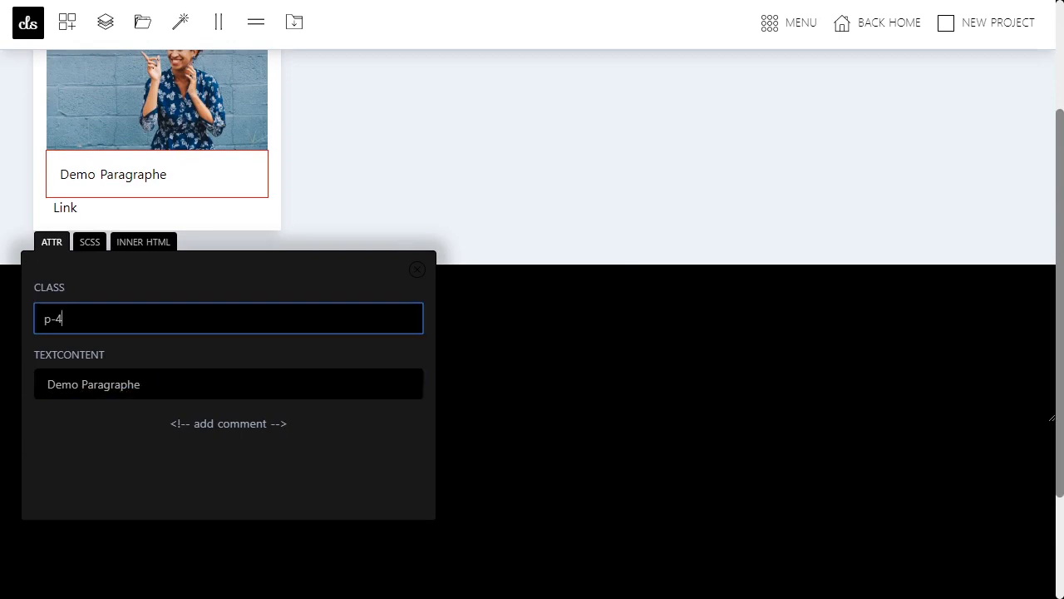
key("shift+Left")
key("shift+Left")
key("shift+Left")
type("text-")
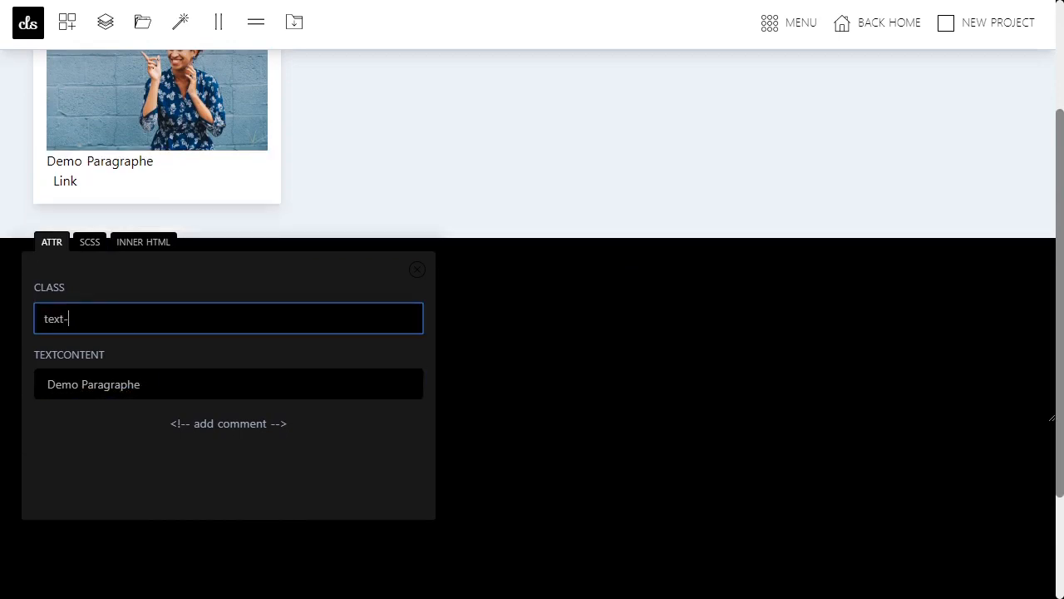
type("sm")
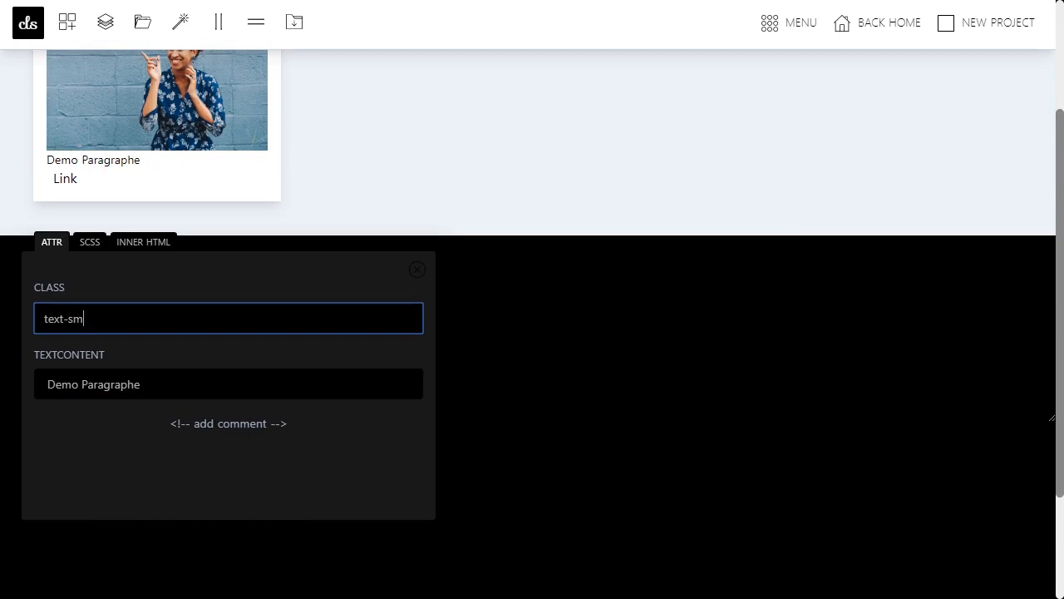
type(" py-2")
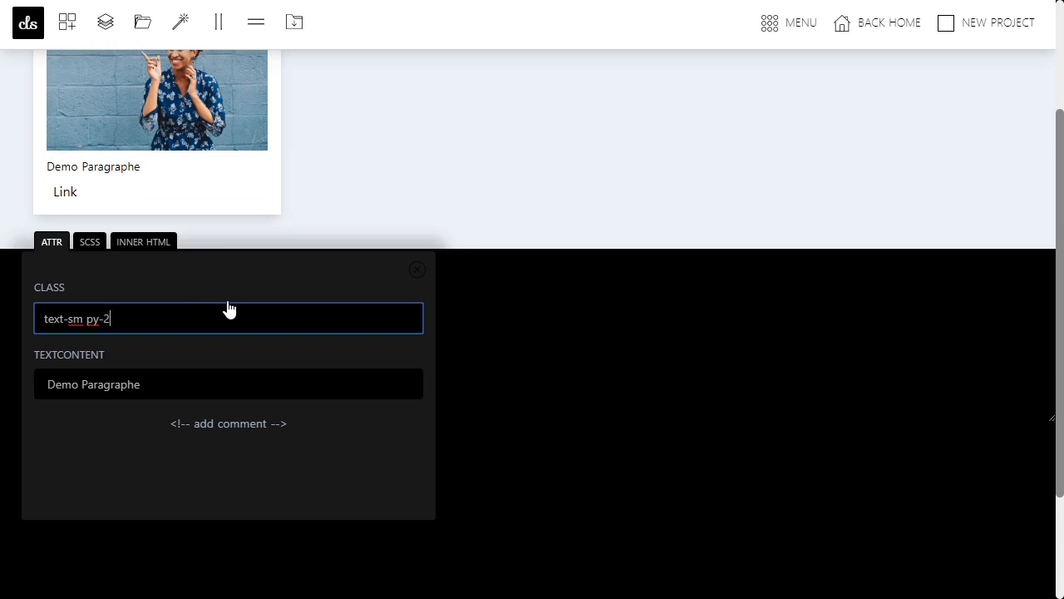
type(" text-gray-600")
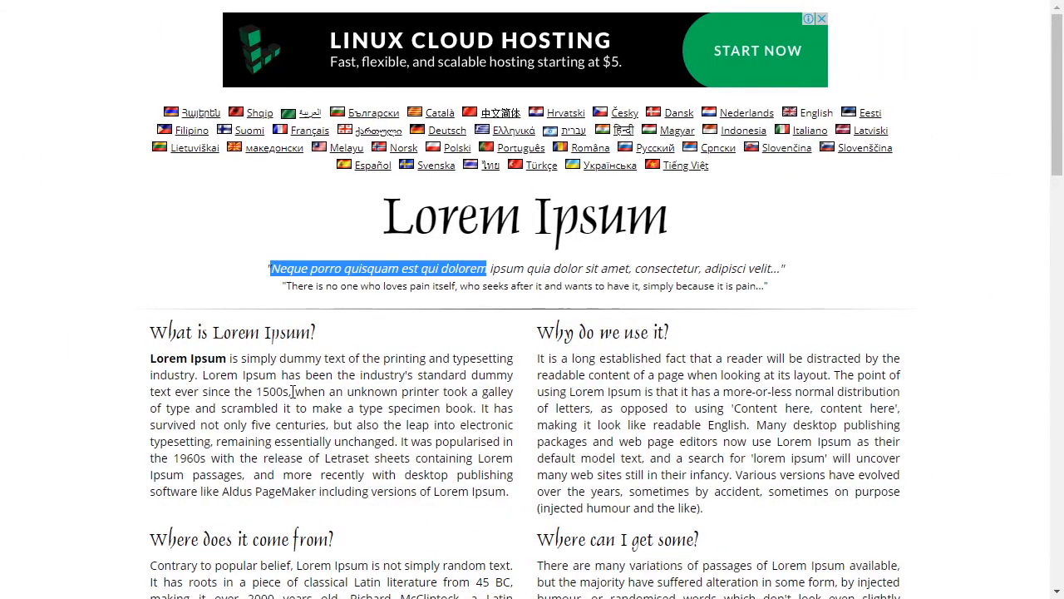
Copy "Lorem Ipsum has been the industry's standard dummy text ever since the 1500s," from the Lorem Ipsum website and paste it as the paragraph's text
left_click_drag(293, 391, 203, 375)
key("ctrl+c")
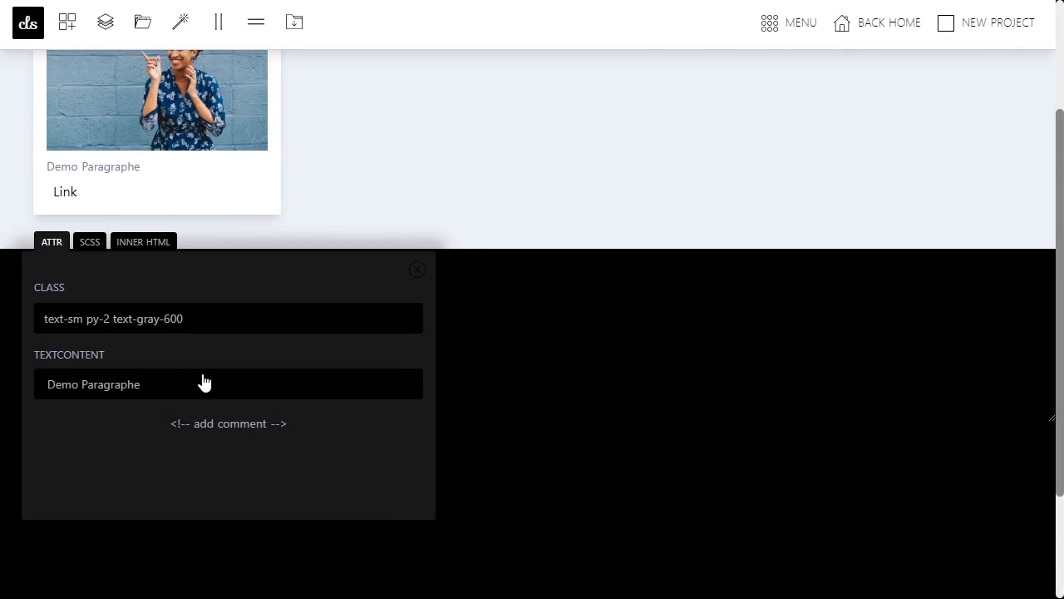
left_click(250, 318)
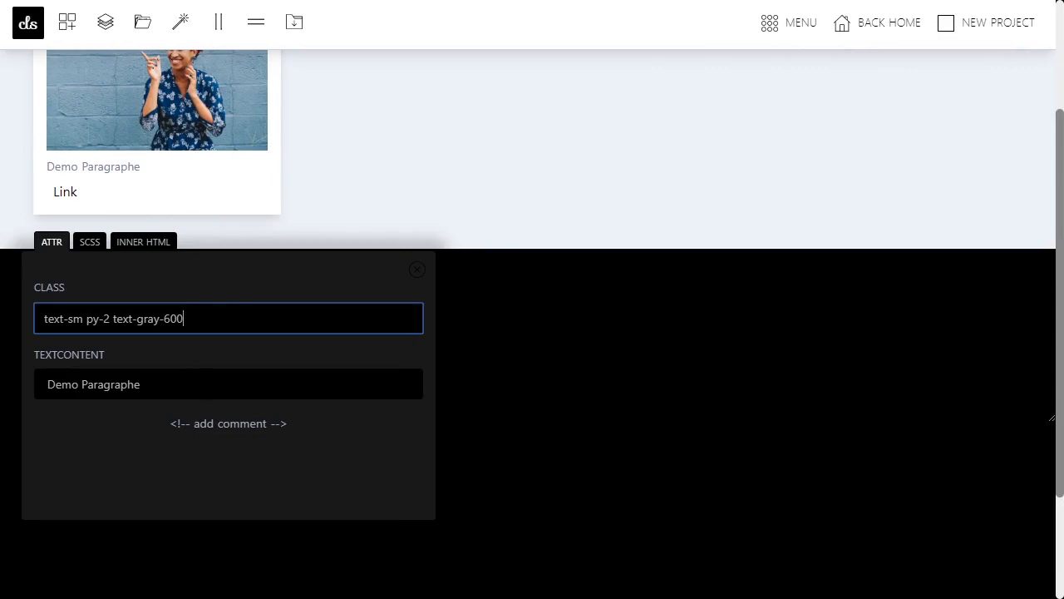
left_click(204, 370)
key("ctrl+a")
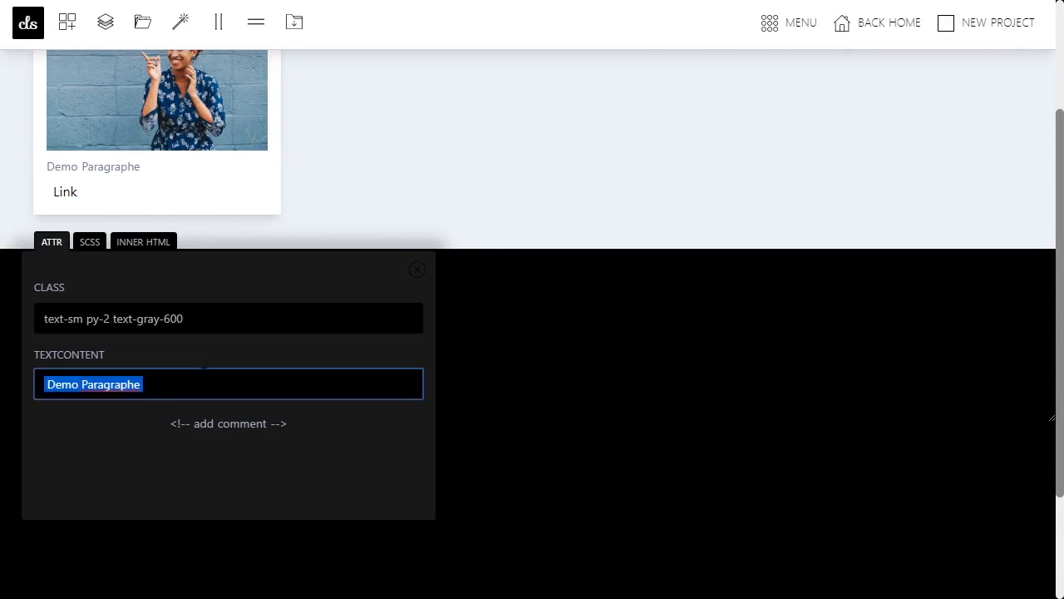
key("ctrl+v")
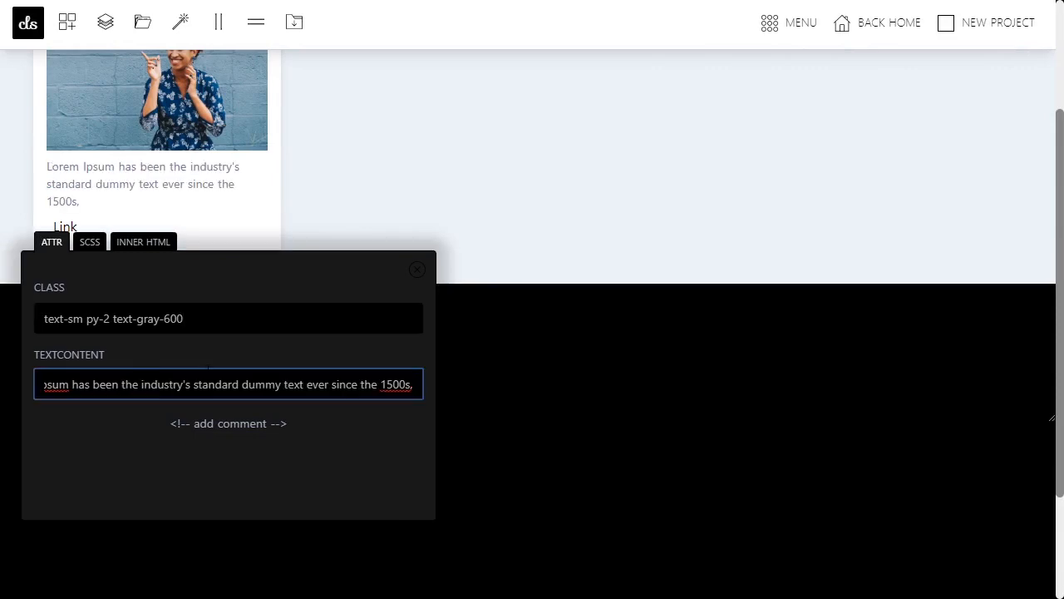
left_click(415, 270)
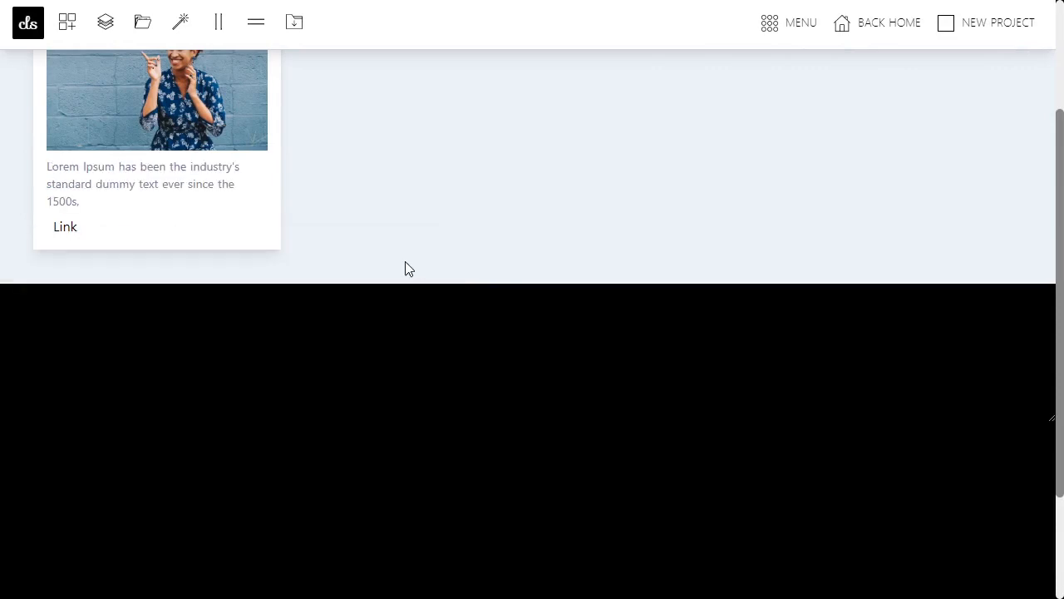
Replace the class of the card's link with "px-3 py-1 bg-blue-400 text-white uppercase text-xs"
left_click(72, 238)
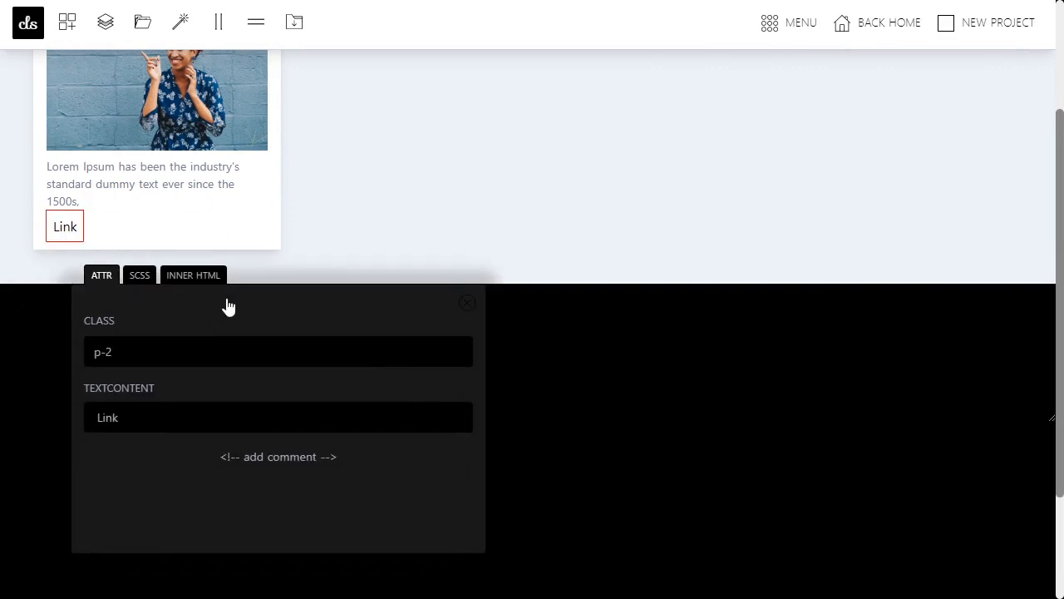
left_click(467, 303)
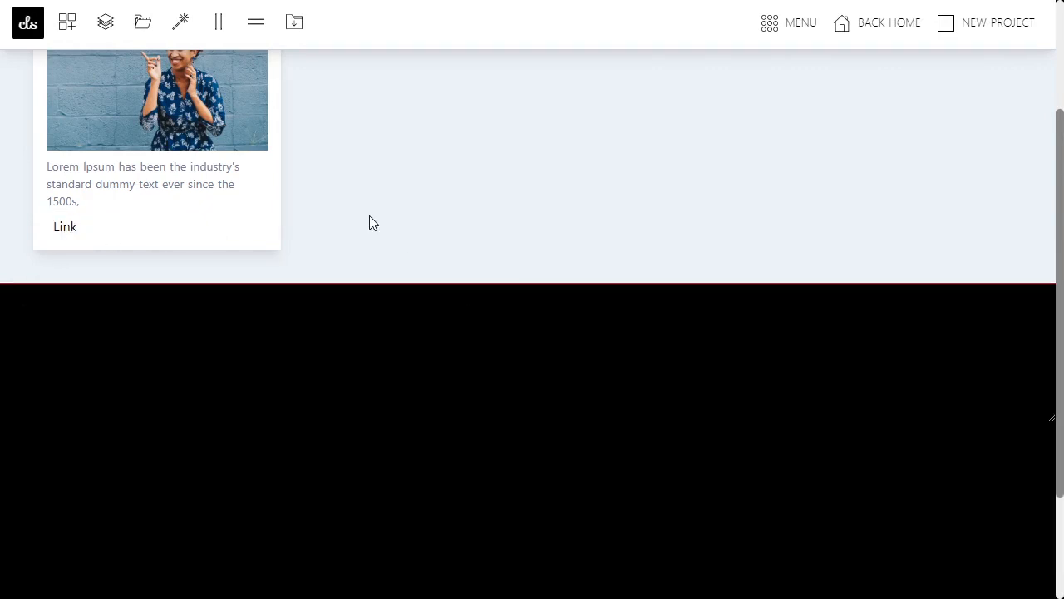
left_click(75, 232)
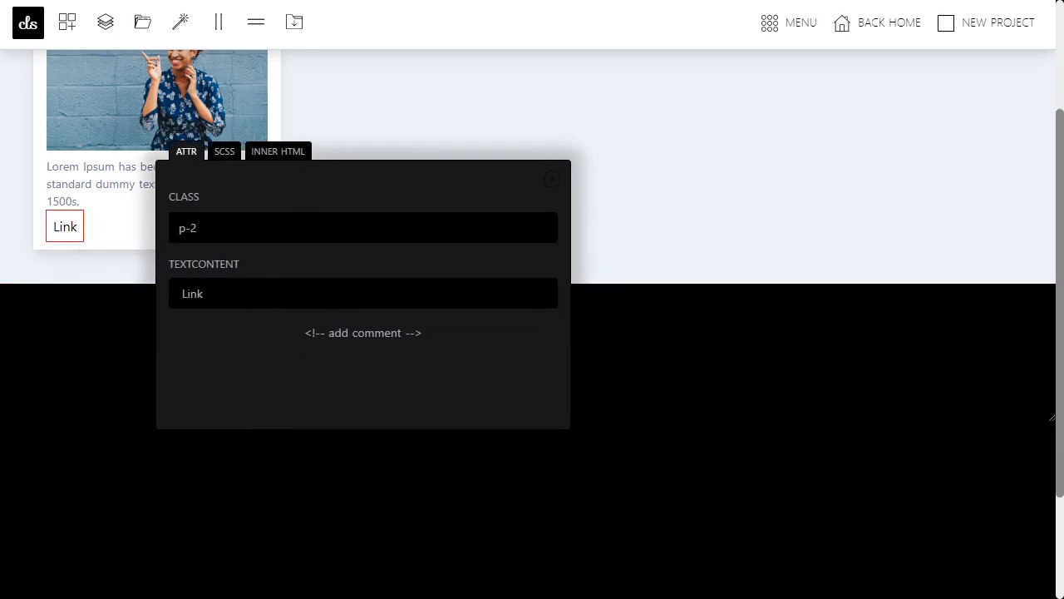
left_click(197, 228)
key("BackSpace")
key("BackSpace")
key("BackSpace")
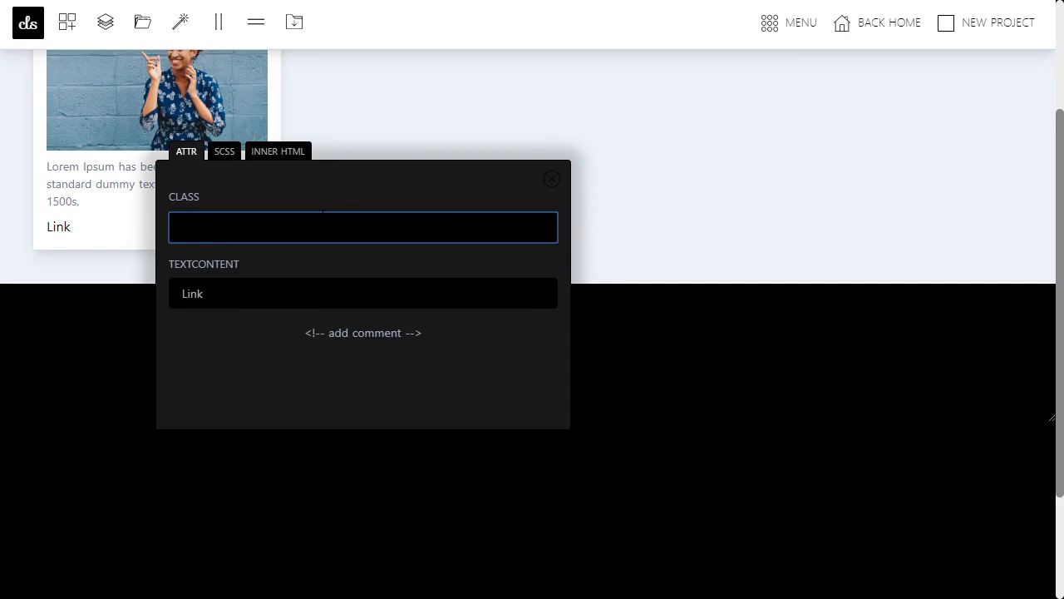
type("px-3 py-1 bg-")
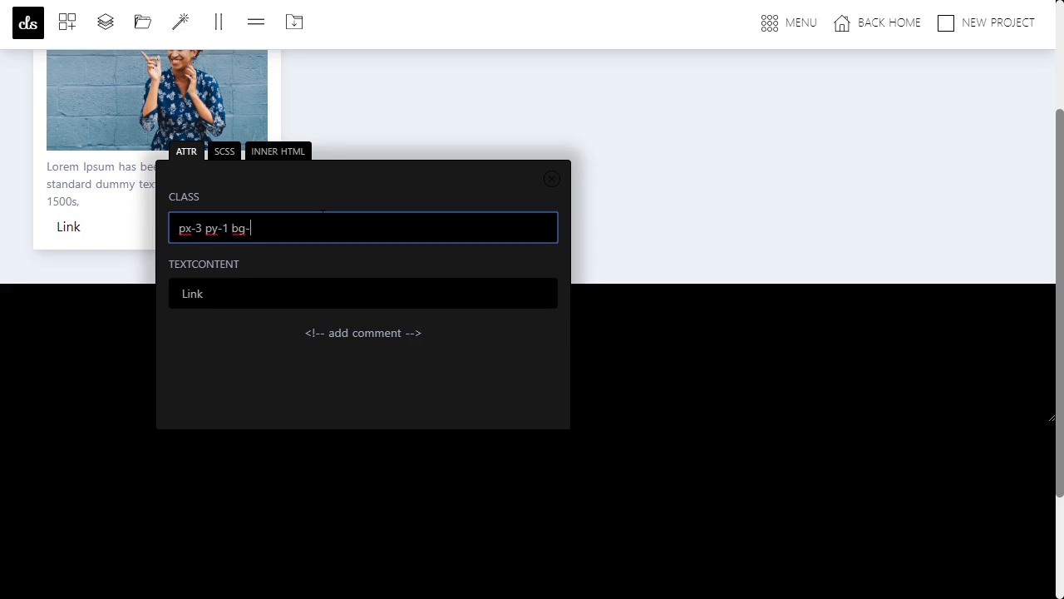
type("blue-400 ")
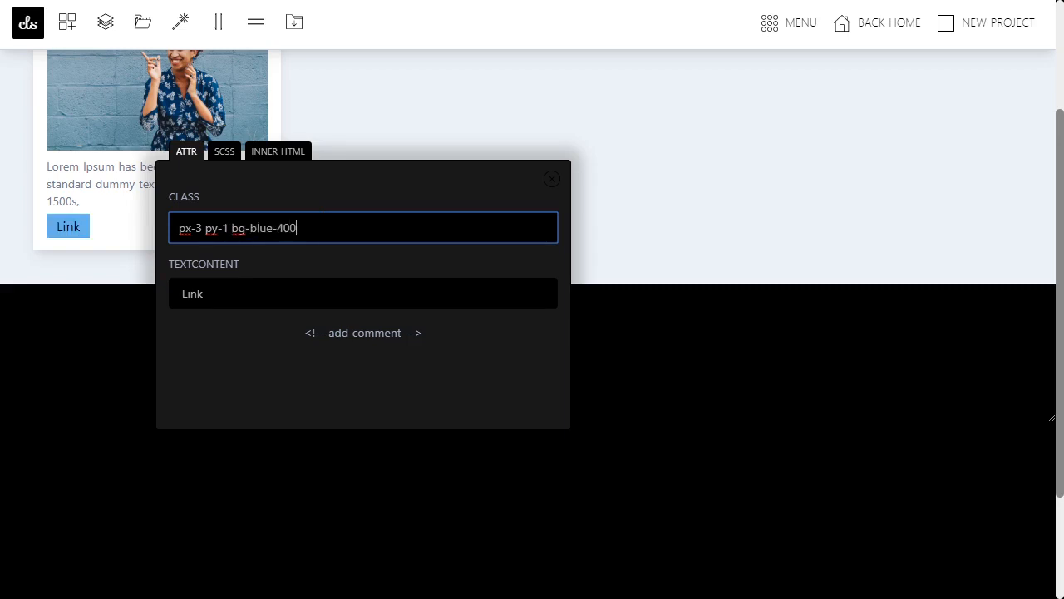
type("text-white upperca")
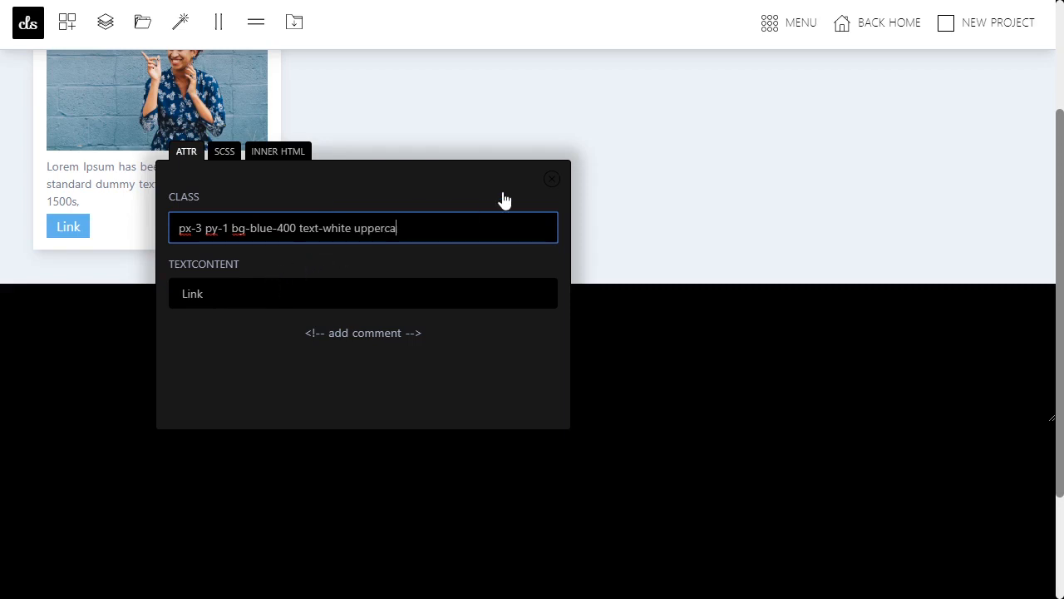
type("se text-xs")
Change the link's text content to "read all"
key("Tab")
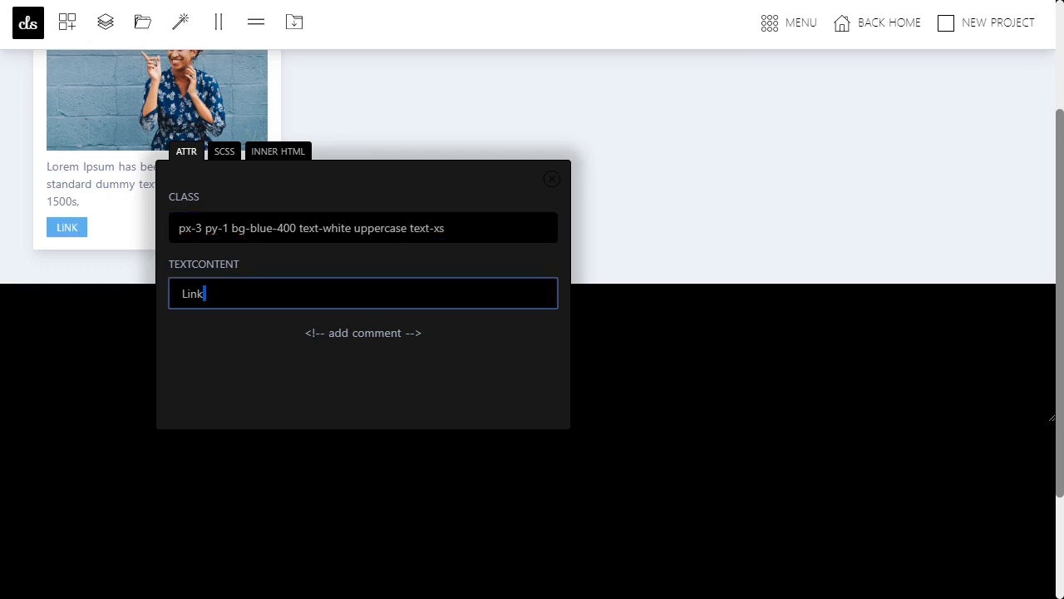
key("ctrl+a")
type("read all")
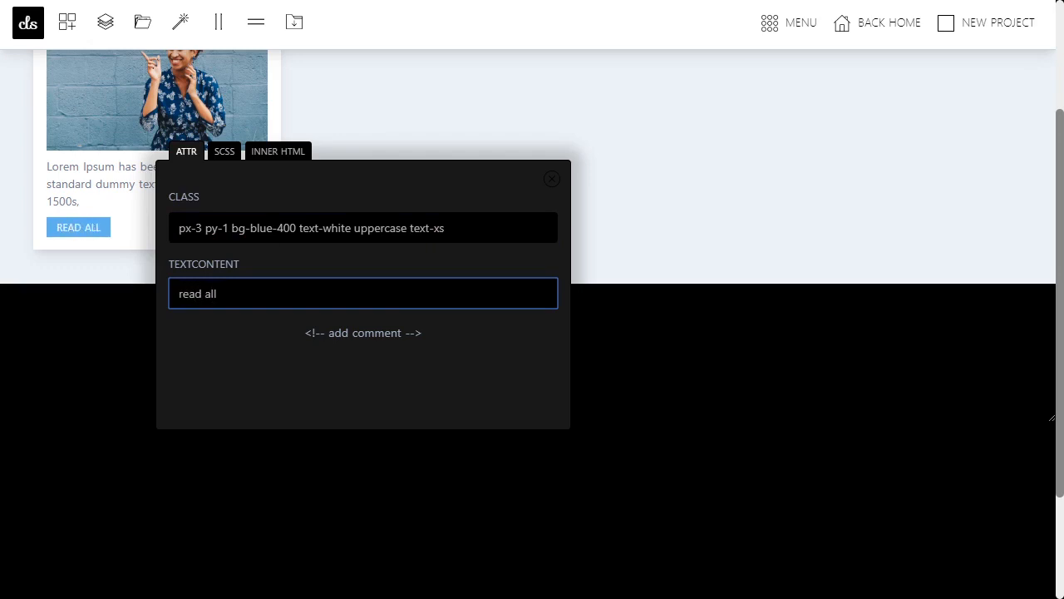
In the link's inner HTML, wrap "read all" in a span and add an i element with class "fas fa-arrow-right" below it
left_click(276, 153)
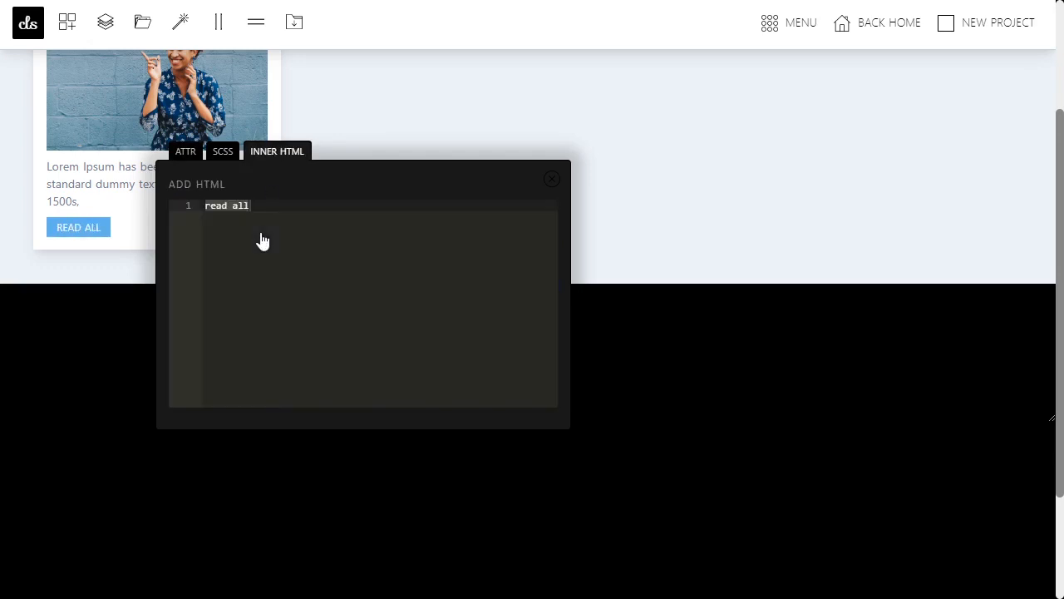
left_click(262, 241)
key("ctrl+a")
key("ctrl+c")
key("BackSpace")
type("<span>")
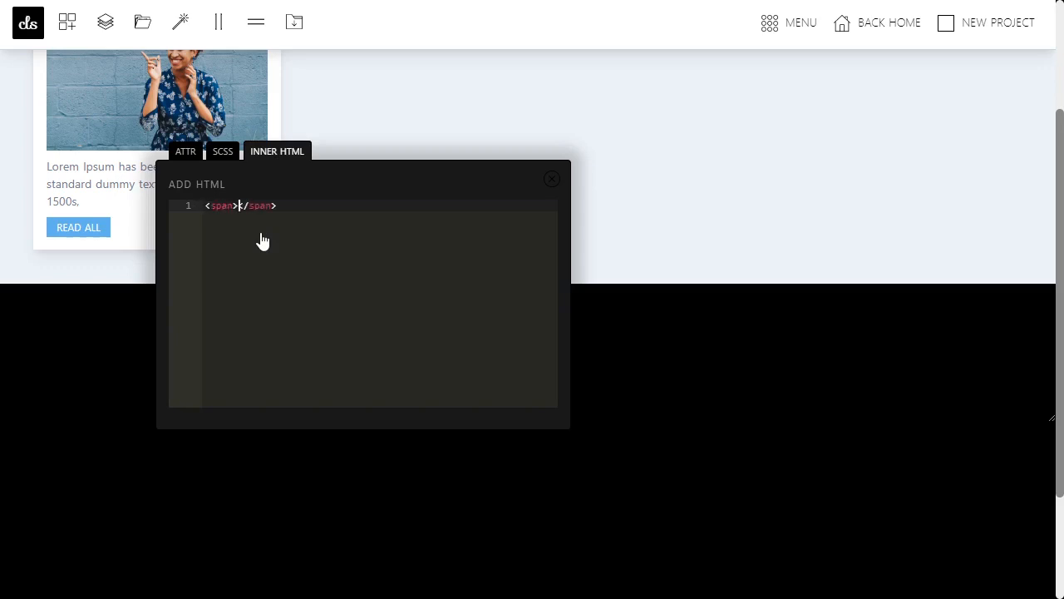
key("ctrl+v")
key("Return")
type("</i>")
key("Left")
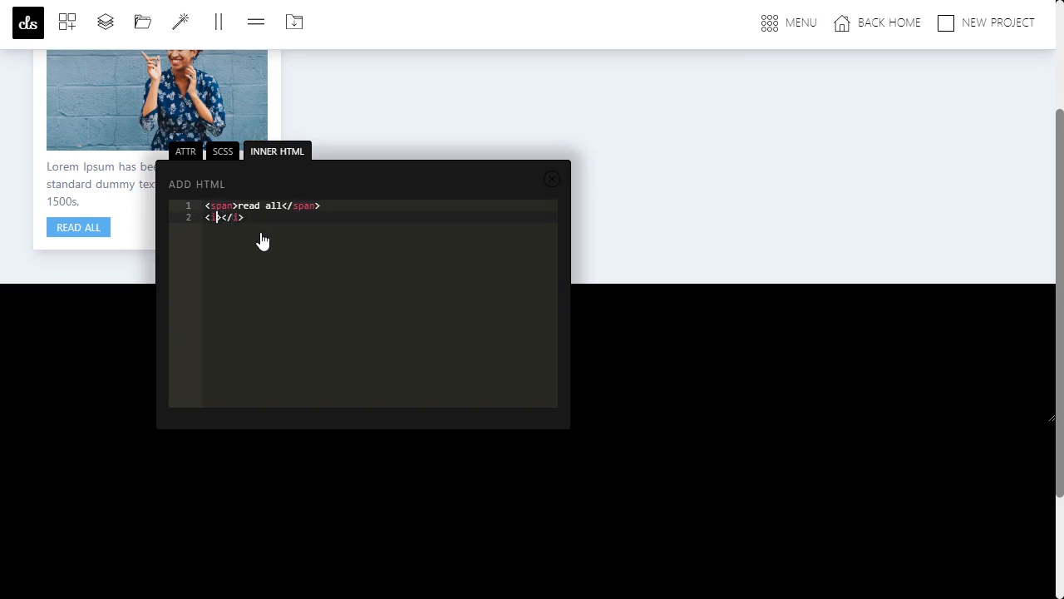
type("class=\"fas fa-arrow-ri")
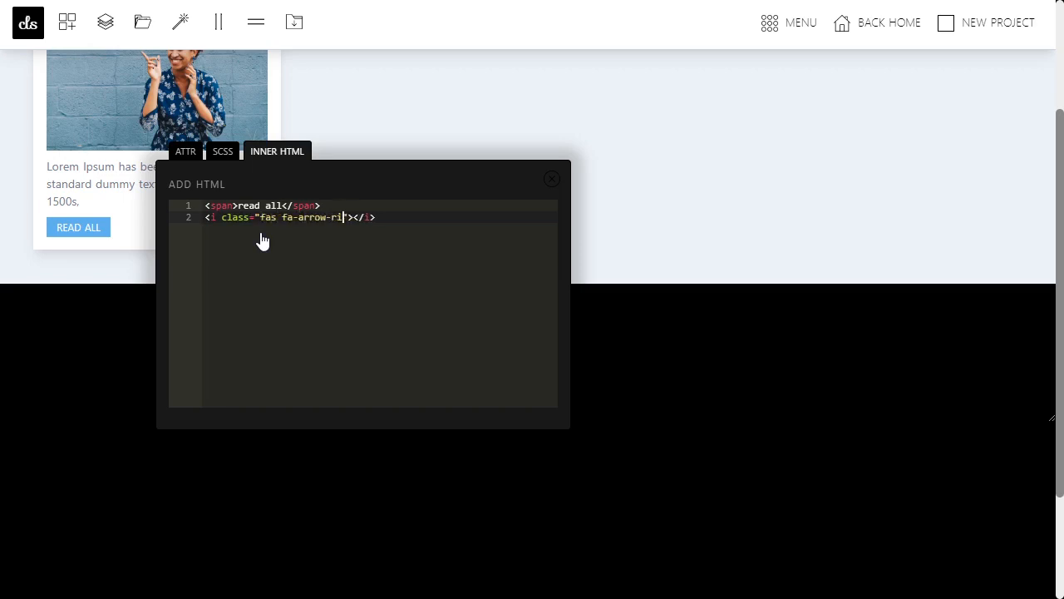
type("ght")
left_click(553, 180)
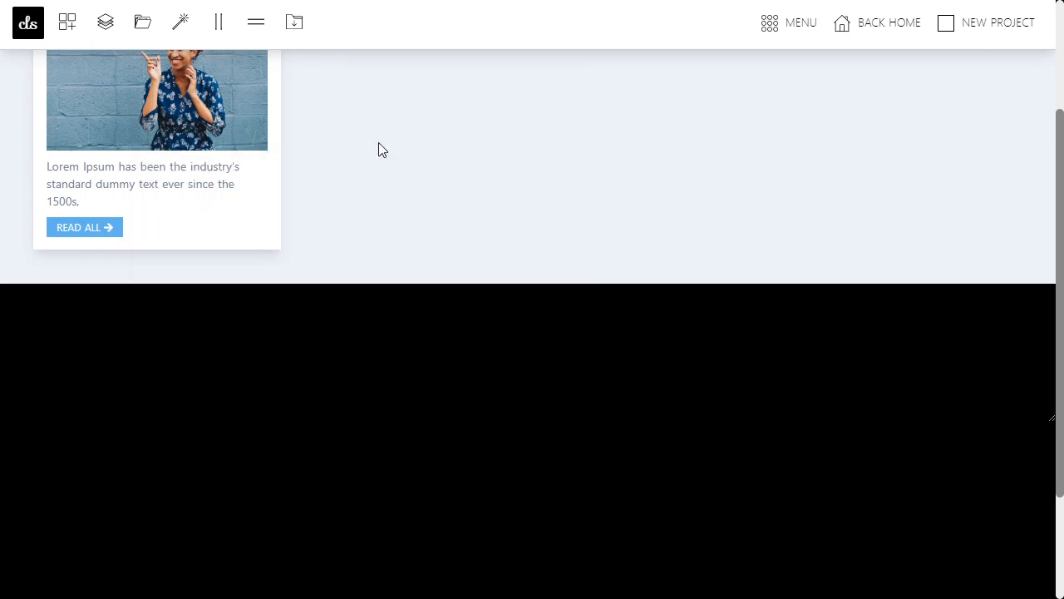
Add the class "flex" to the gray section containing the card
scroll(831, 216, "up", 2)
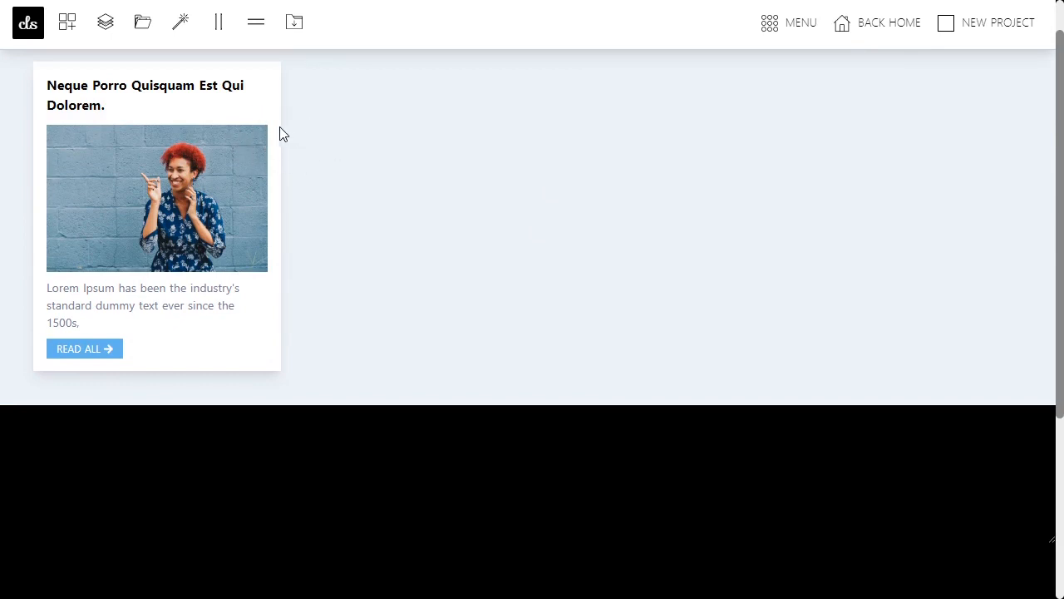
left_click(382, 216)
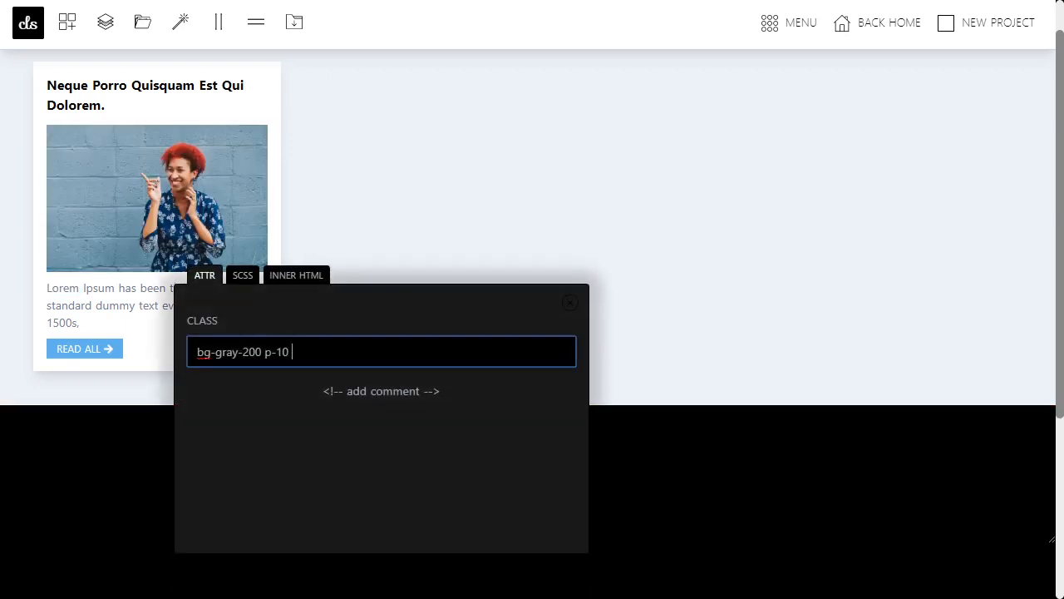
type("fle")
key("BackSpace")
key("BackSpace")
type("lex")
left_click(571, 302)
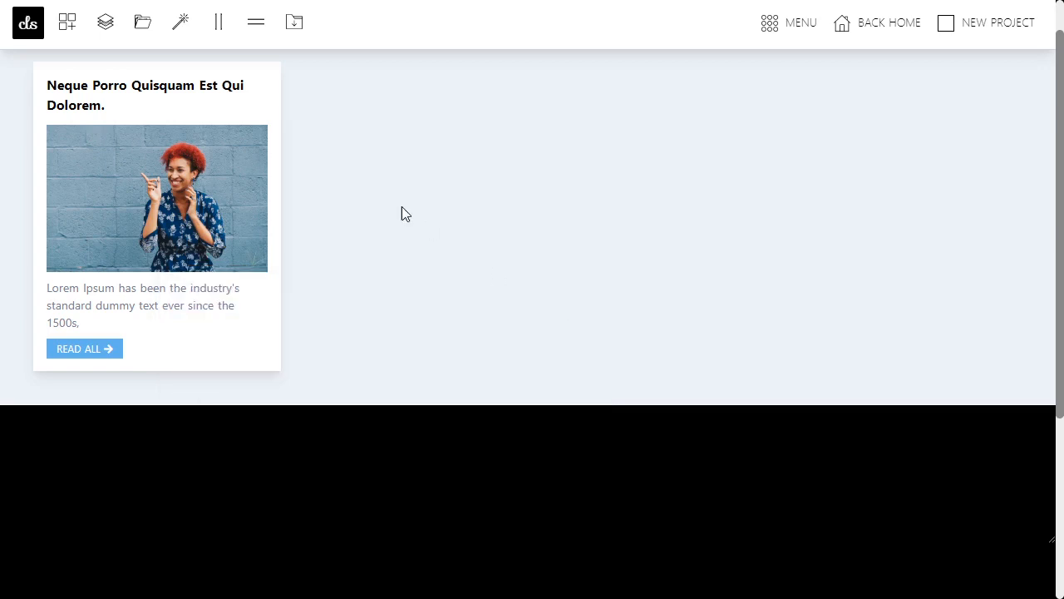
Duplicate the card inside the gray section, and delete the copy
left_click(397, 202)
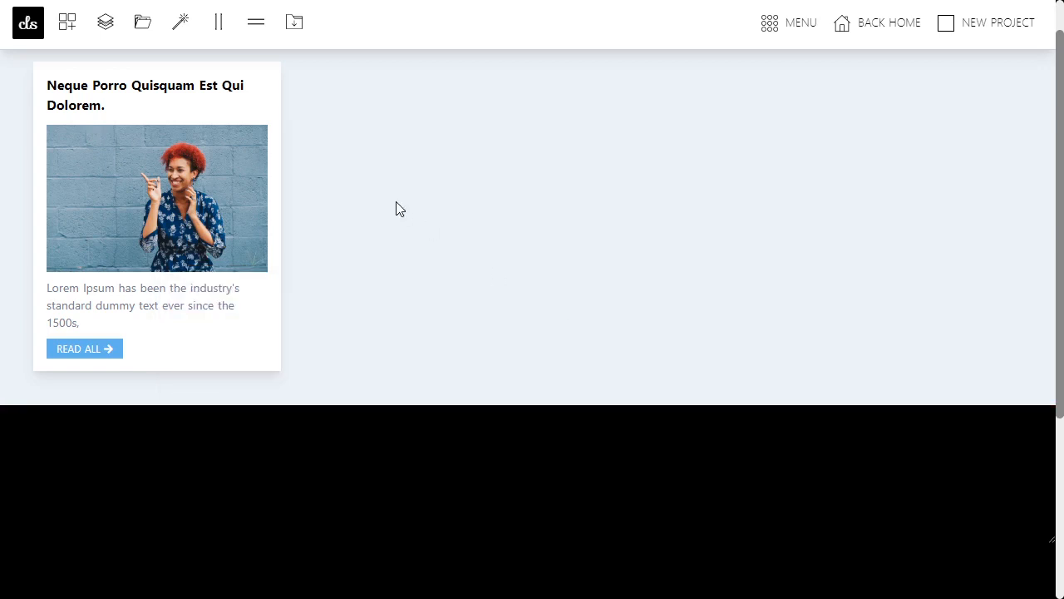
left_click(278, 267)
key("ctrl+d")
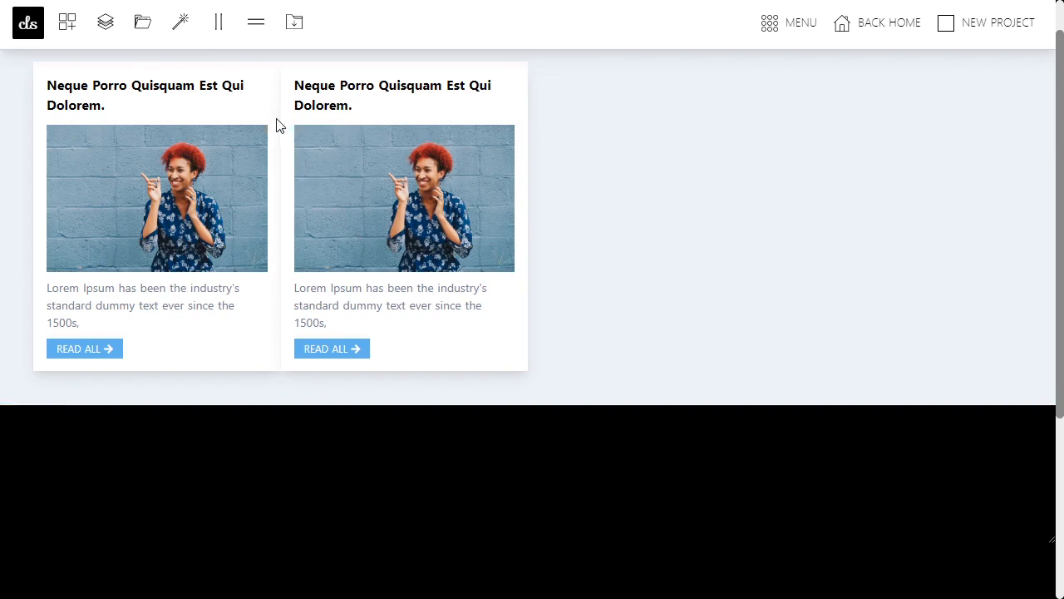
left_click(525, 114)
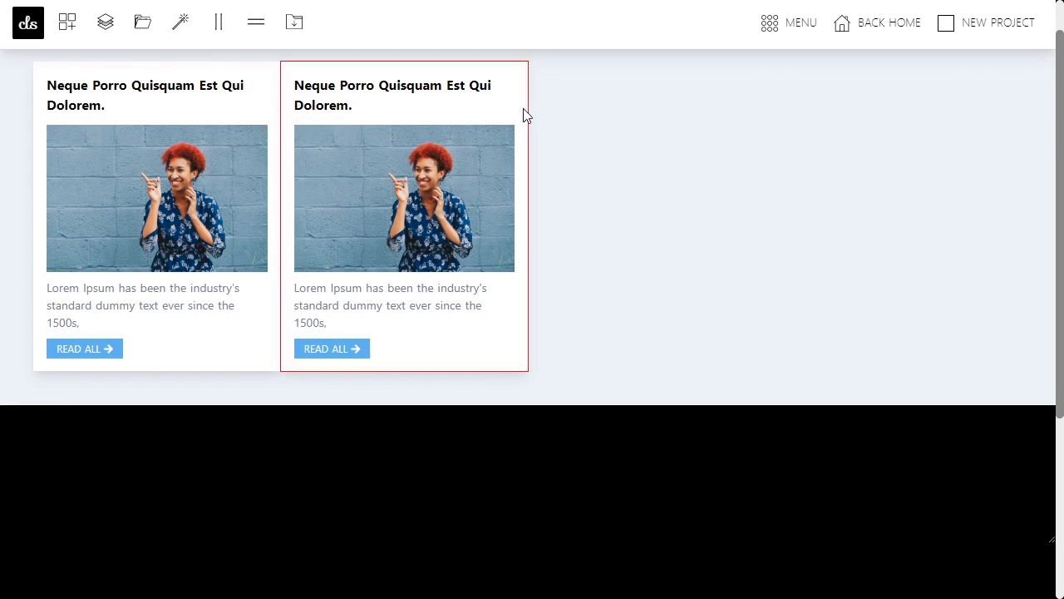
key("Delete")
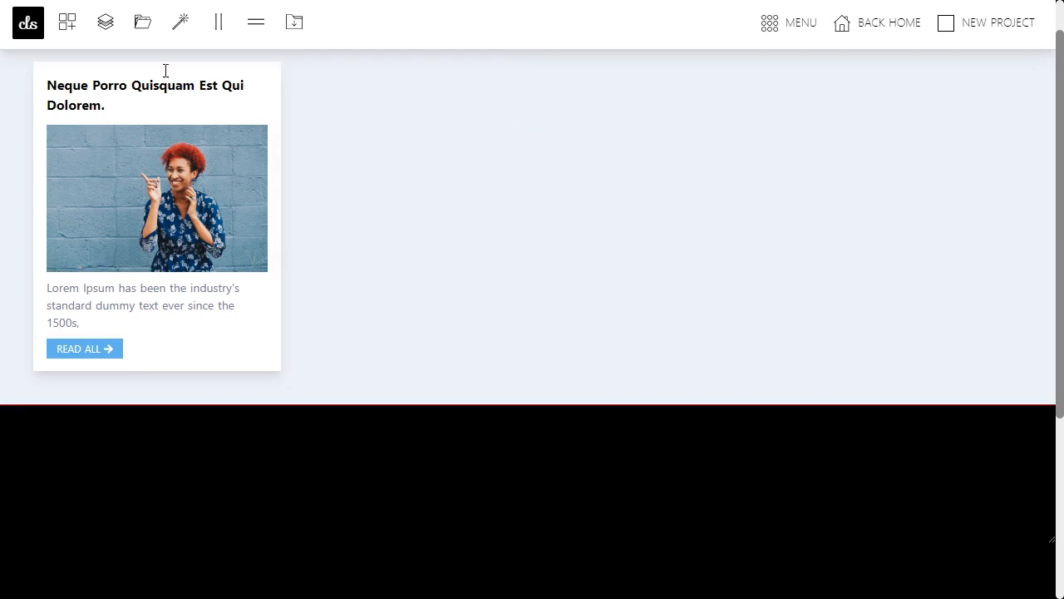
Add a div to the gray section and move the card into it
mouse_move(65, 43)
mouse_move(91, 64)
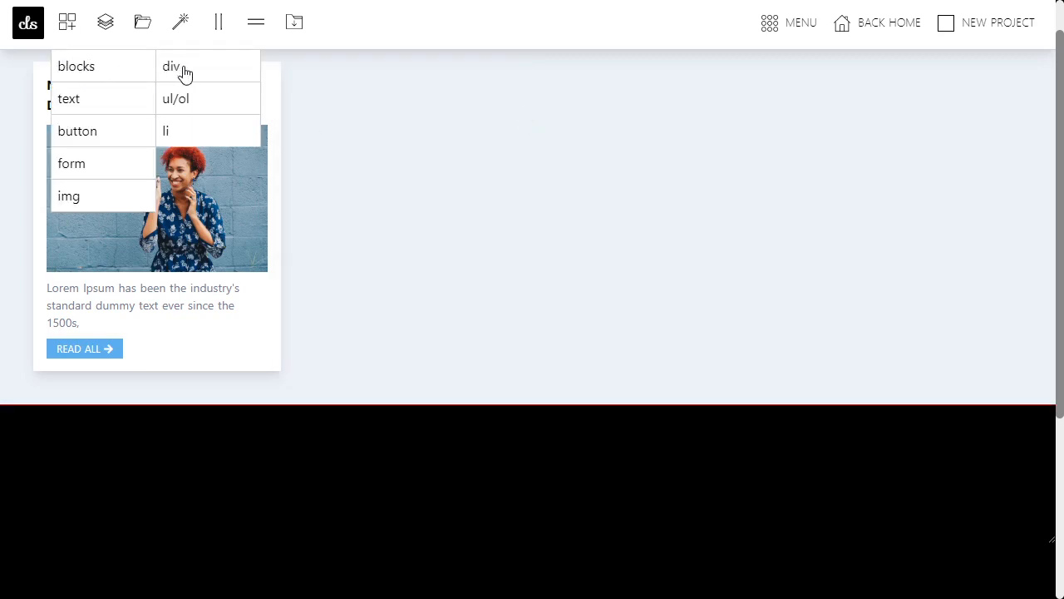
left_click(184, 74)
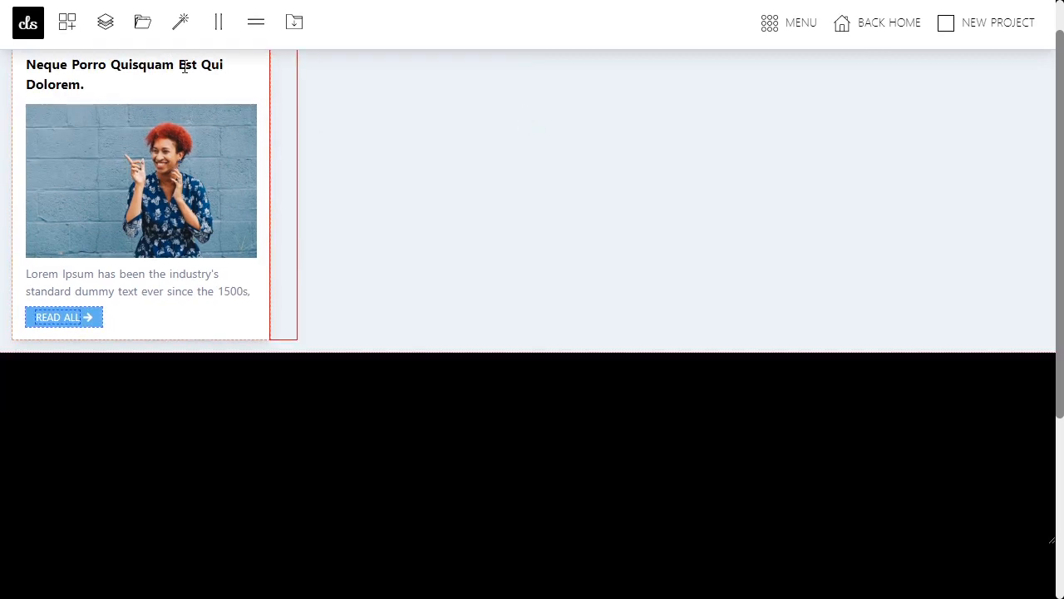
left_click(266, 170)
key("Delete")
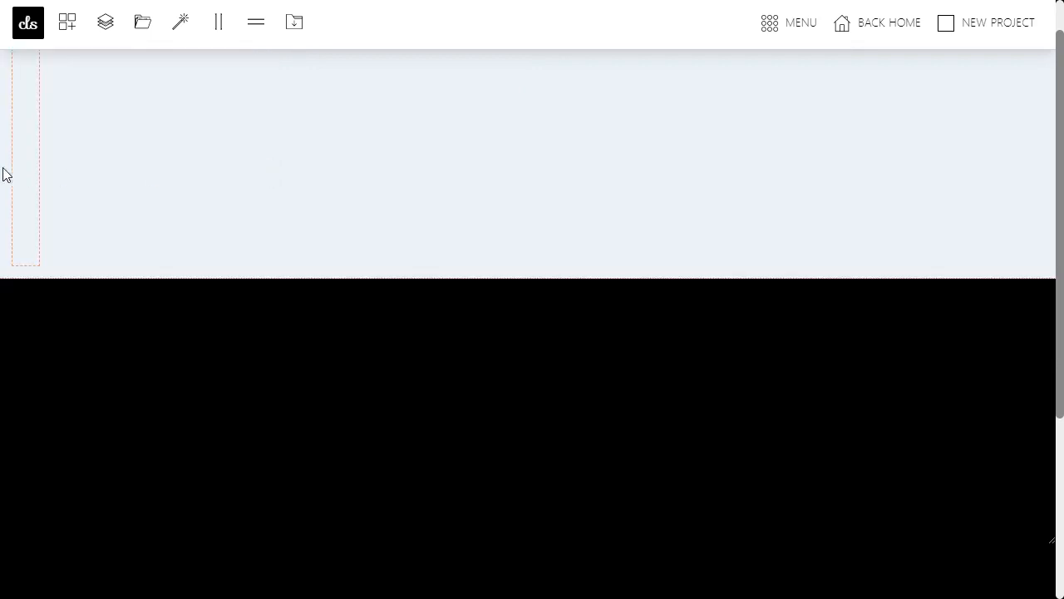
left_click(29, 168)
key("ctrl+z")
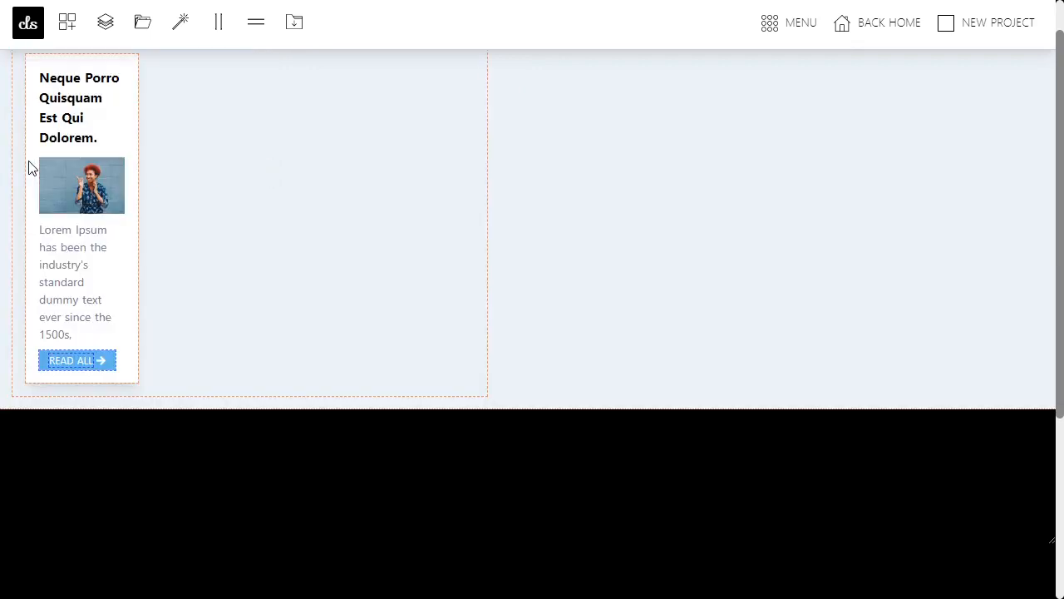
Cut the class "w-1/4" from the inner white card's classes
double_click(138, 201)
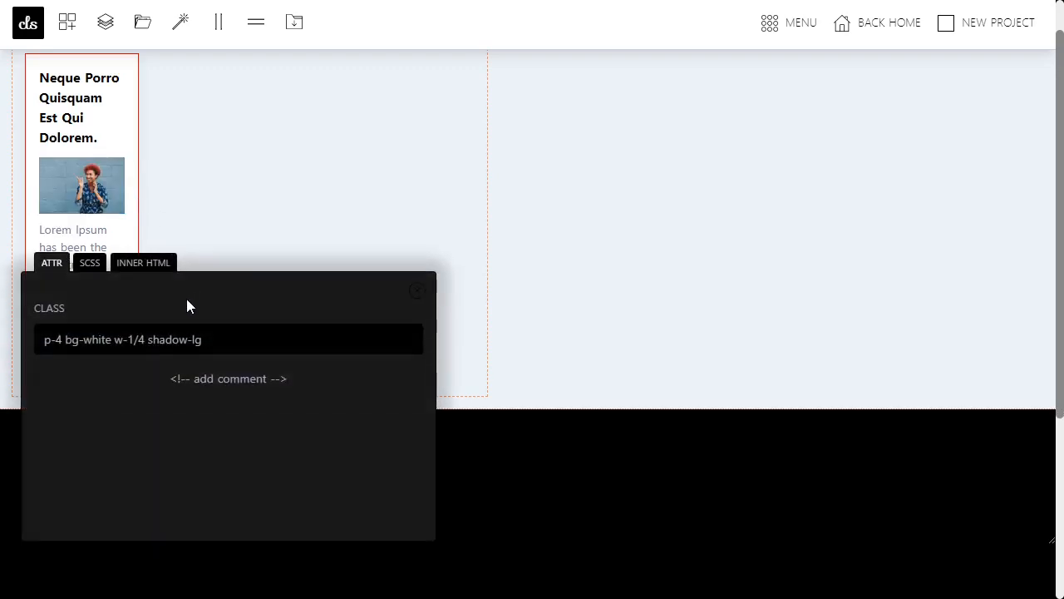
left_click(148, 339)
key("shift+Left")
key("shift+Left")
key("shift+Left")
key("shift+Left")
key("shift+Left")
key("ctrl+c")
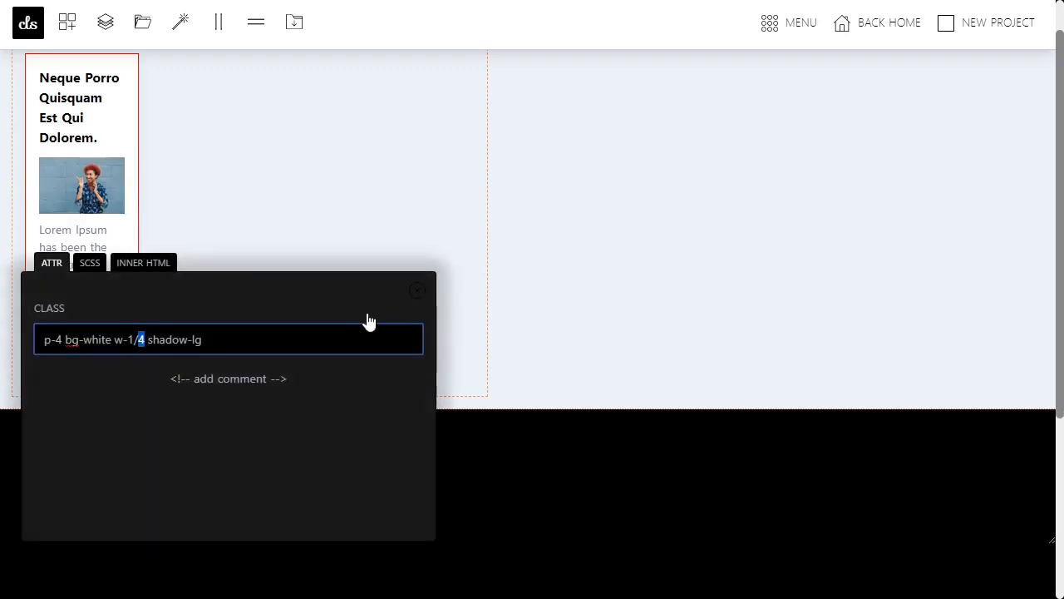
key("BackSpace")
key("BackSpace")
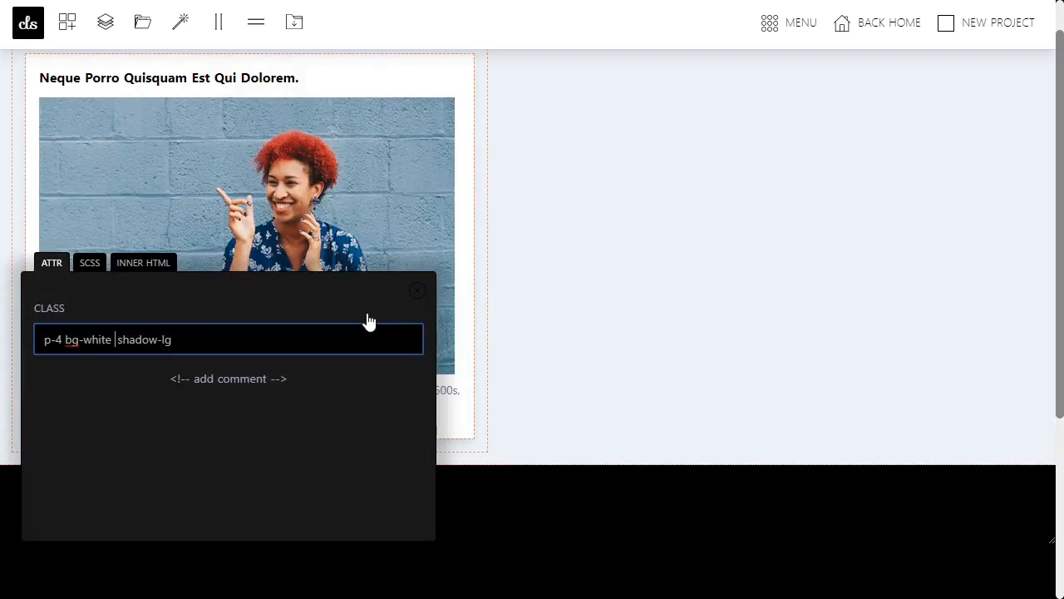
left_click(417, 291)
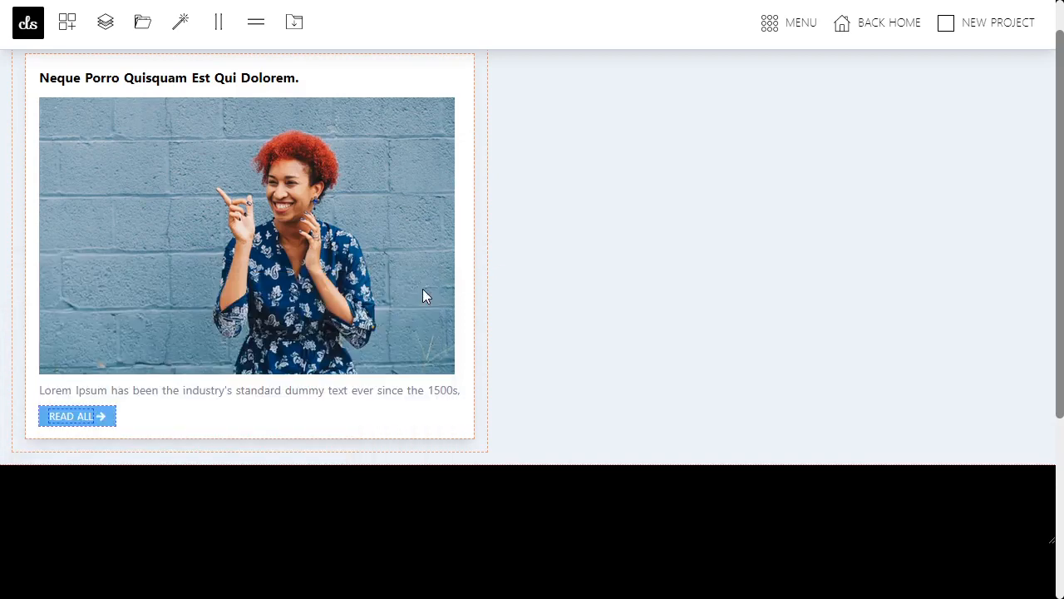
Paste the class "w-1/4" after "p-4" in the classes of the wrapper div around the card
left_click(485, 260)
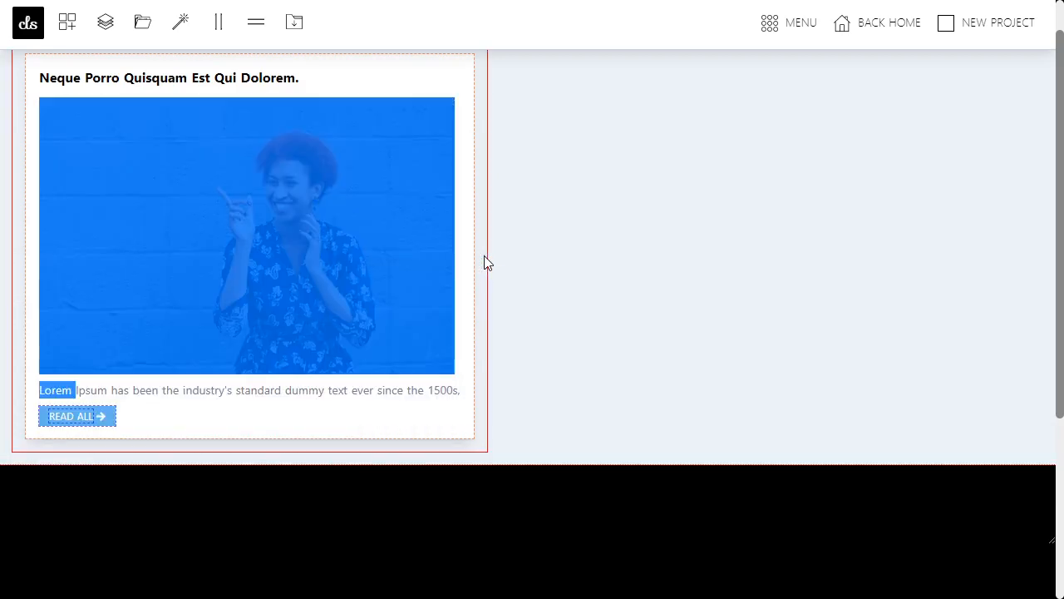
left_click(459, 397)
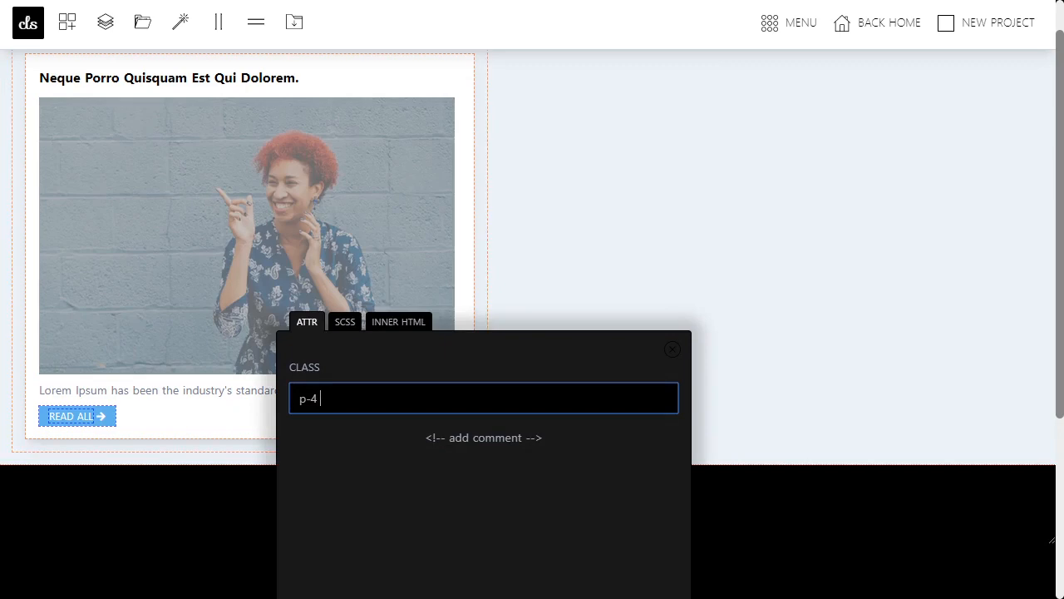
key("ctrl+v")
left_click(672, 350)
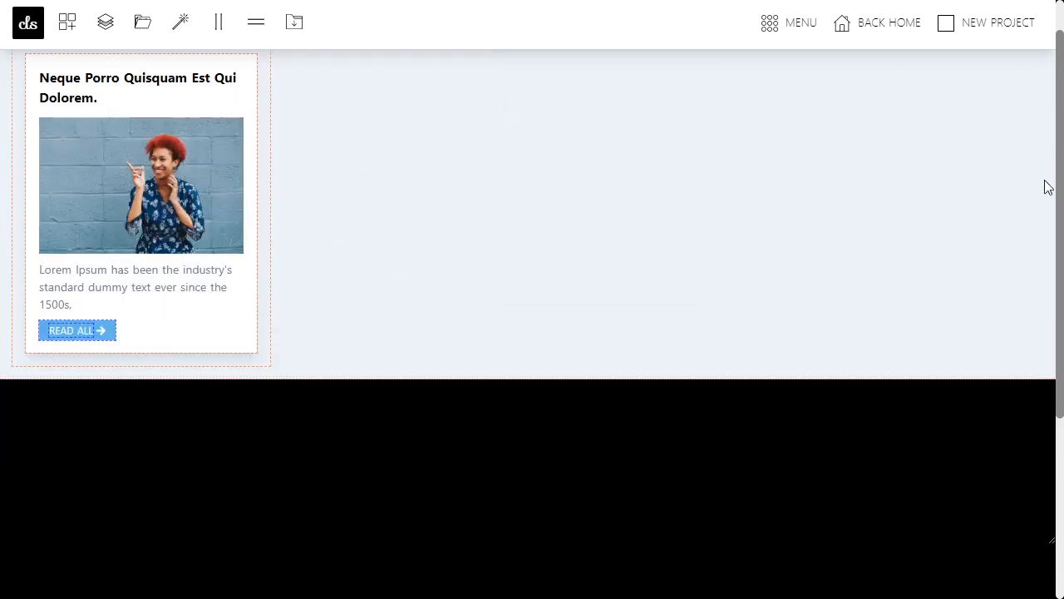
Duplicate the wrapped card inside the gray section and preview the layout at mobile, tablet and desktop widths
scroll(1061, 105, "up", 1)
scroll(1062, 106, "down", 1)
scroll(1061, 199, "up", 1)
left_click(555, 177)
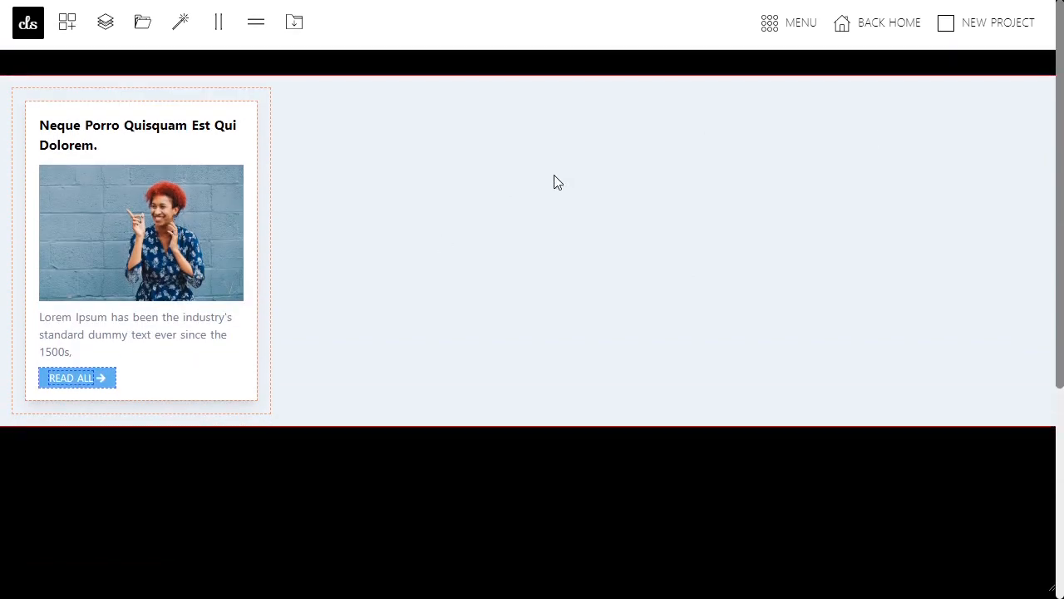
left_click(260, 220)
key("ctrl+d")
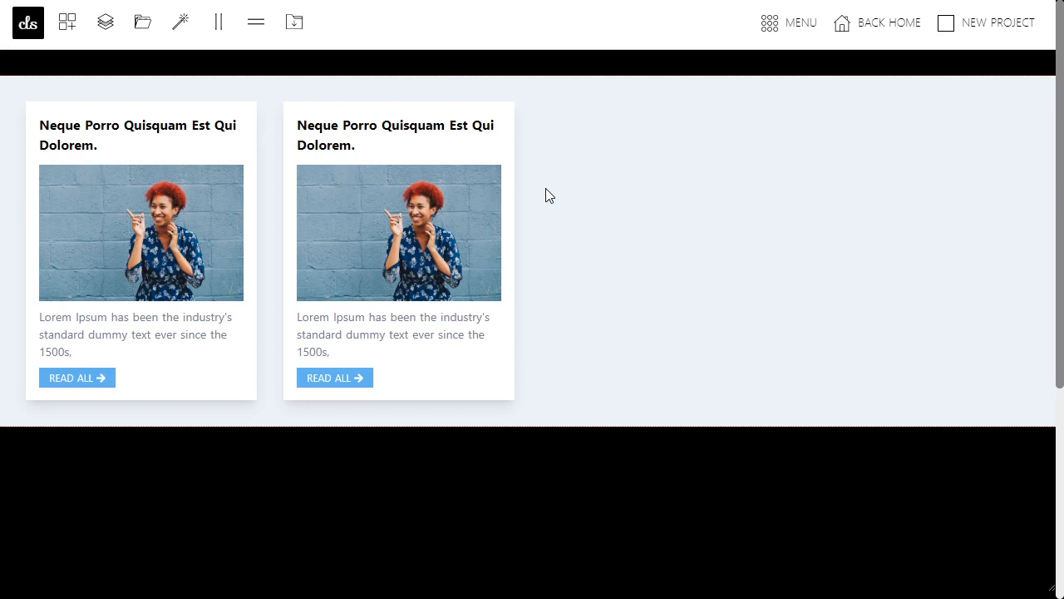
key("t")
key("m")
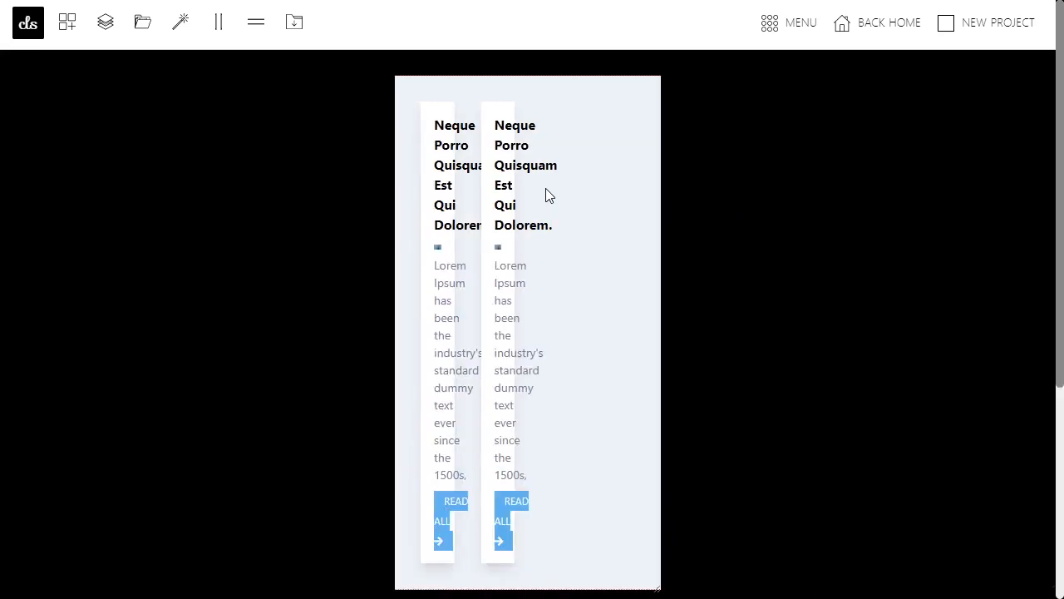
key("t")
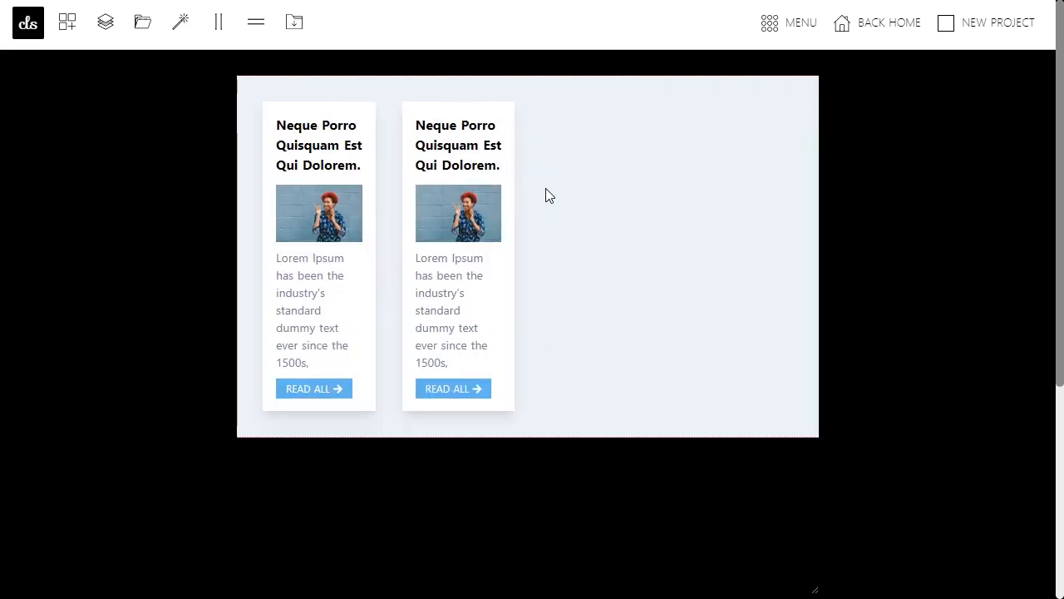
key("d")
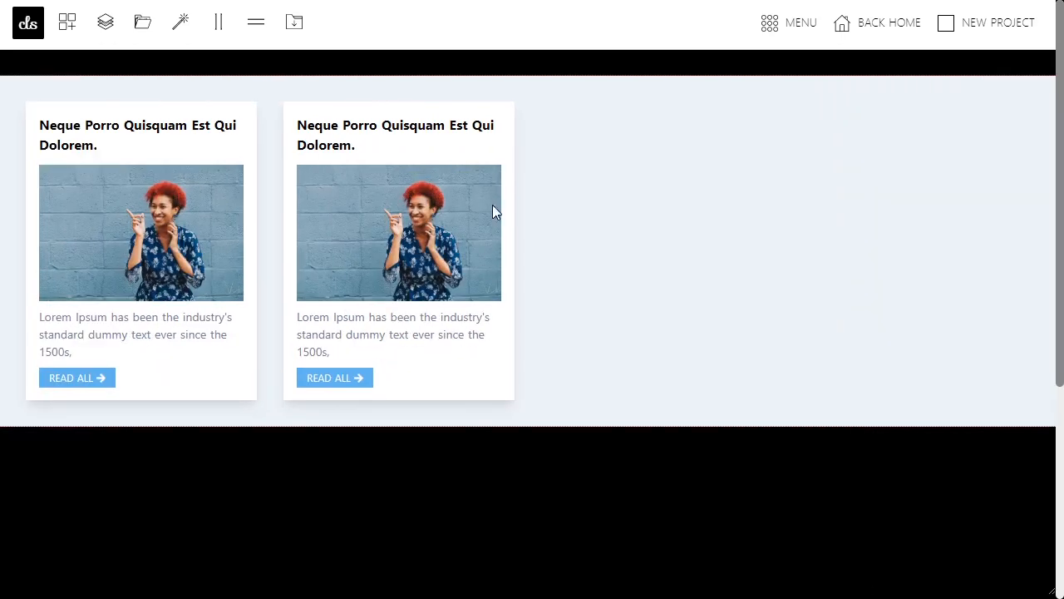
Set the first card wrapper's classes to "p-4 w-full sm:w-1/2 lg:w-1/4"
left_click(260, 199)
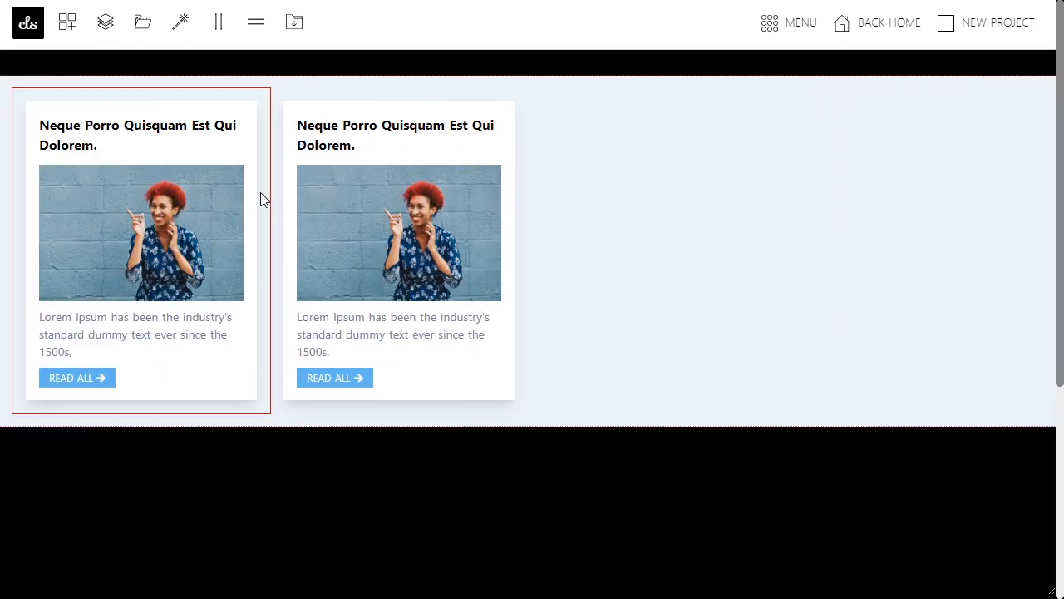
double_click(261, 195)
left_click_drag(242, 299, 350, 258)
left_click(205, 299)
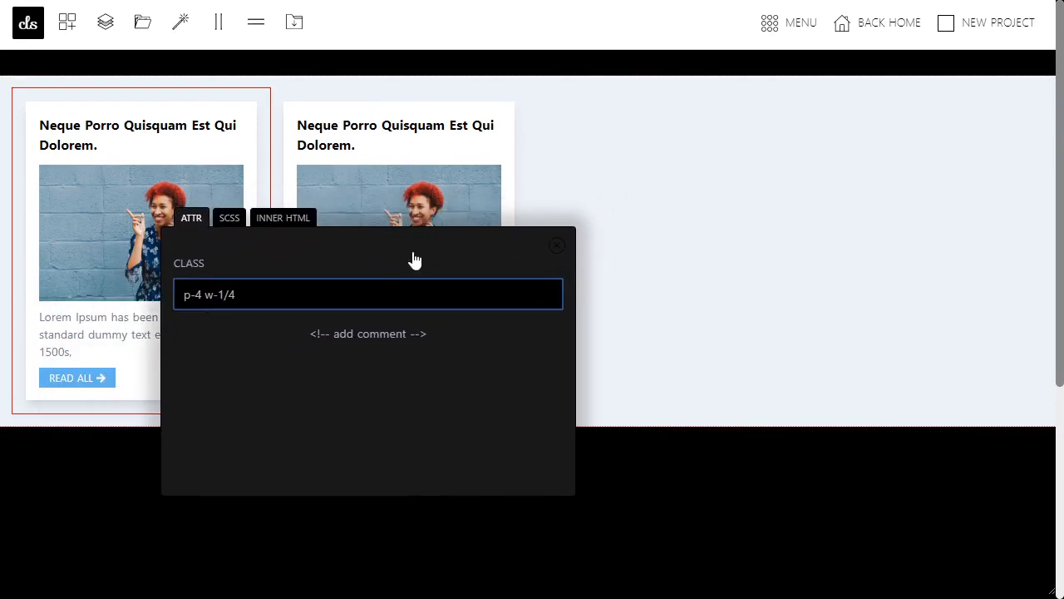
type("lg:")
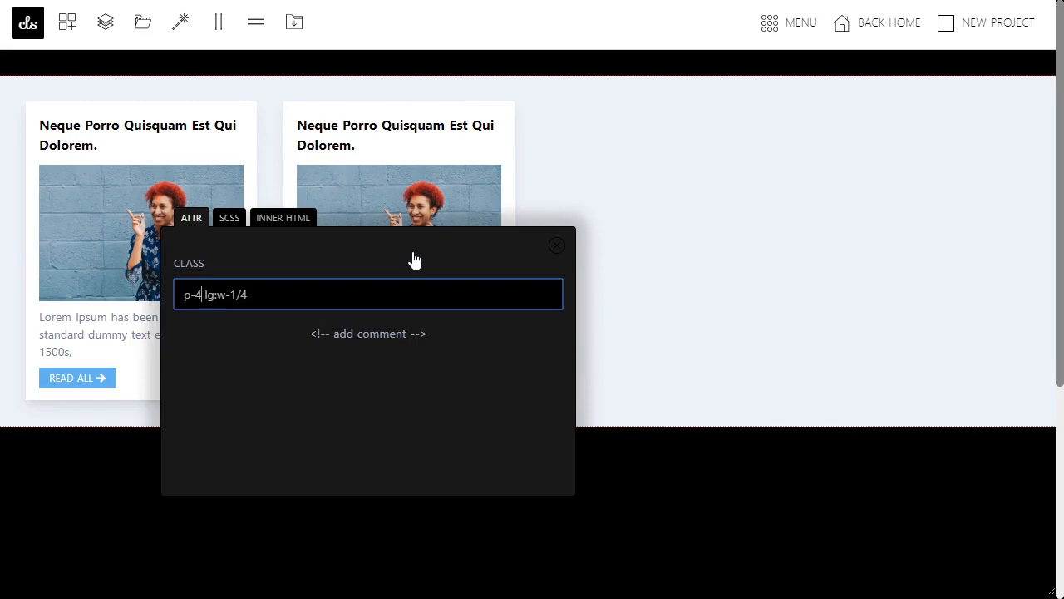
type(" sm:w-1/2")
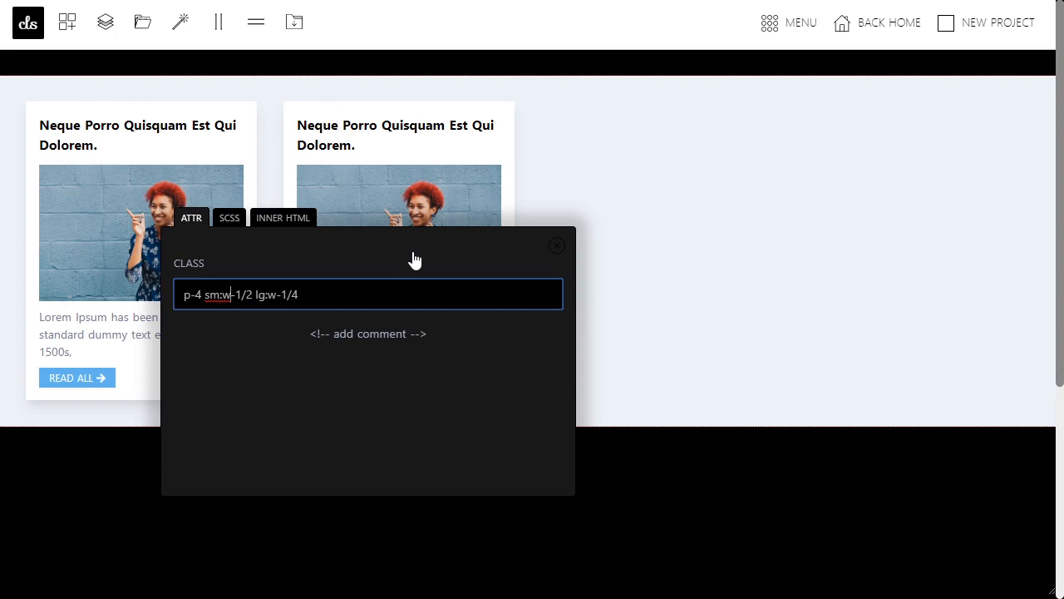
type(" w-full")
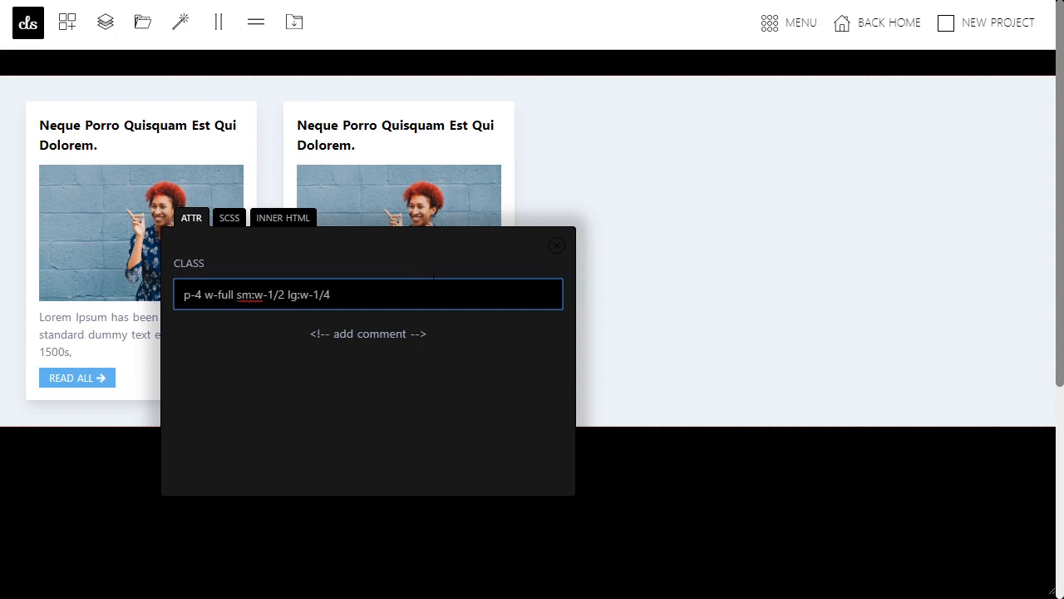
key("ctrl+a")
left_click(563, 247)
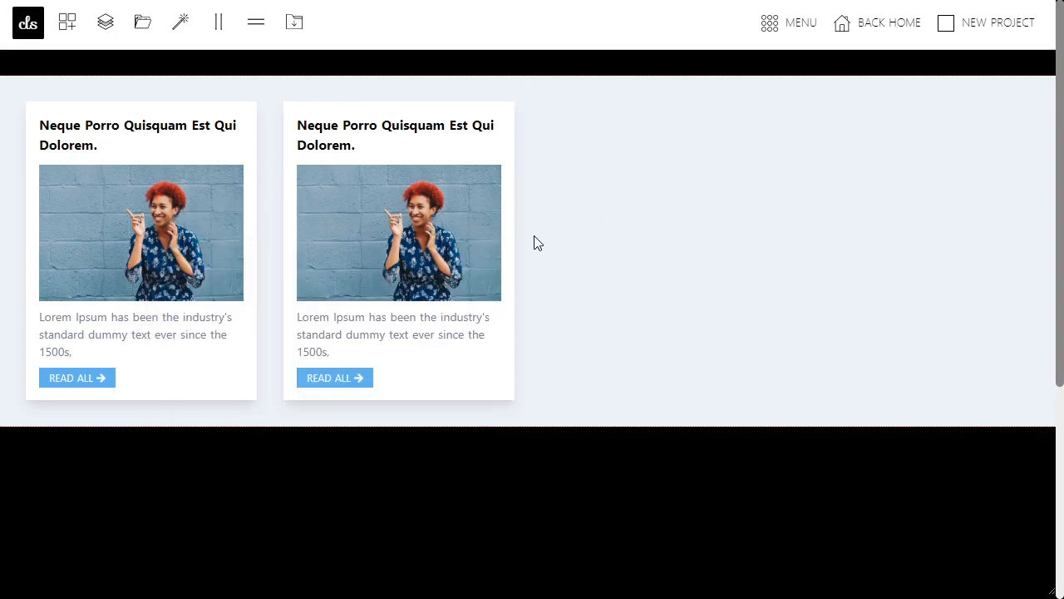
Replace the second card with a copy of the first, and preview the pair at tablet, mobile and desktop widths
left_click(521, 238)
key("Delete")
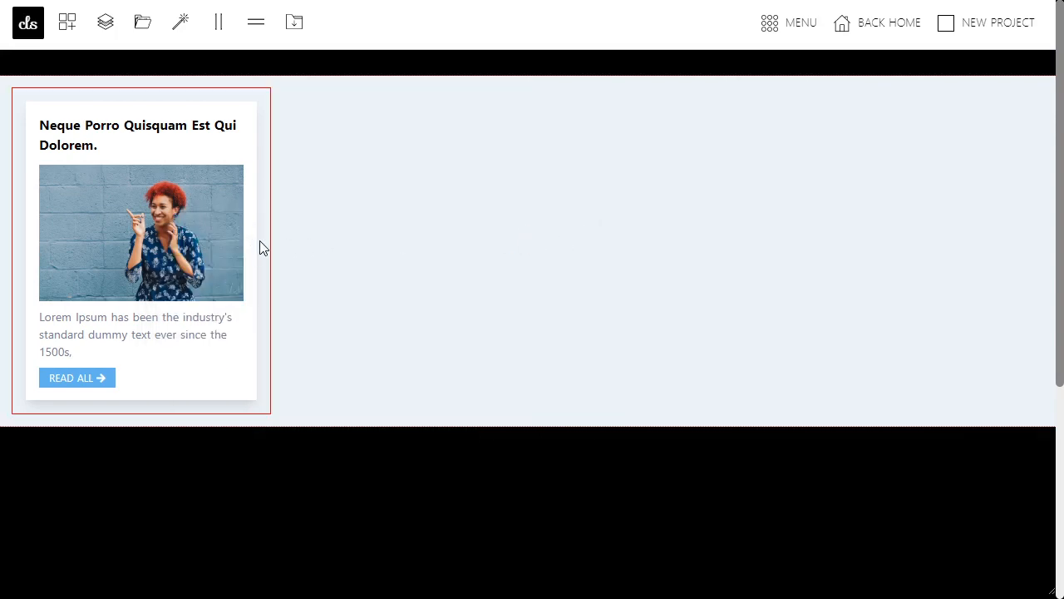
key("ctrl+z")
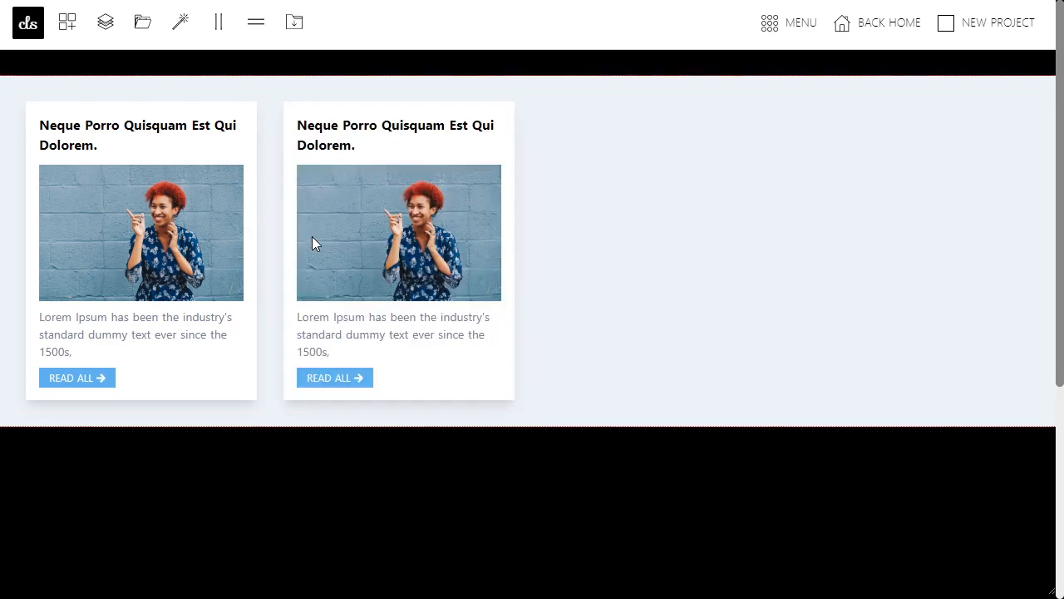
key("t")
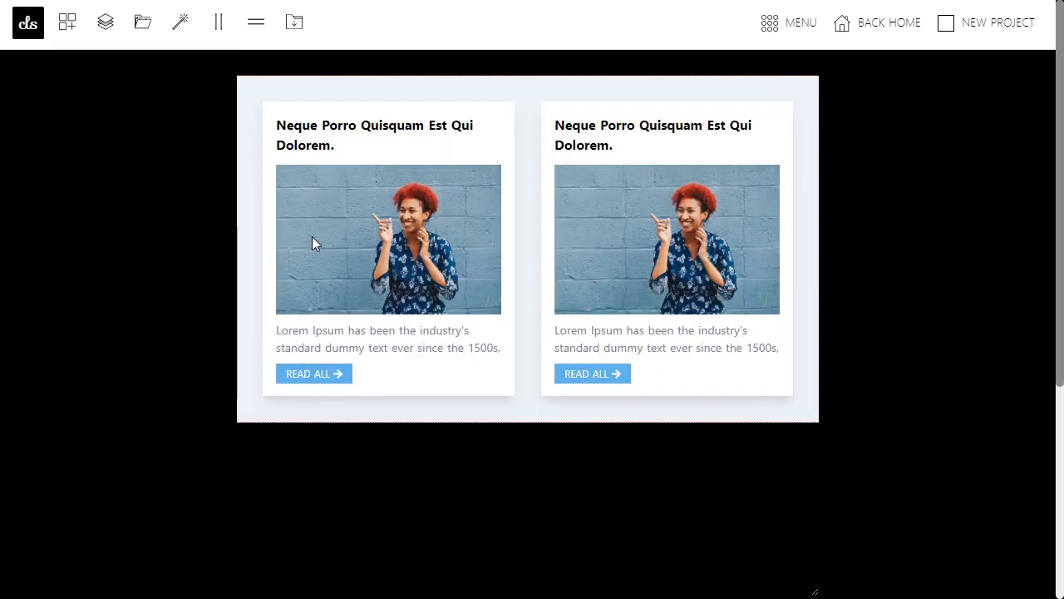
key("m")
key("d")
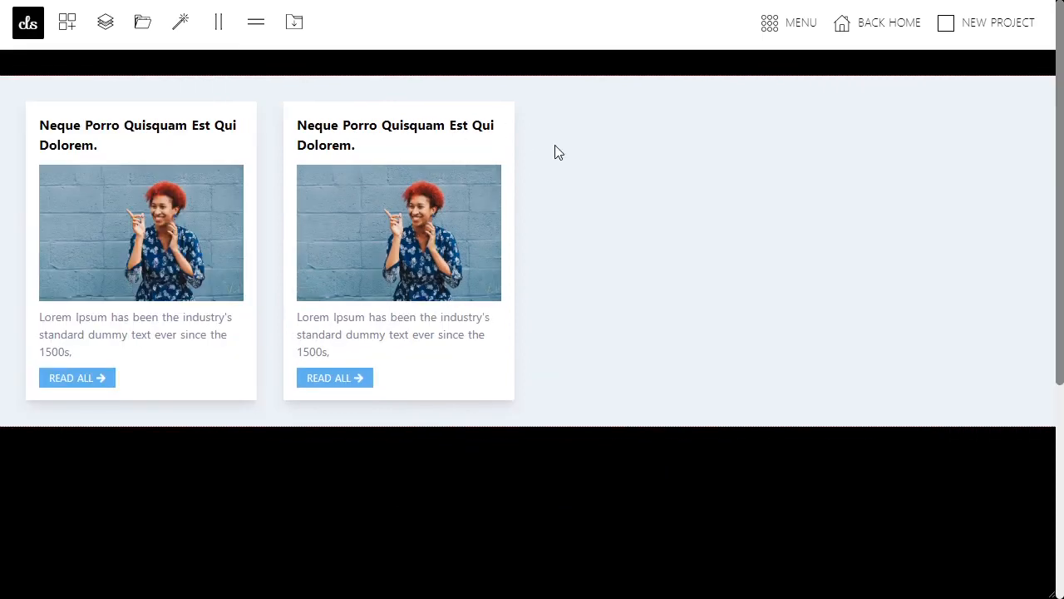
Add the class "flex-wrap" to the gray section containing the cards
double_click(559, 153)
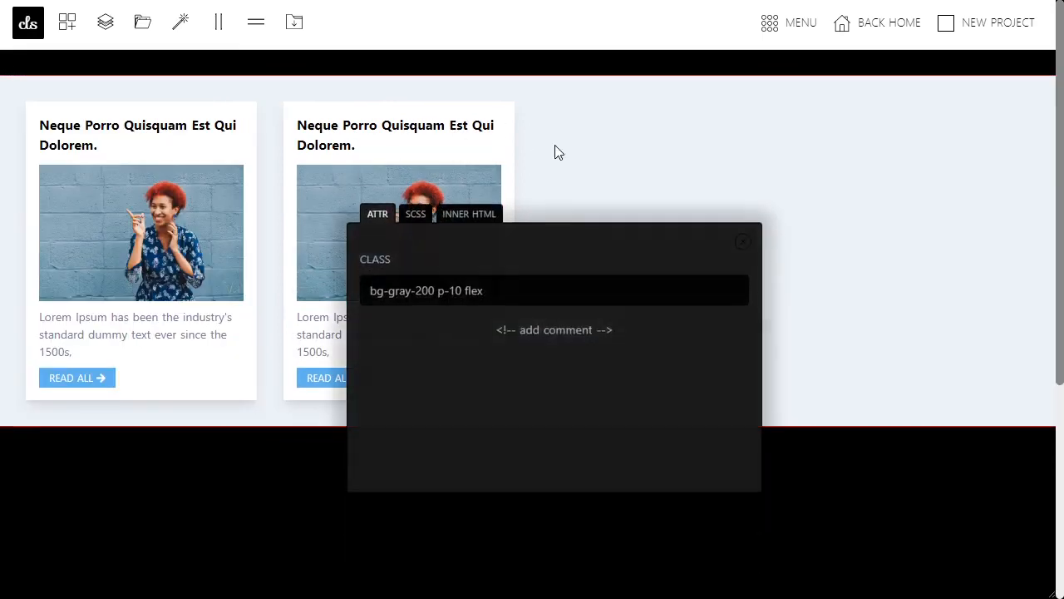
left_click(558, 288)
type("flex-wrap")
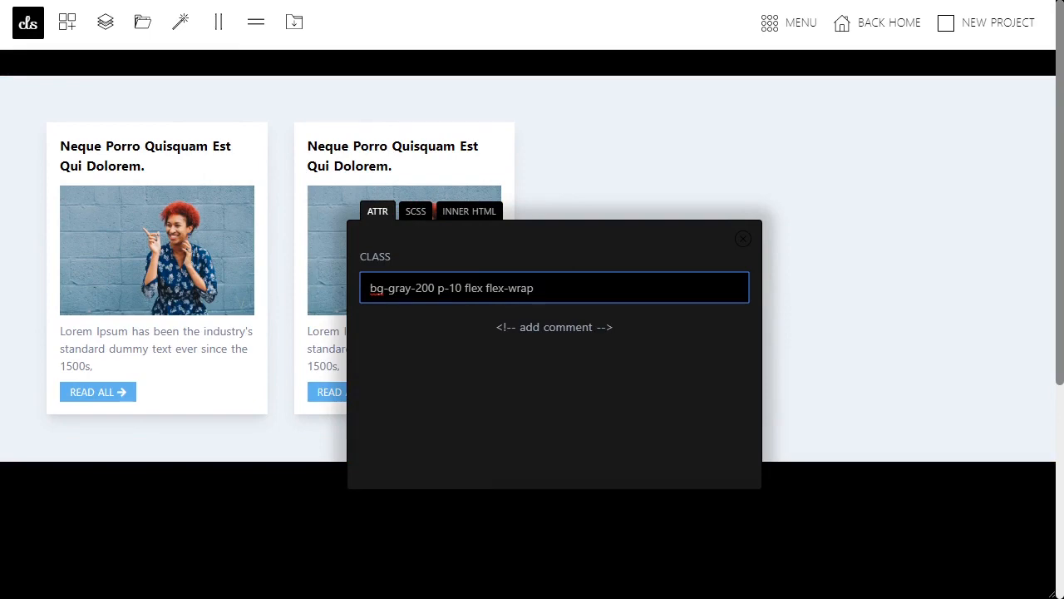
left_click(743, 239)
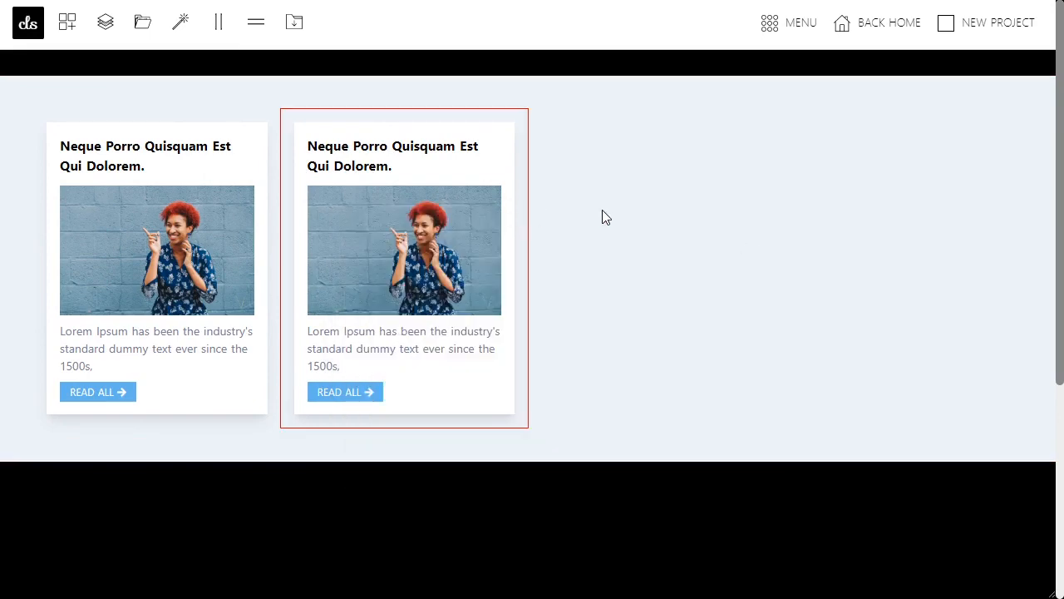
Paste two more card copies into the gray section and preview the row at tablet, mobile and desktop widths
key("ctrl+v")
key("ctrl+v")
key("t")
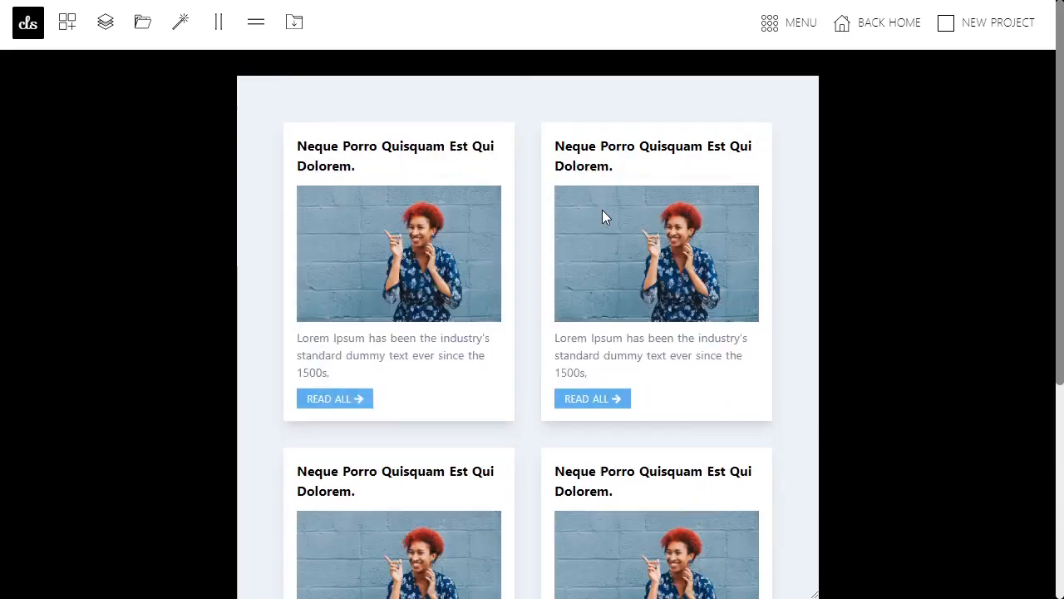
key("m")
key("t")
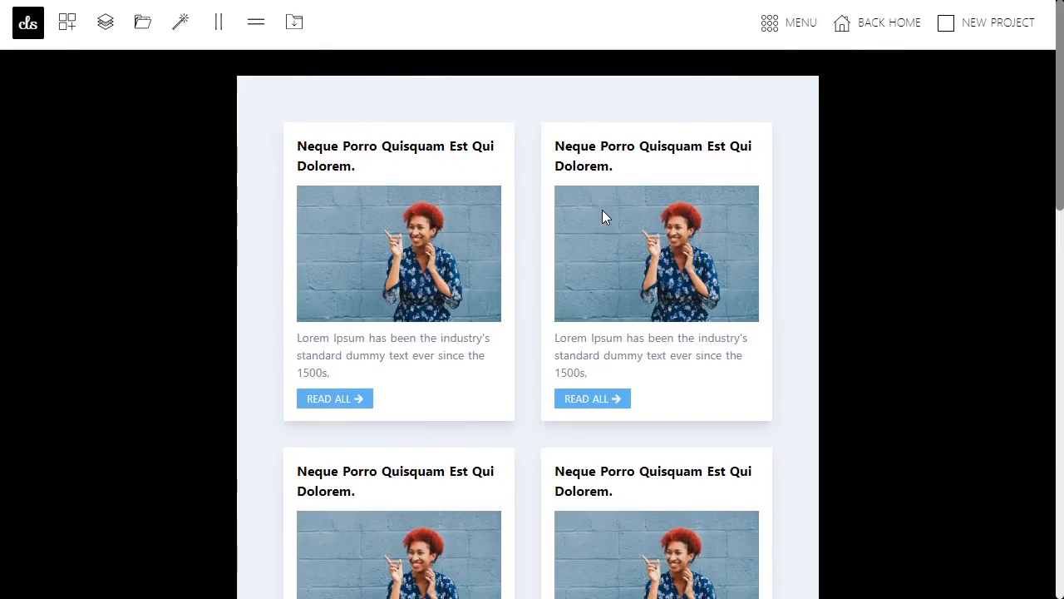
key("d")
key("m")
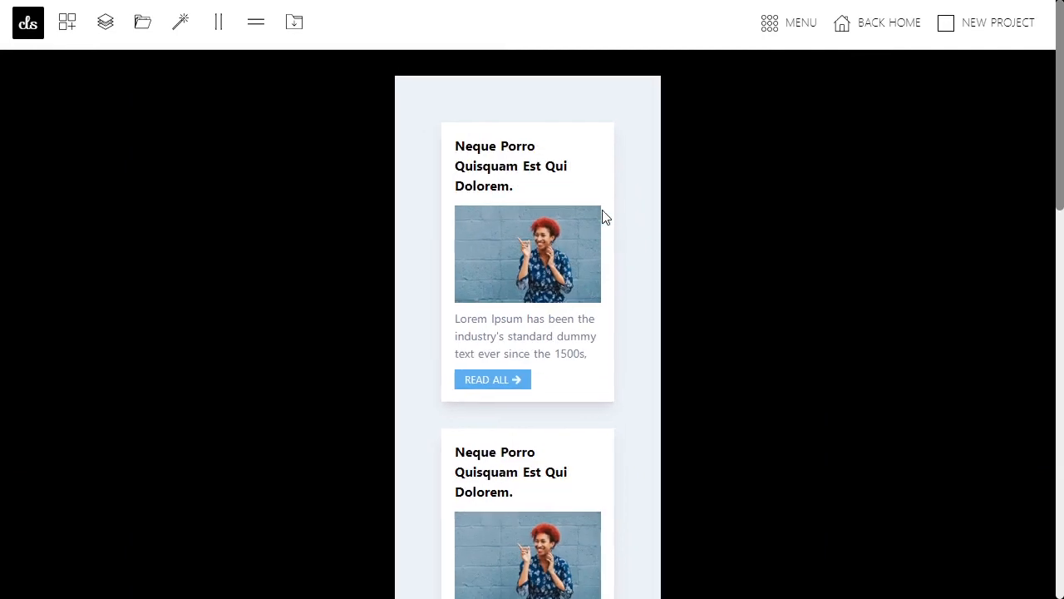
key("t")
key("d")
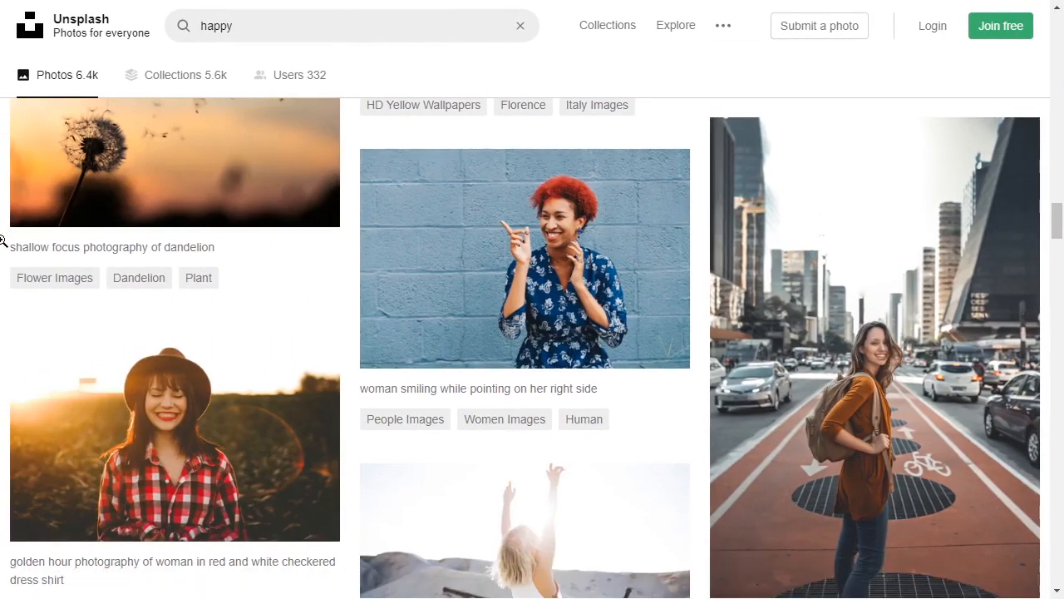
Replace the second card's image source with the image address of the Unsplash photo of the woman in a red and white checkered shirt
right_click(173, 388)
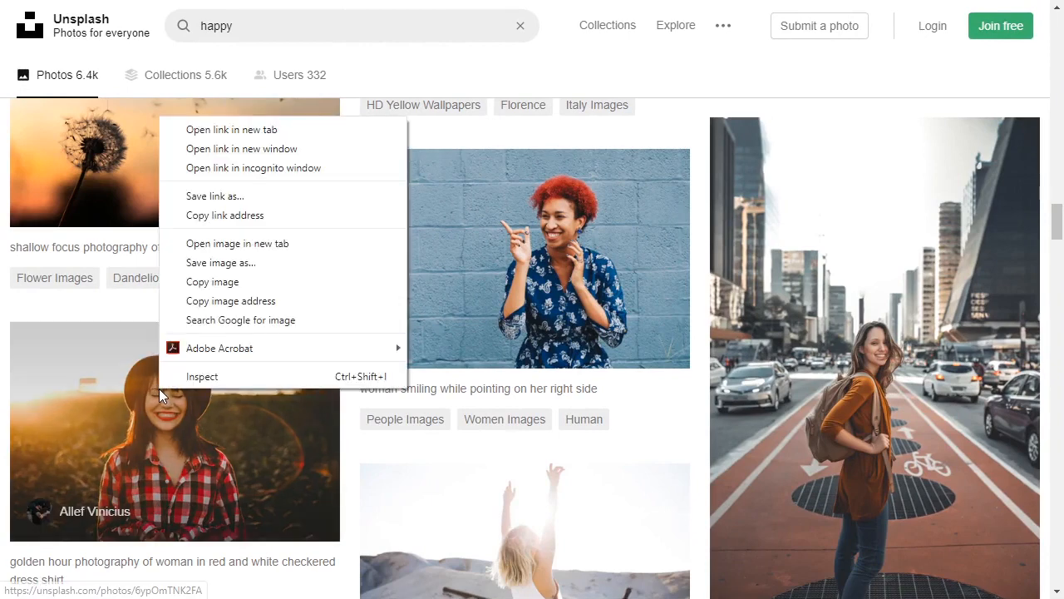
left_click(271, 301)
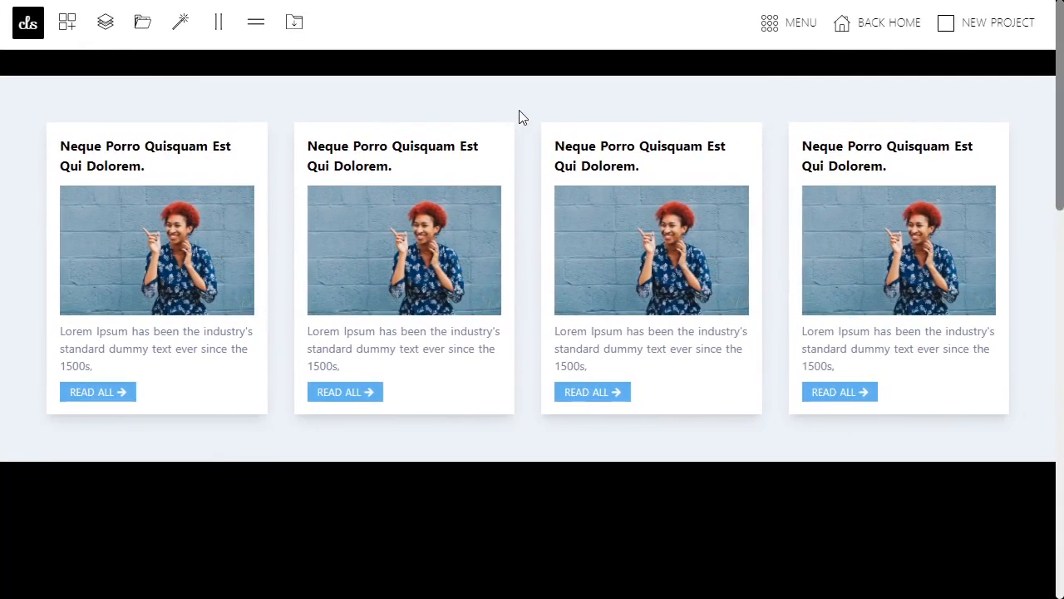
left_click(386, 219)
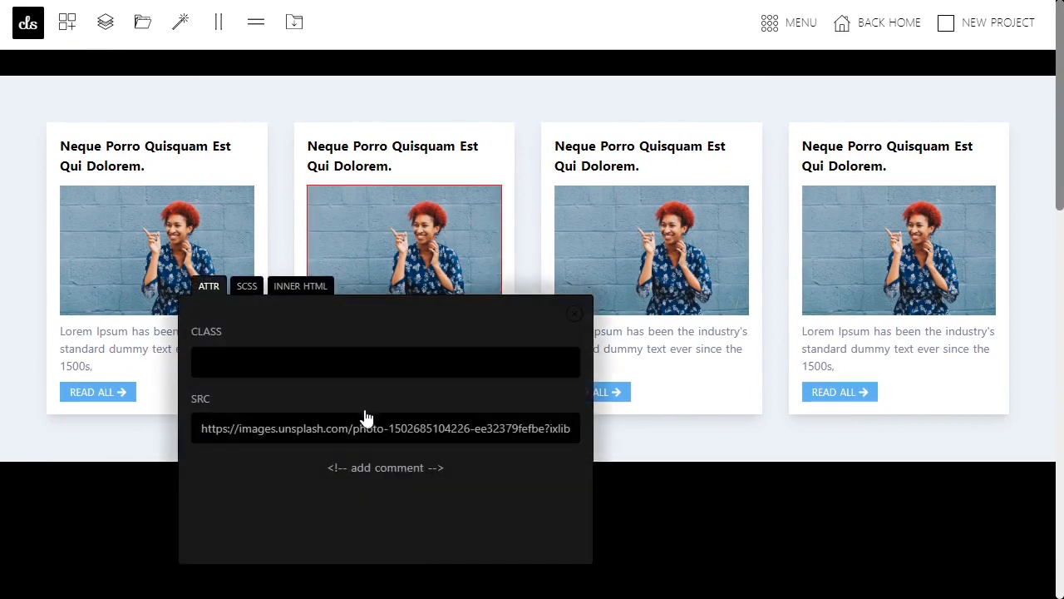
double_click(366, 424)
key("ctrl+a")
key("ctrl+v")
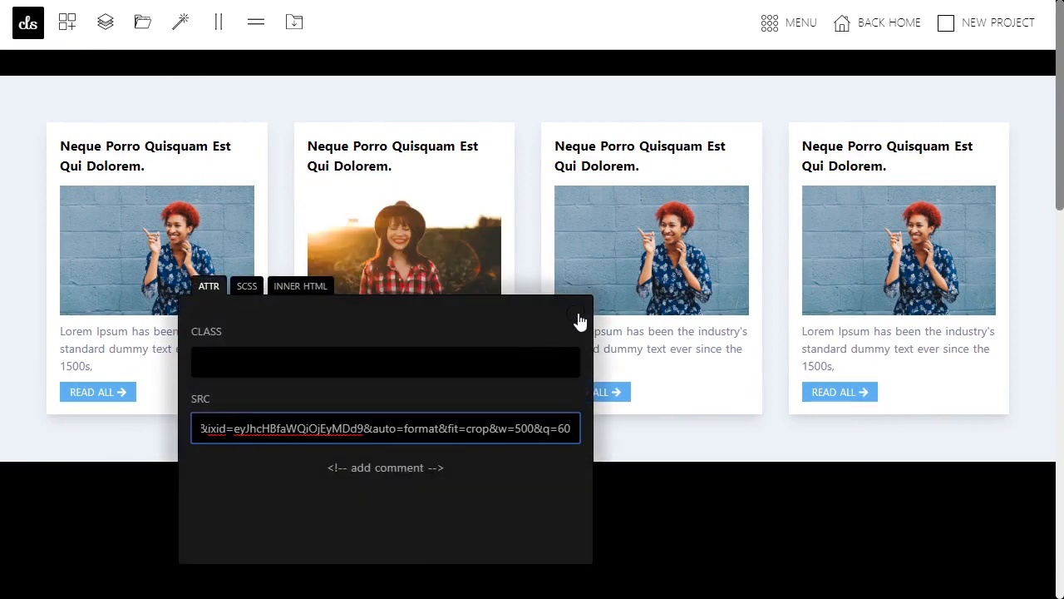
left_click(578, 319)
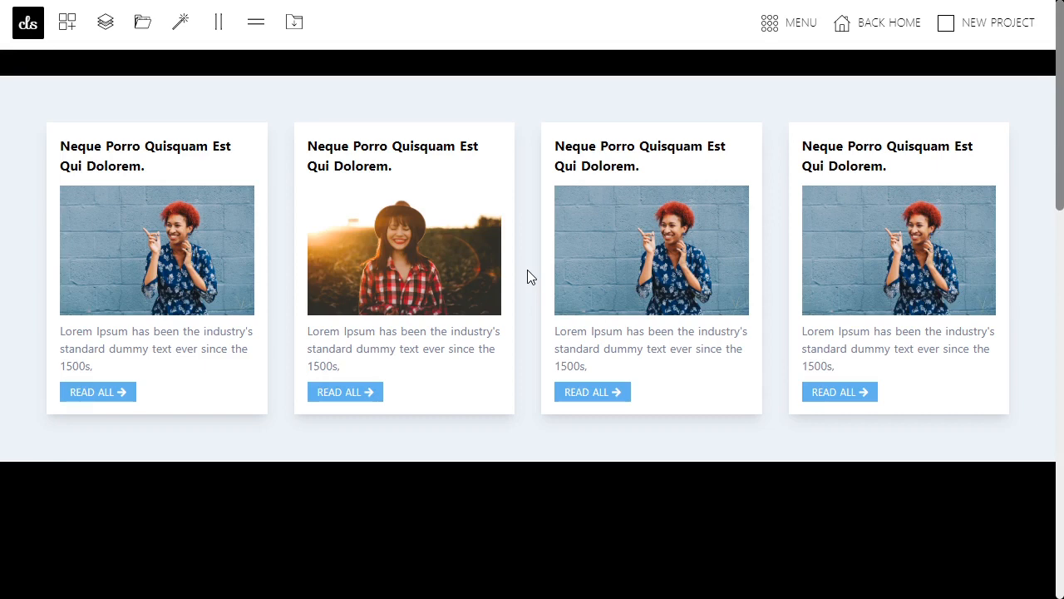
Add two workspaces named "login" and "signup" to the project
left_click(105, 23)
left_click(898, 124)
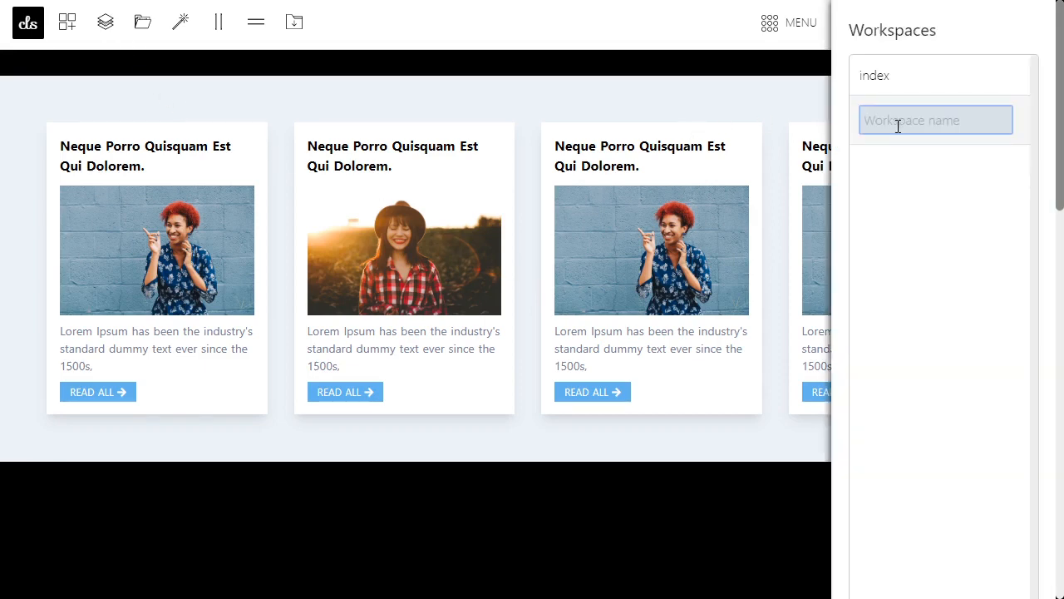
type("login")
key("Return")
type("signup")
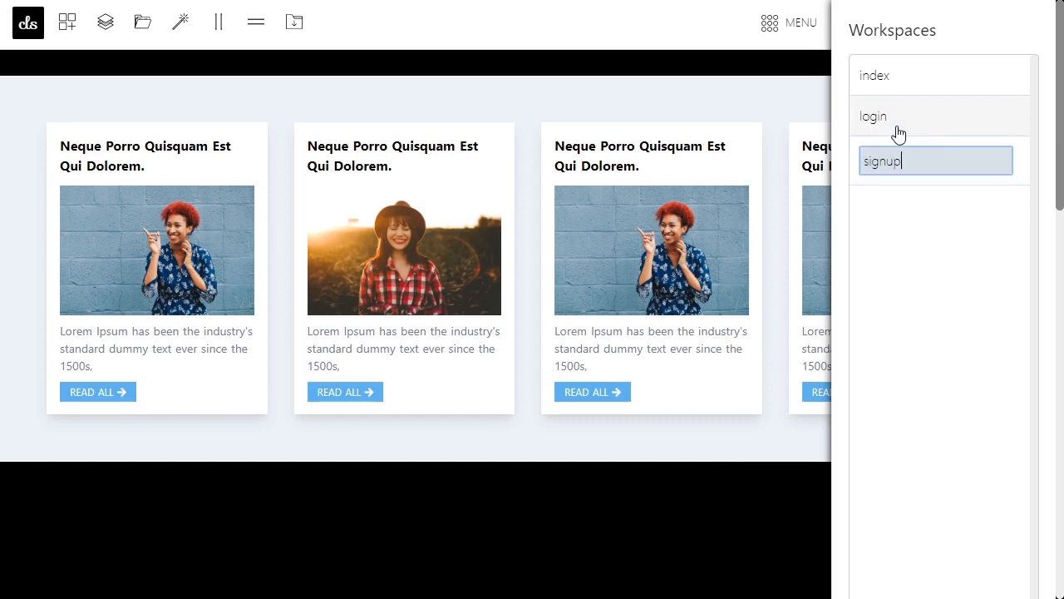
key("Return")
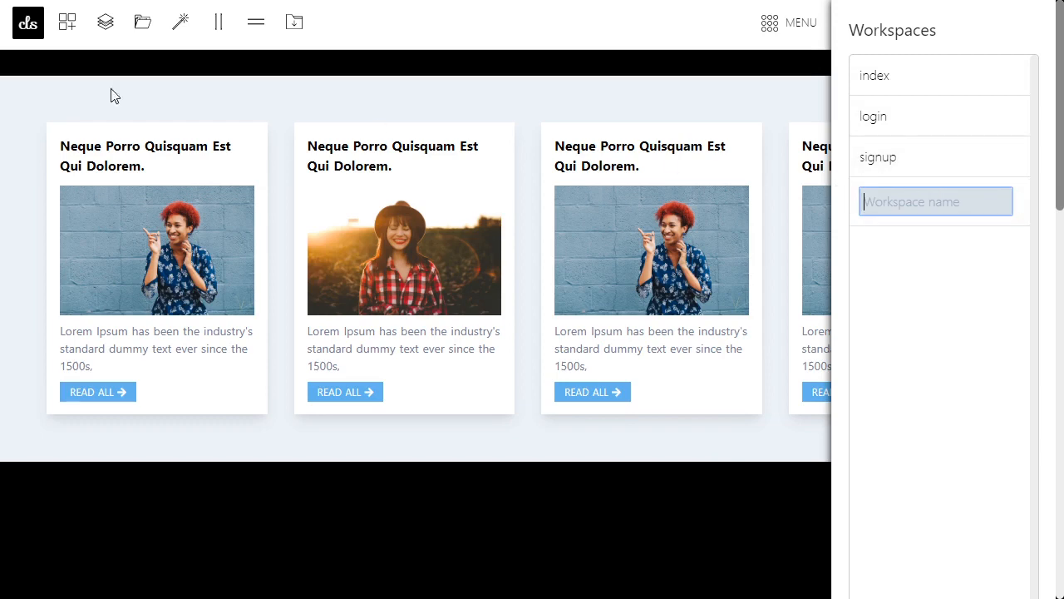
left_click(103, 29)
left_click(102, 30)
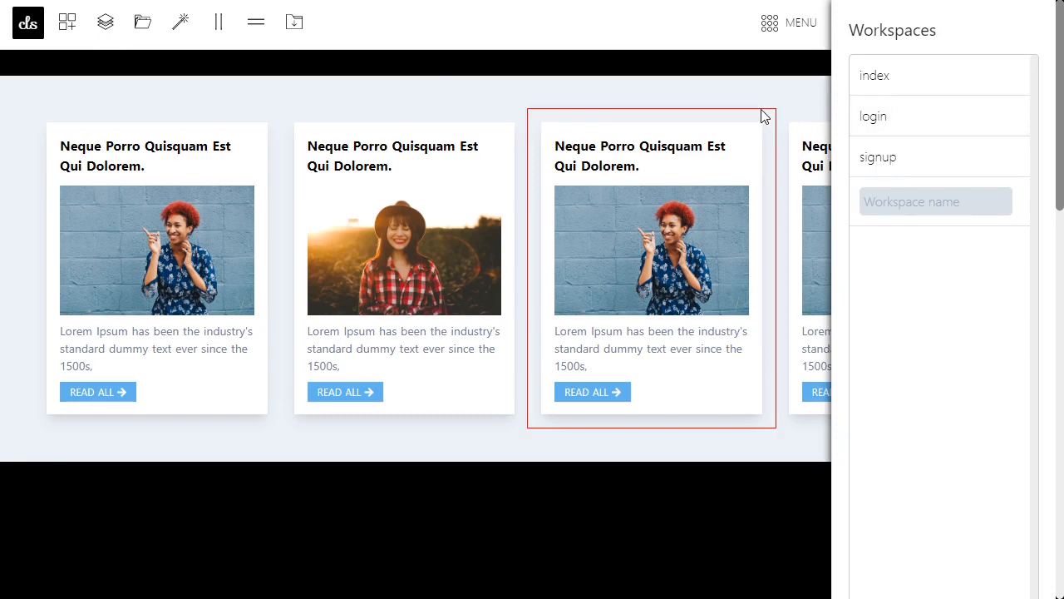
Open the login workspace and give its empty section the classes "bg-gray-200 p-10"
left_click(875, 116)
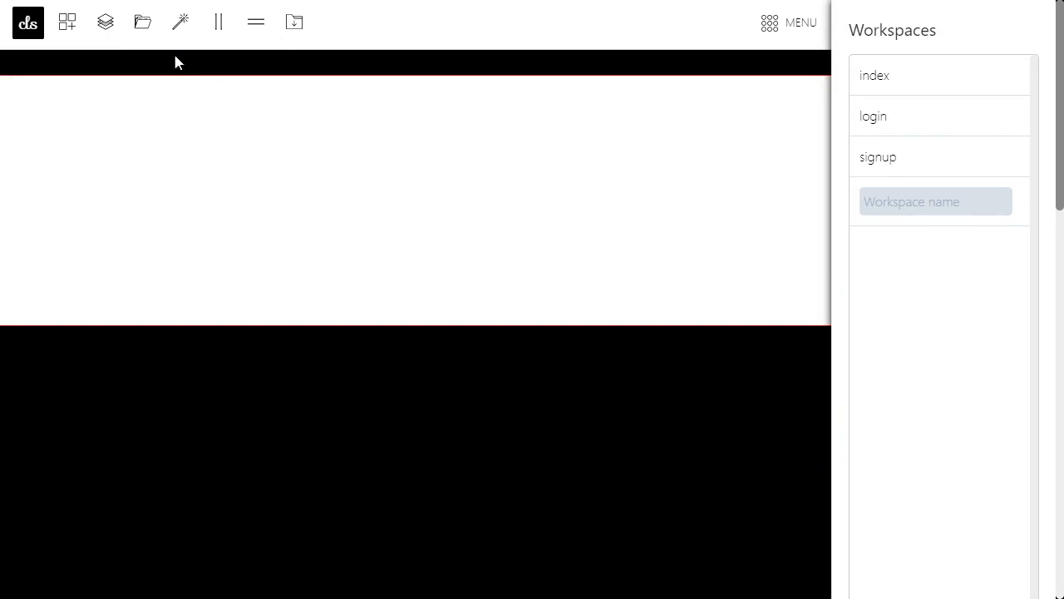
left_click(103, 24)
left_click(186, 134)
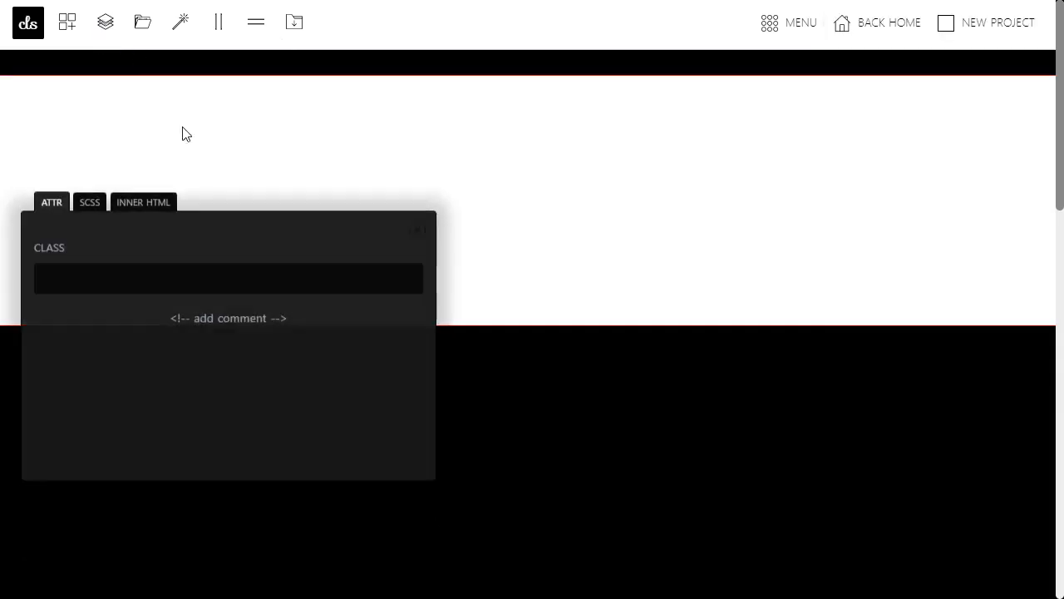
type("bg-g")
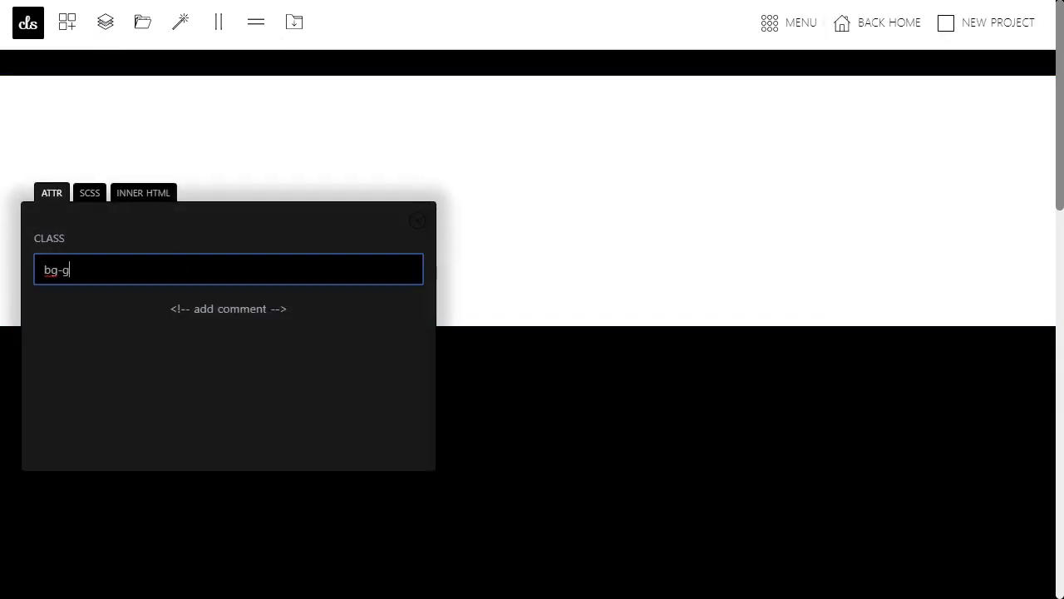
type("ray-200 p-10")
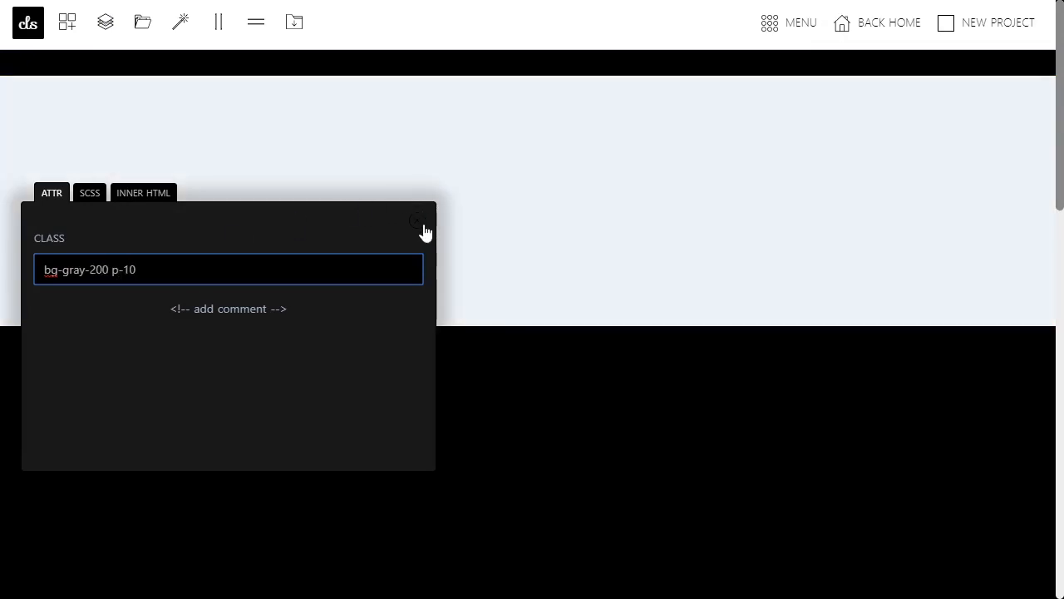
left_click(418, 223)
left_click(70, 25)
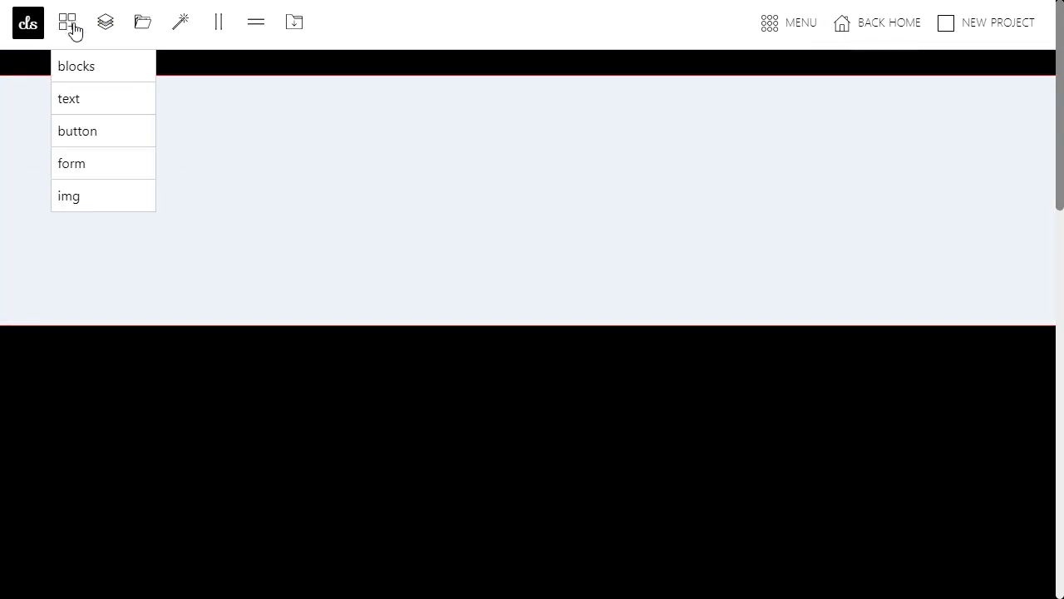
mouse_move(149, 71)
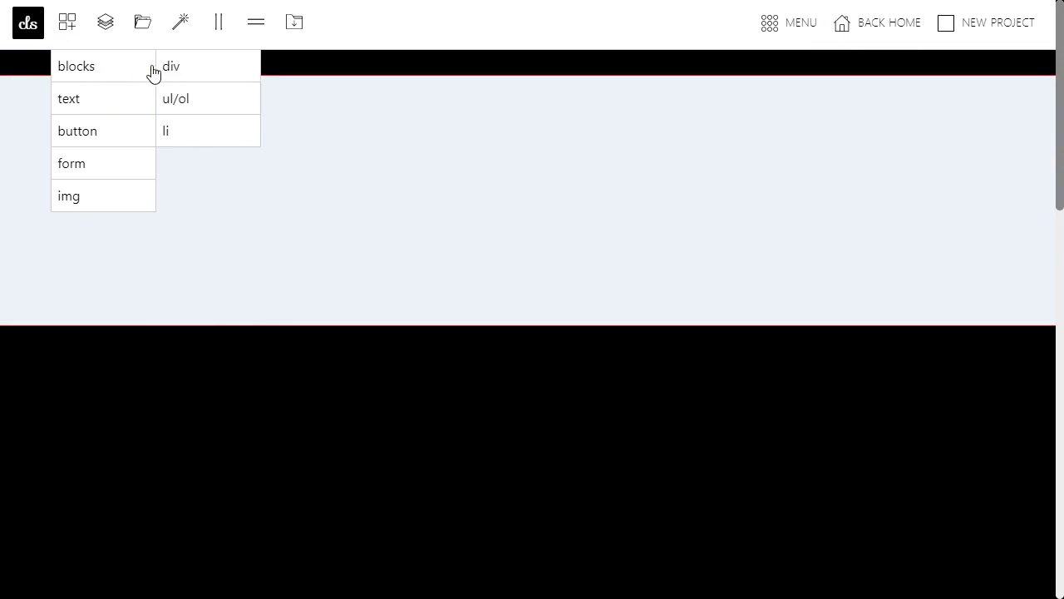
Copy the first white card from the index workspace, and return to the login workspace
left_click(114, 28)
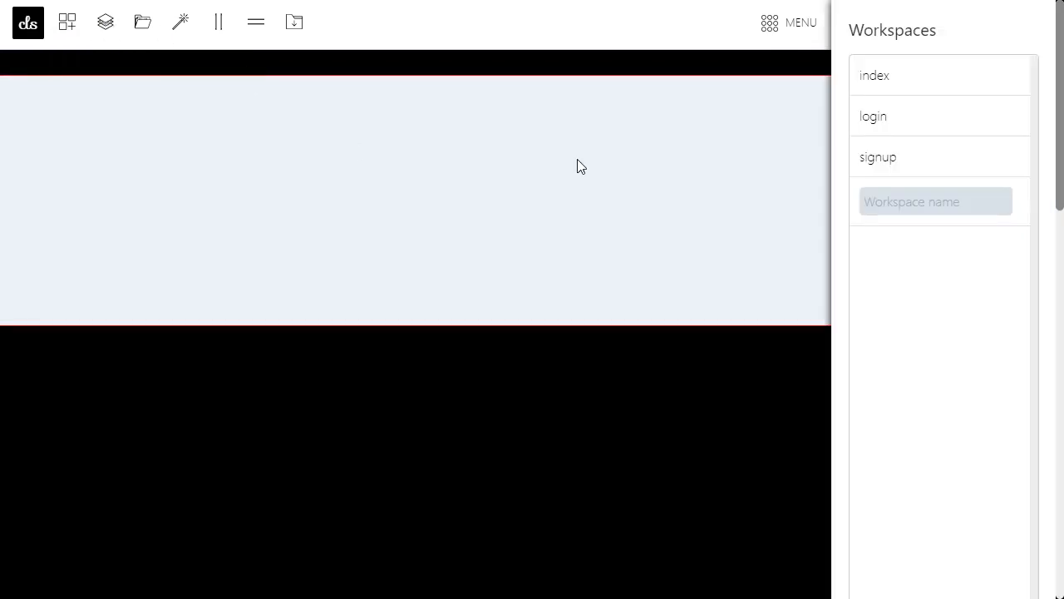
left_click(881, 76)
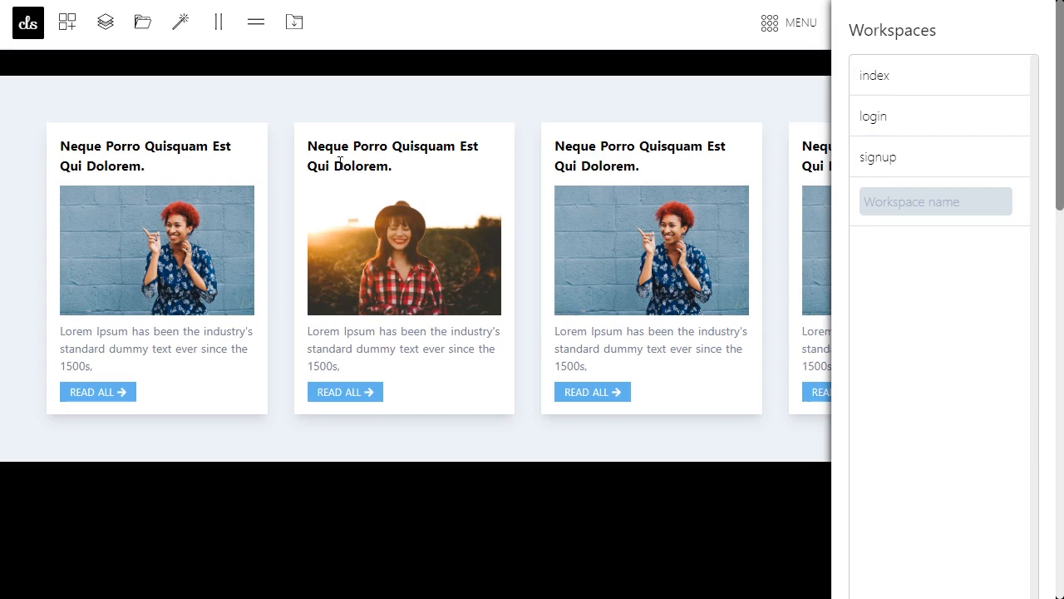
left_click(265, 147)
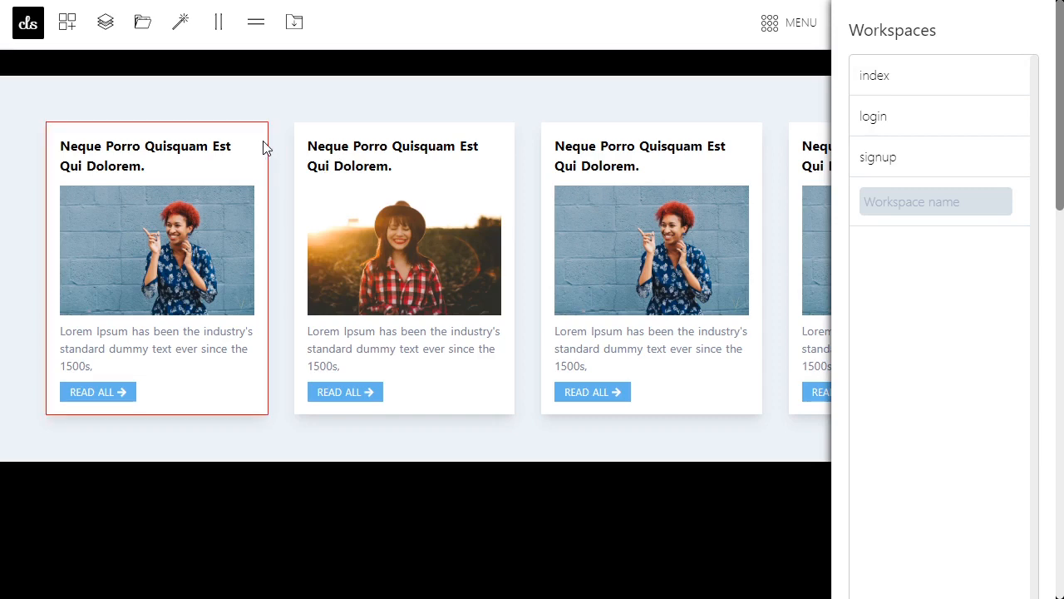
left_click(902, 117)
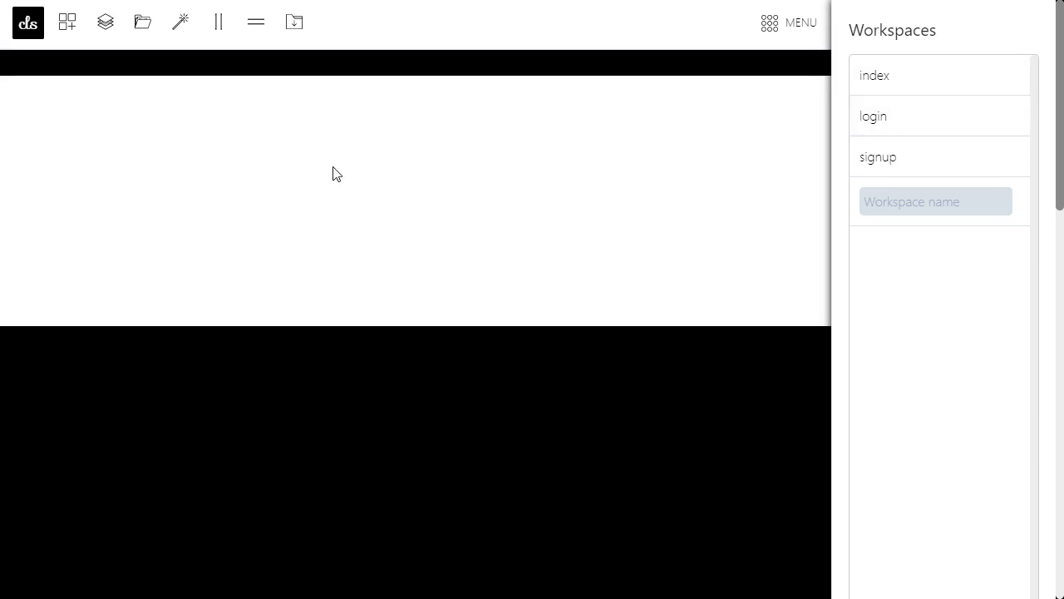
left_click(332, 174)
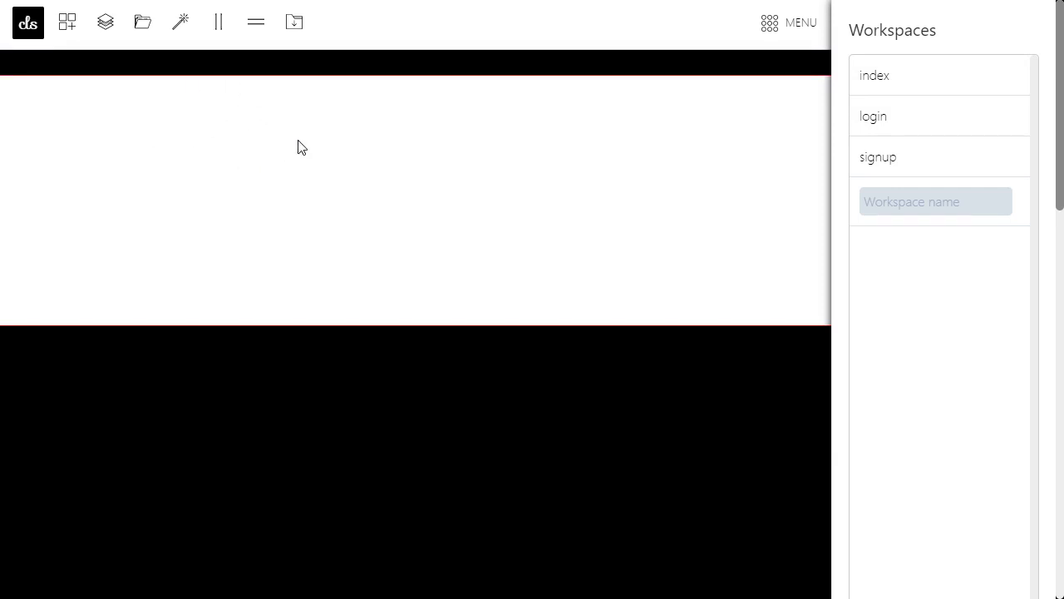
left_click(106, 33)
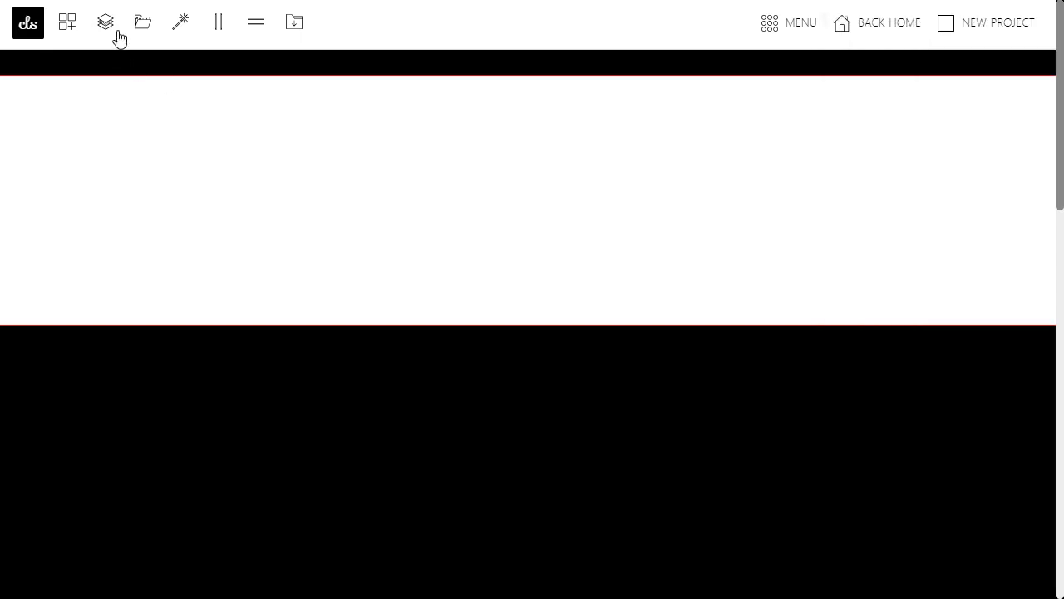
Set the login workspace section's classes to "bg-gray-200 p-10"
left_click(278, 133)
left_click(210, 268)
type("bg")
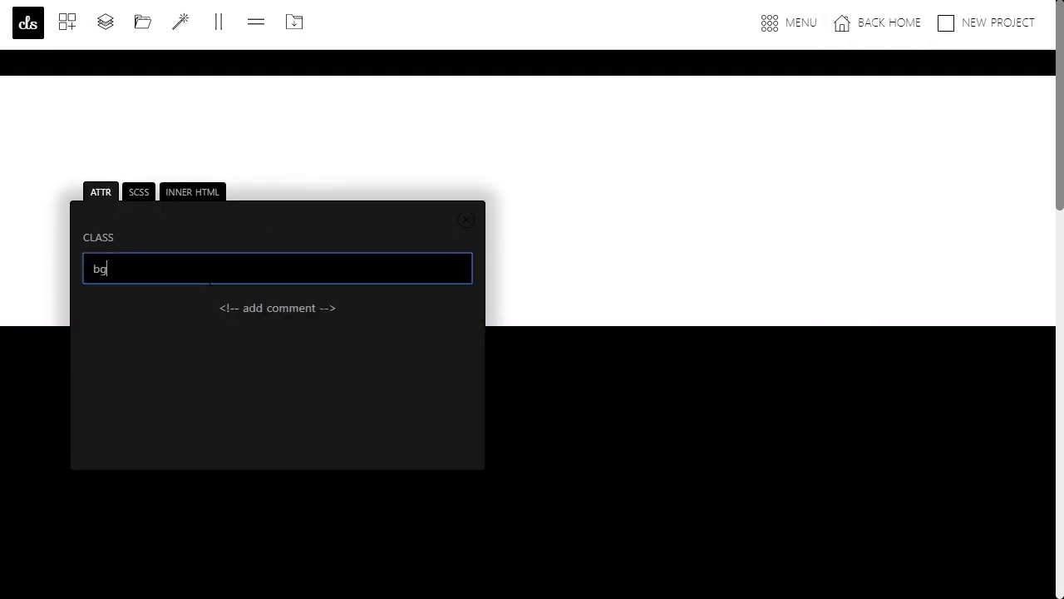
type("-gra")
type("y-200 ")
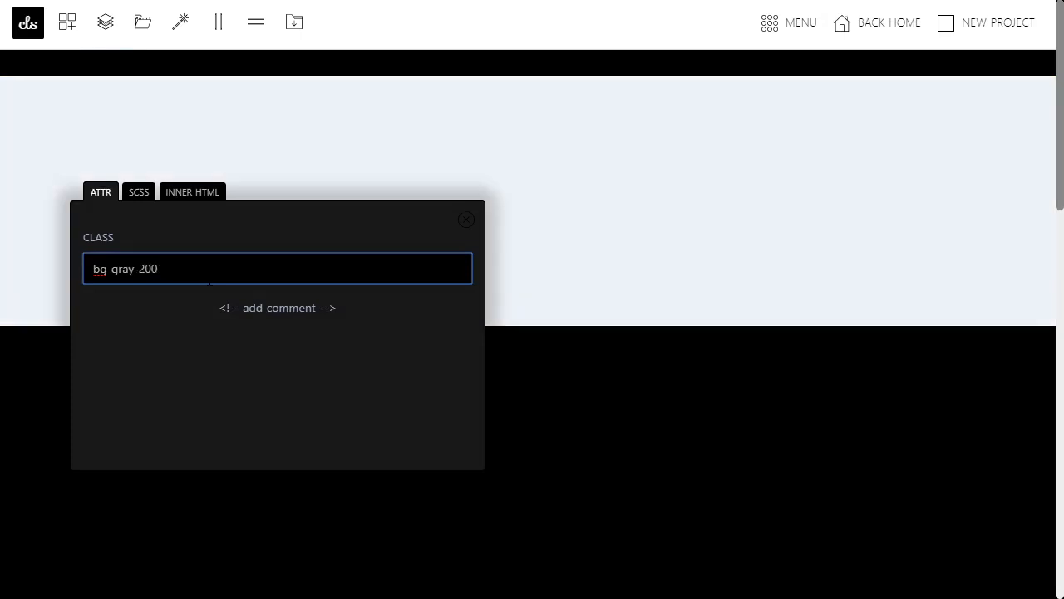
type("p-10")
left_click(467, 219)
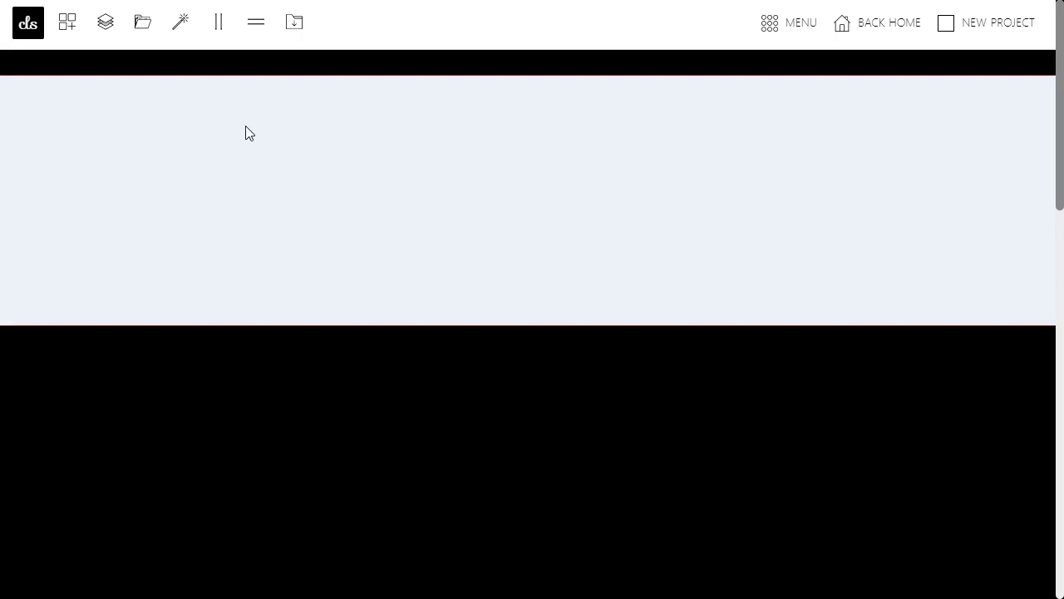
Paste the copied card into the gray section and add the classes "w-1/3 mx-auto" to it
left_click(245, 125)
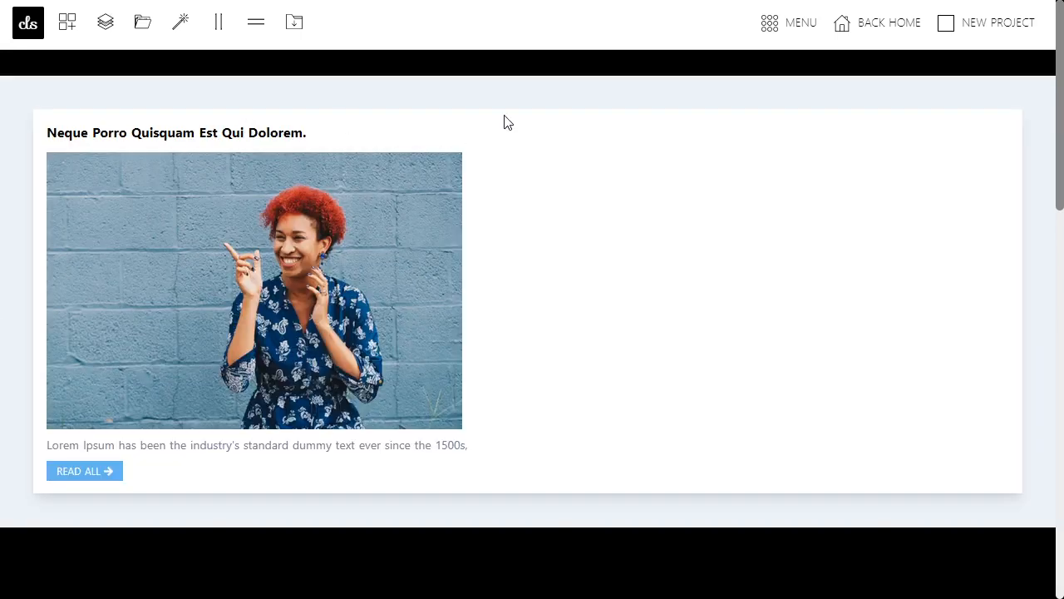
left_click(503, 116)
left_click(459, 257)
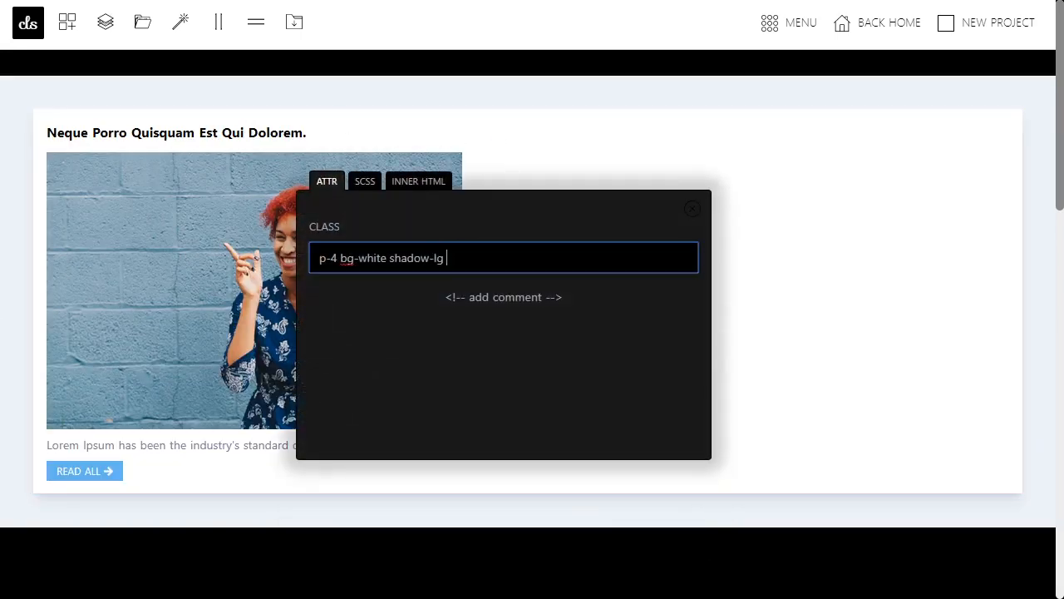
type("w-1/3 ")
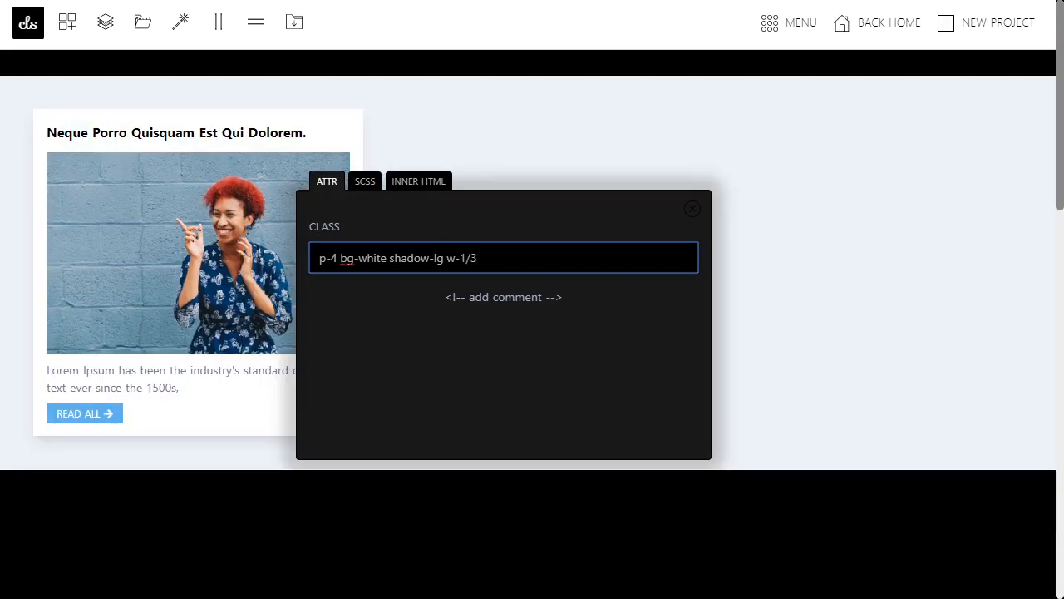
type("mx-auto")
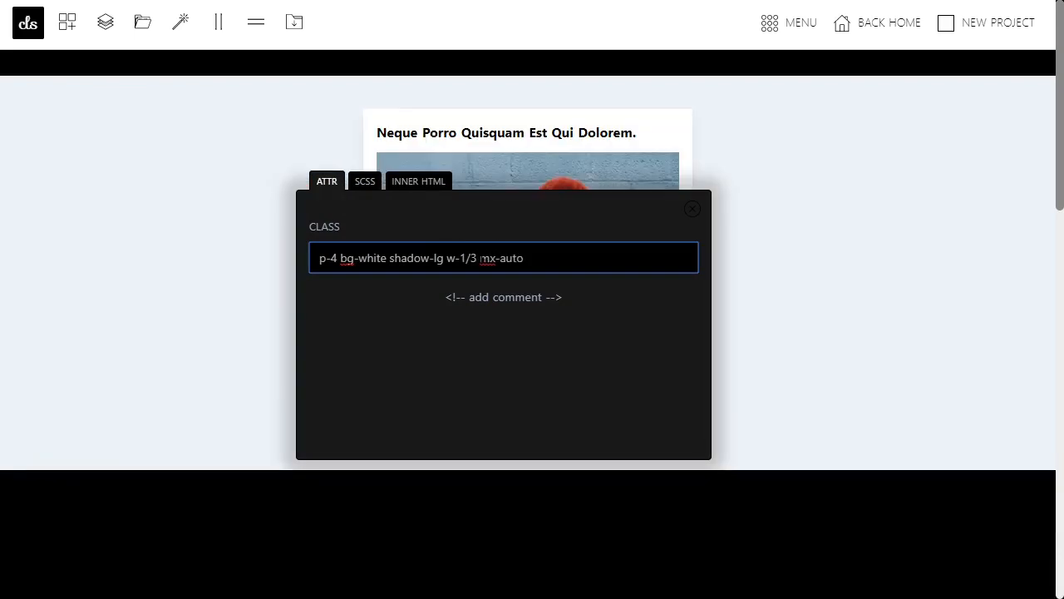
left_click_drag(580, 214, 604, 325)
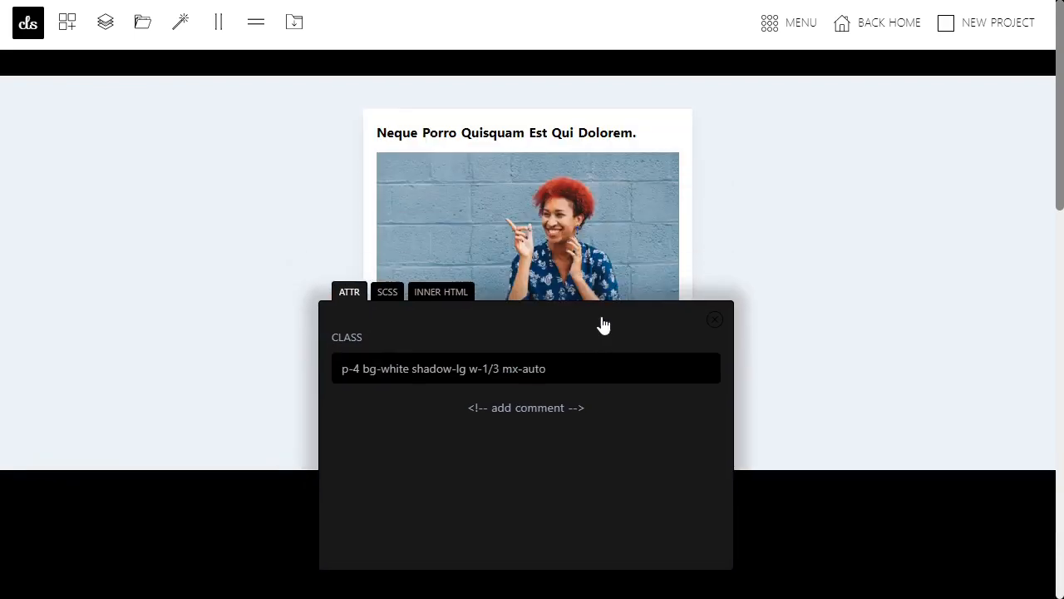
left_click(717, 321)
left_click(719, 324)
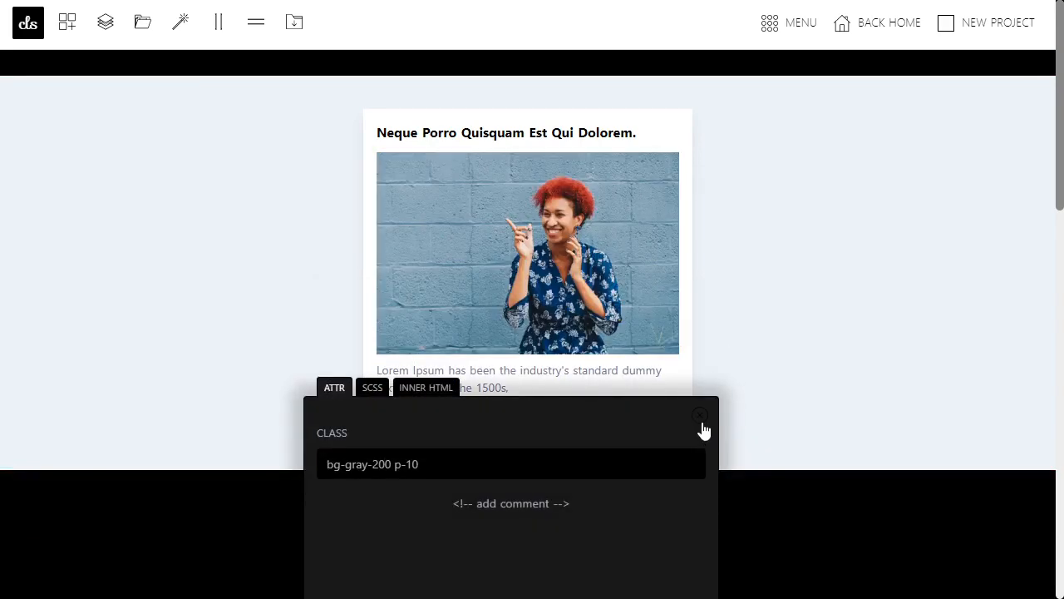
left_click(702, 420)
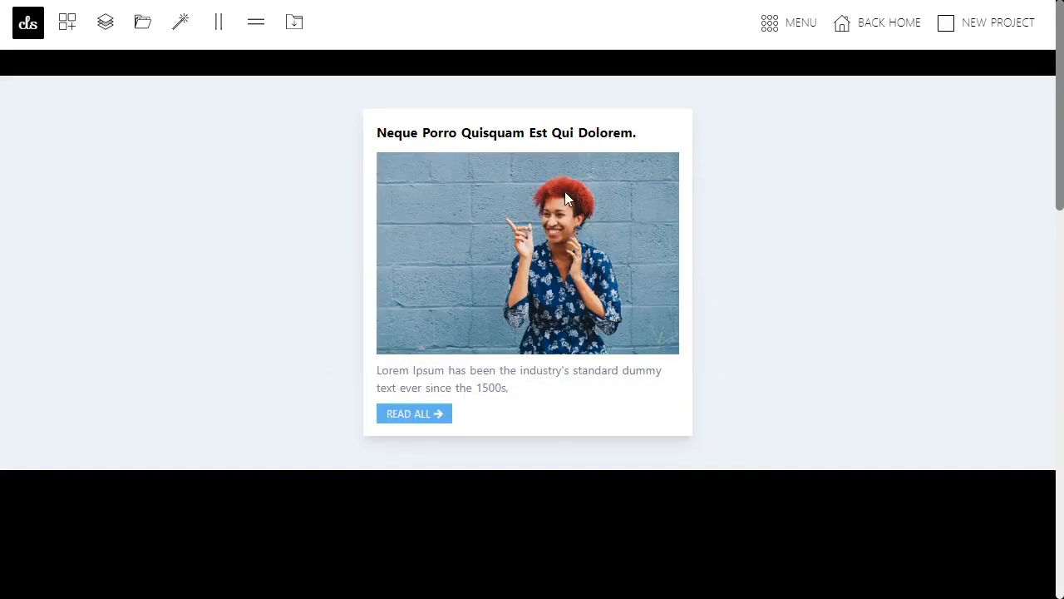
Delete the image, the paragraph and the READ ALL button from the pasted card
key("Delete")
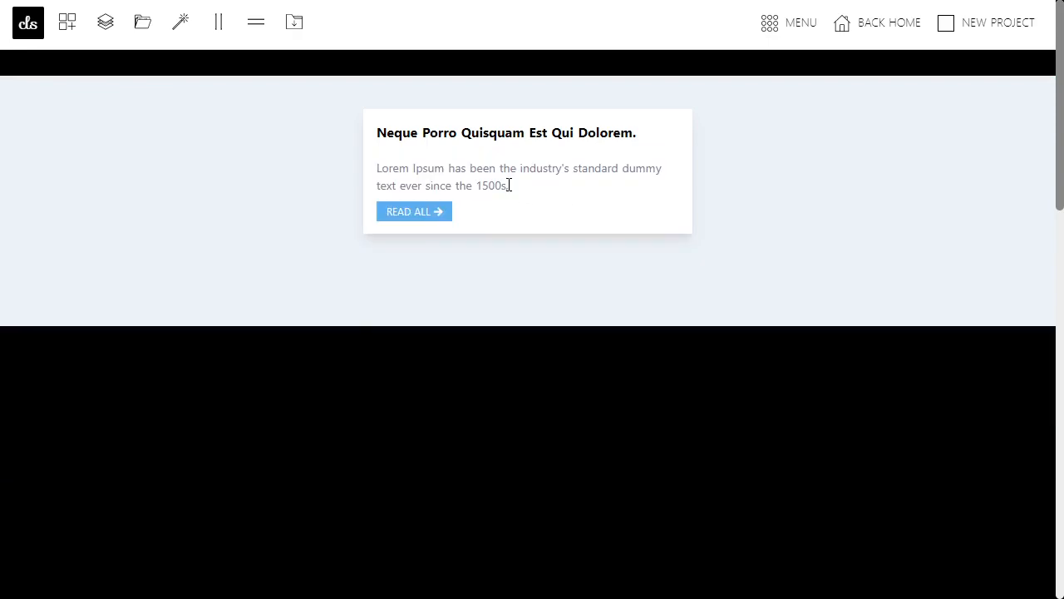
left_click(494, 176)
key("Delete")
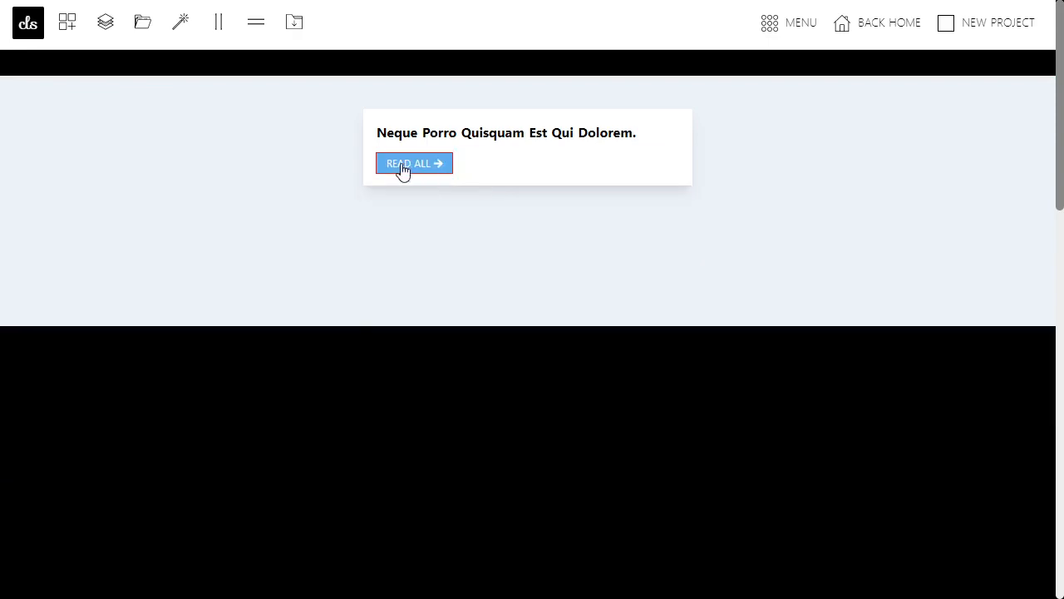
key("Delete")
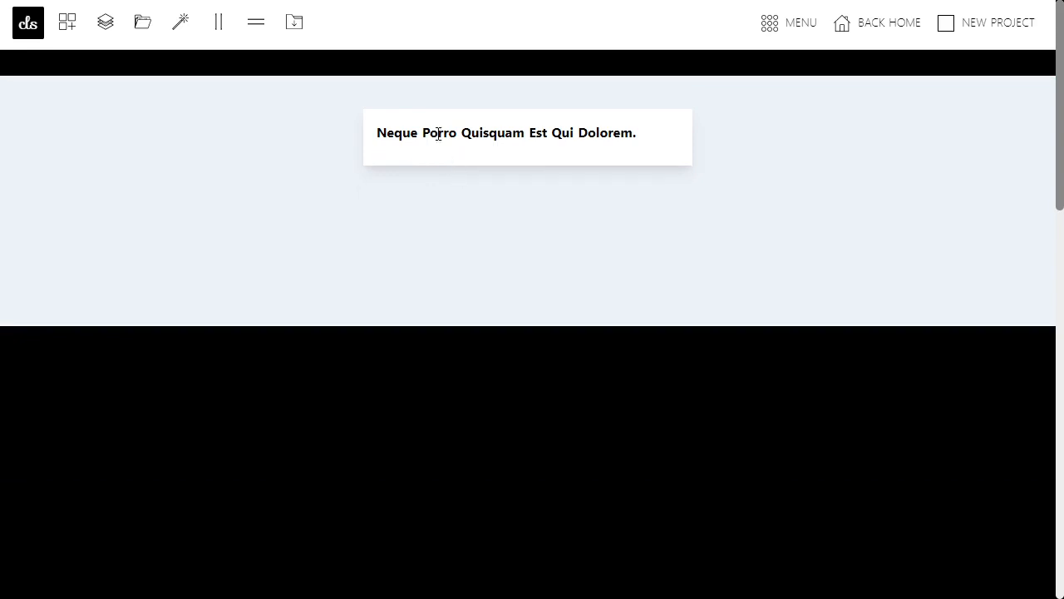
Change the text of the heading in the white card to "Login"
double_click(438, 133)
double_click(405, 270)
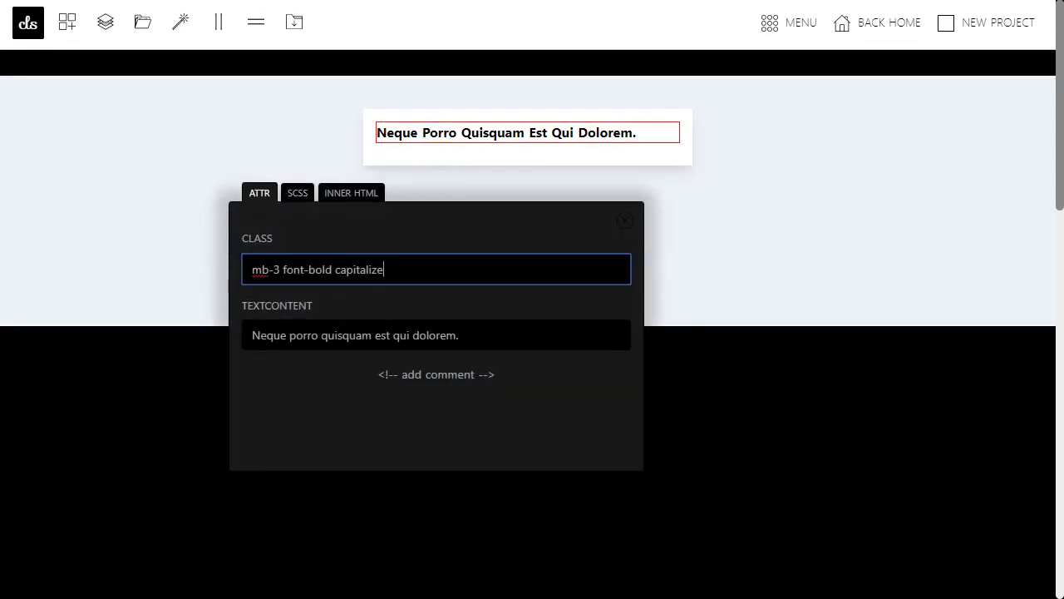
triple_click(476, 335)
type("Login")
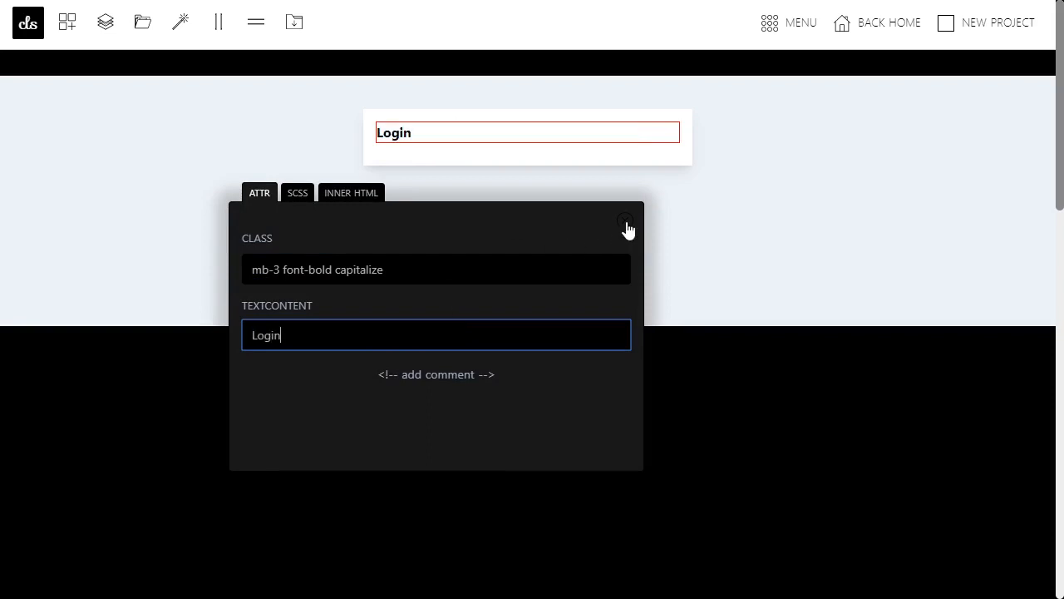
Add the classes "text-2xl mb-5 text-center" to the Login heading
key("shift+Tab")
type("text-")
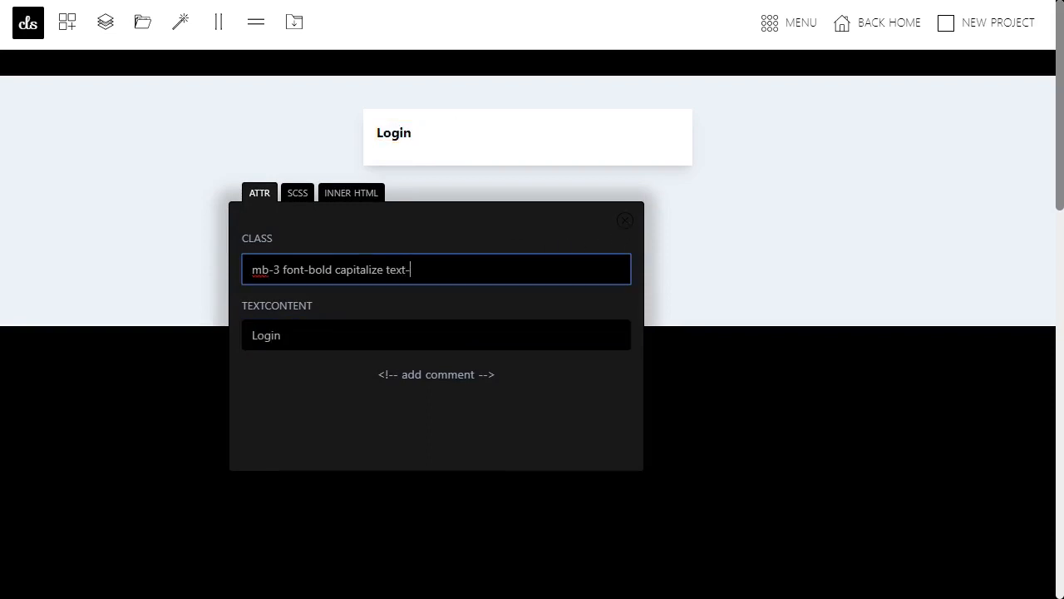
type("2xl")
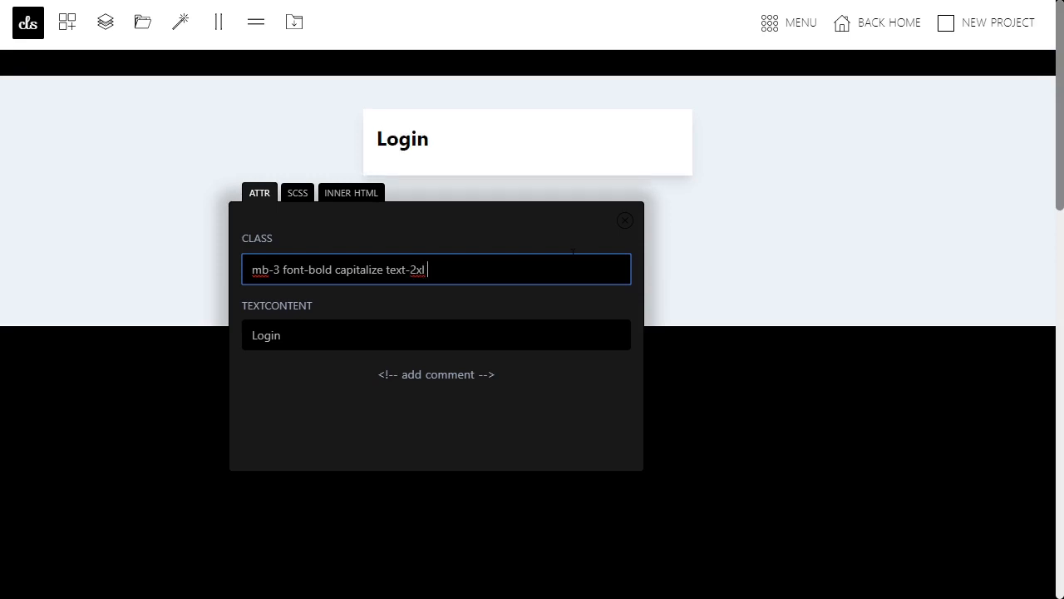
type(" mb-5")
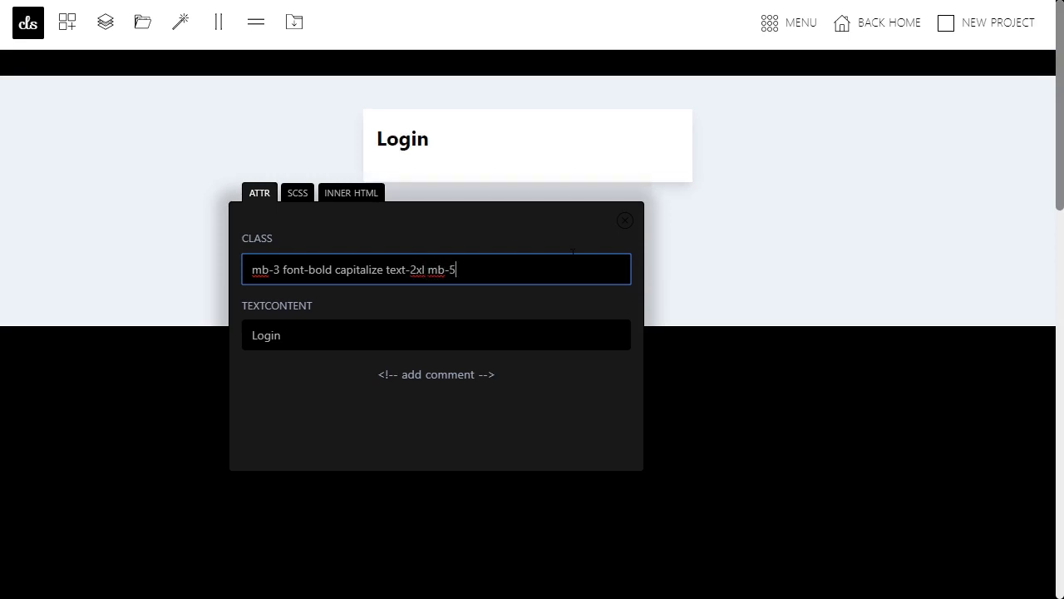
type(" text-cenet")
key("BackSpace")
key("BackSpace")
type("ter")
left_click(624, 222)
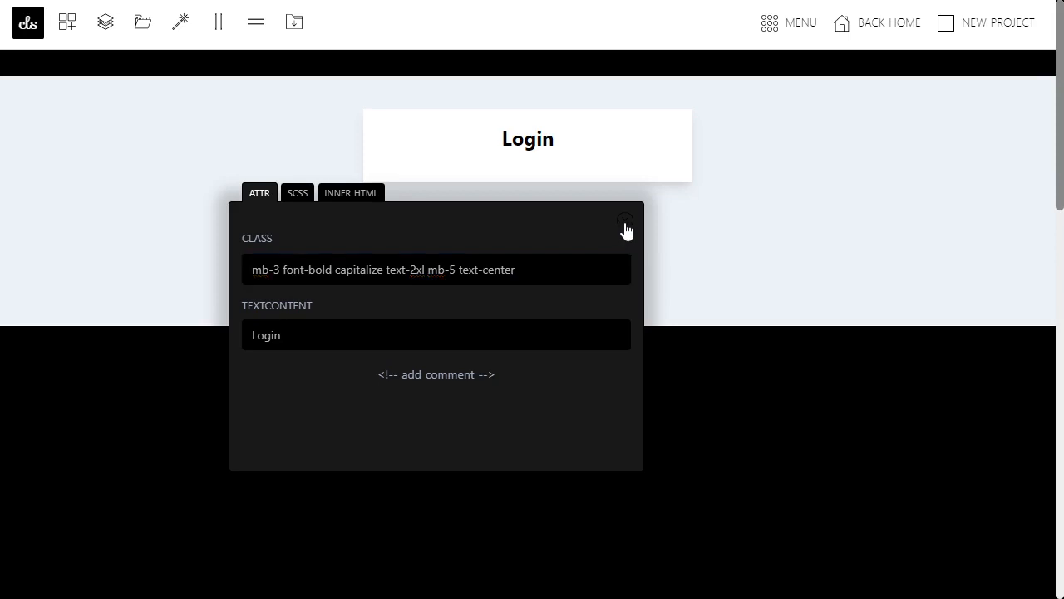
Insert a form input field into the white card below the Login heading
left_click(526, 172)
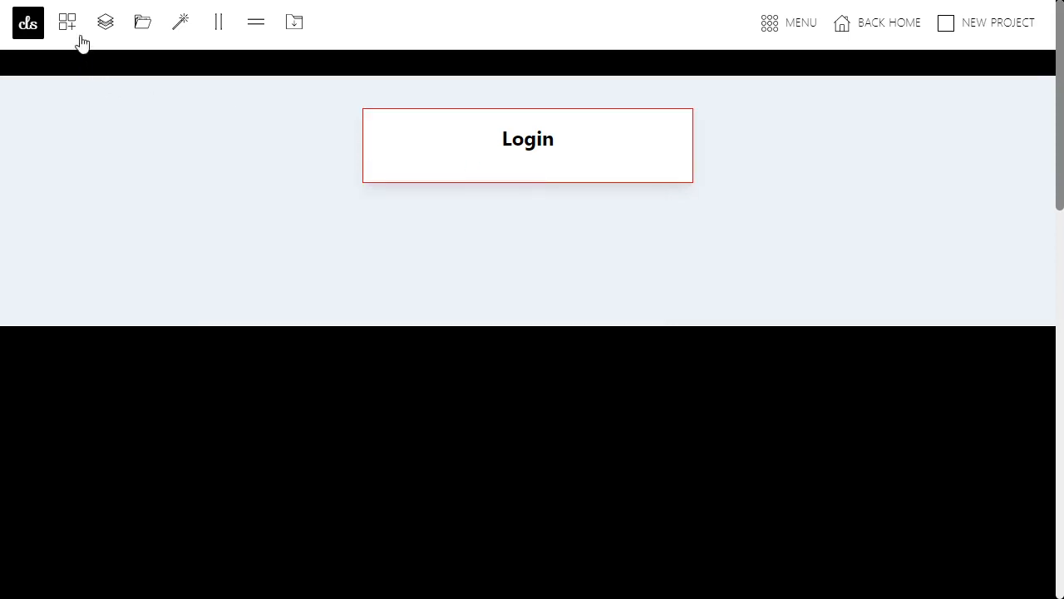
mouse_move(65, 25)
mouse_move(108, 170)
left_click(176, 166)
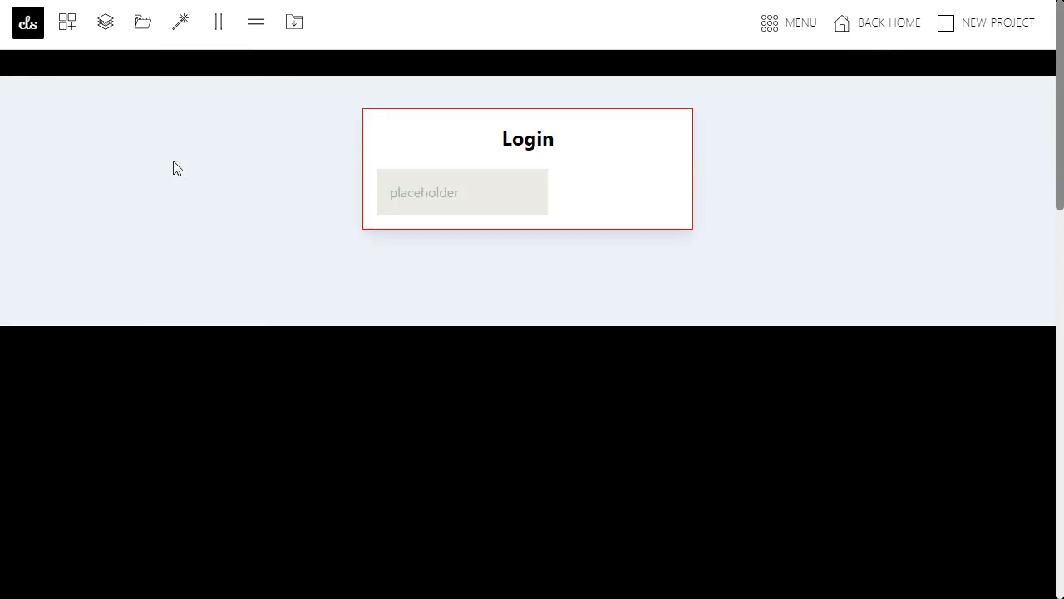
Add the classes "w-full bg-white border" to the new input field
left_click(420, 188)
double_click(419, 188)
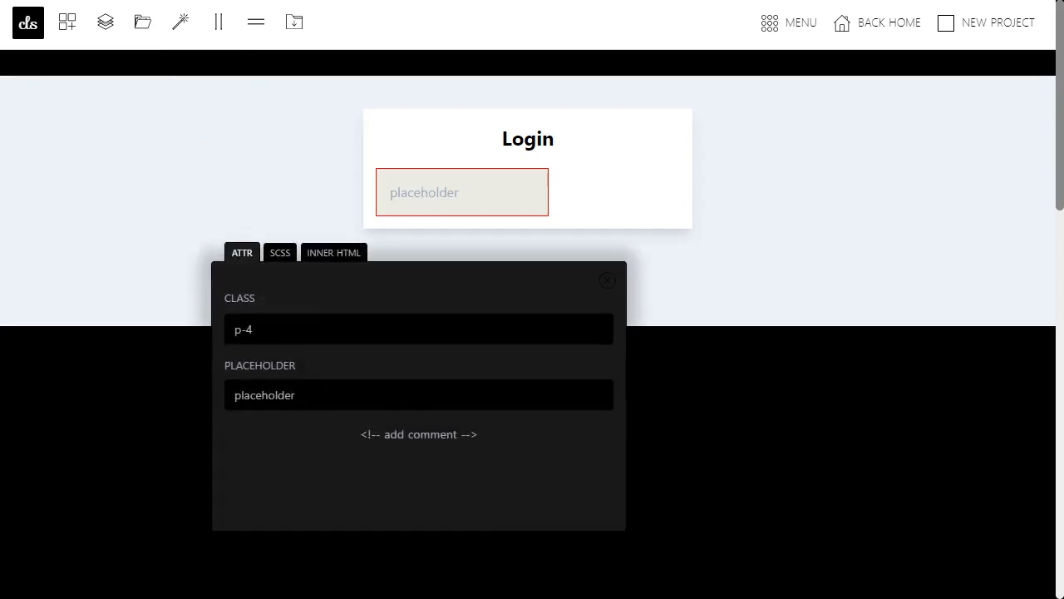
left_click(357, 331)
type("w-full bg-")
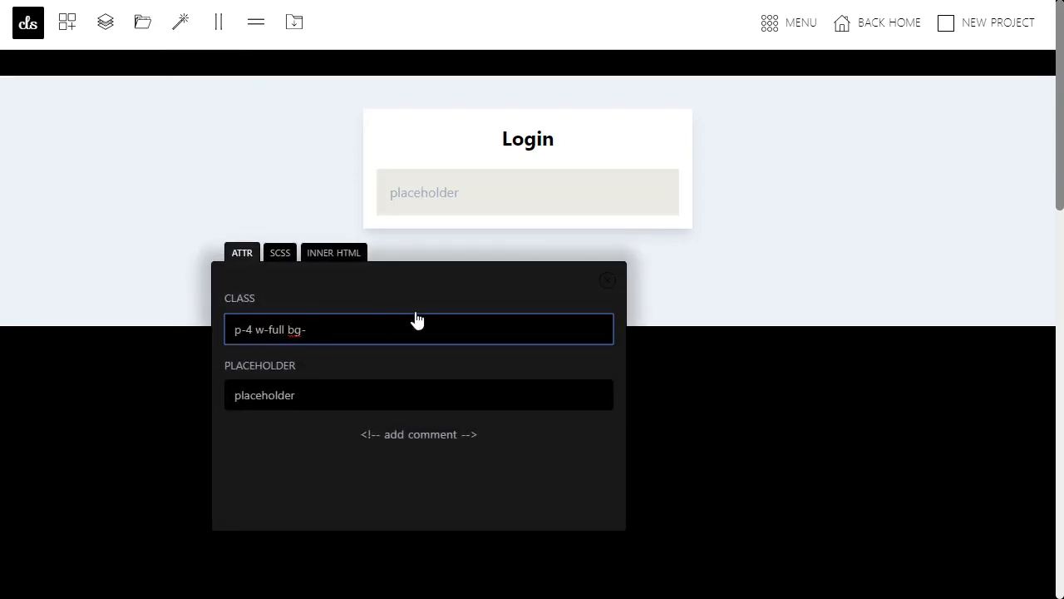
type("white")
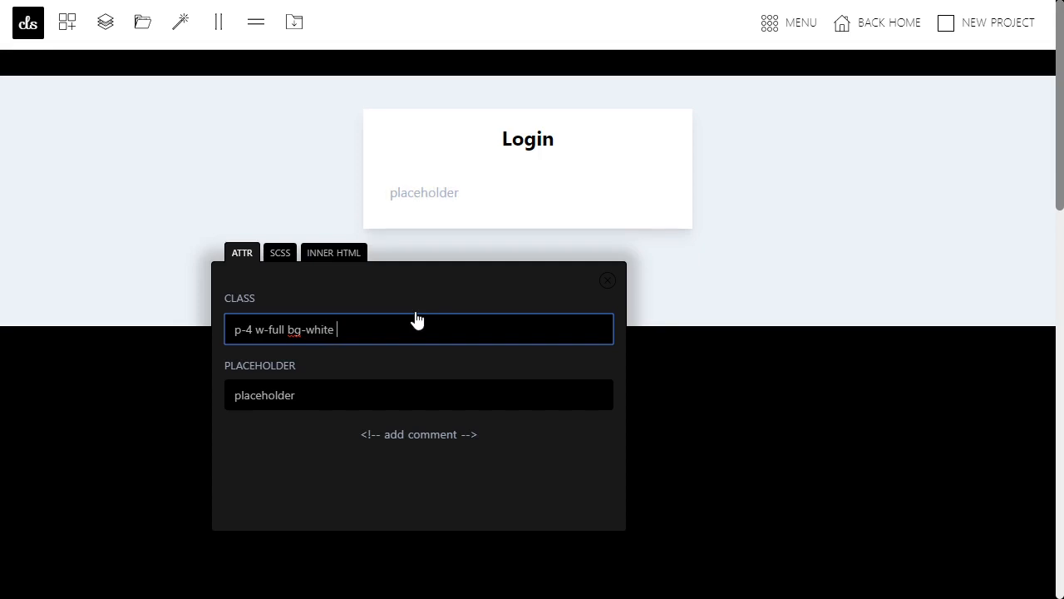
type(" border ")
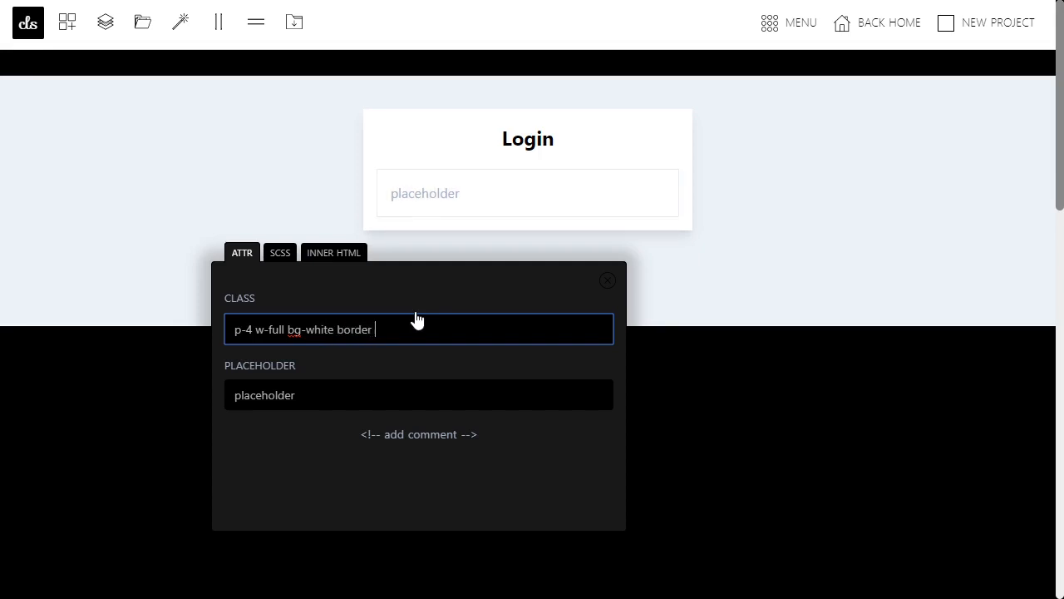
type("border-")
key("BackSpace")
key("BackSpace")
key("BackSpace")
key("BackSpace")
key("BackSpace")
key("BackSpace")
key("BackSpace")
Add the class "rounded" to the input field and replace its padding class with "px-4 py-2"
type("rounded")
left_click(243, 326)
type("x")
key("Right")
key("Right")
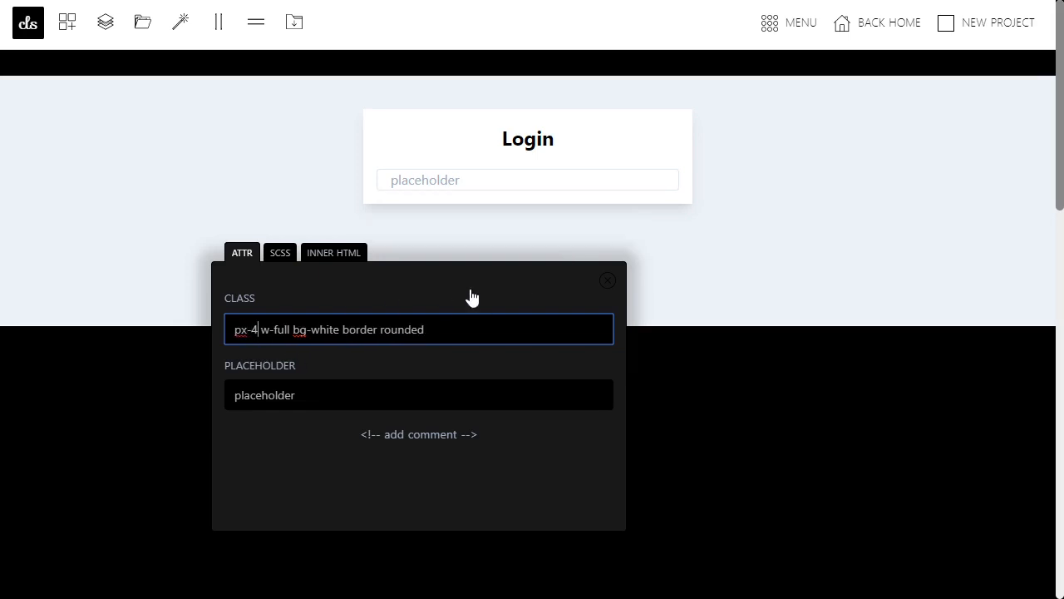
type("py-2")
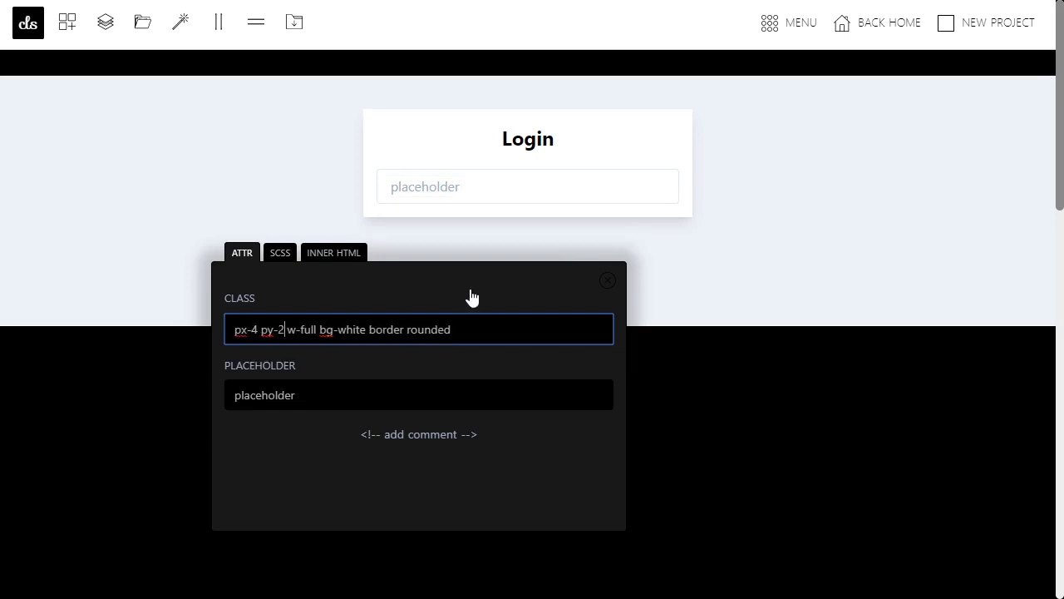
double_click(296, 395)
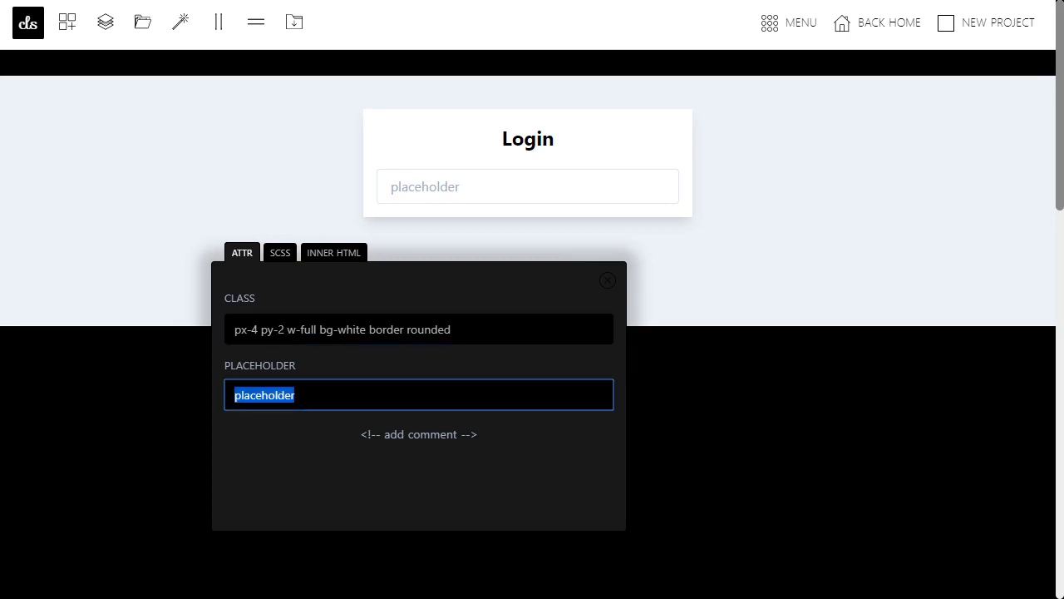
type("@usernname")
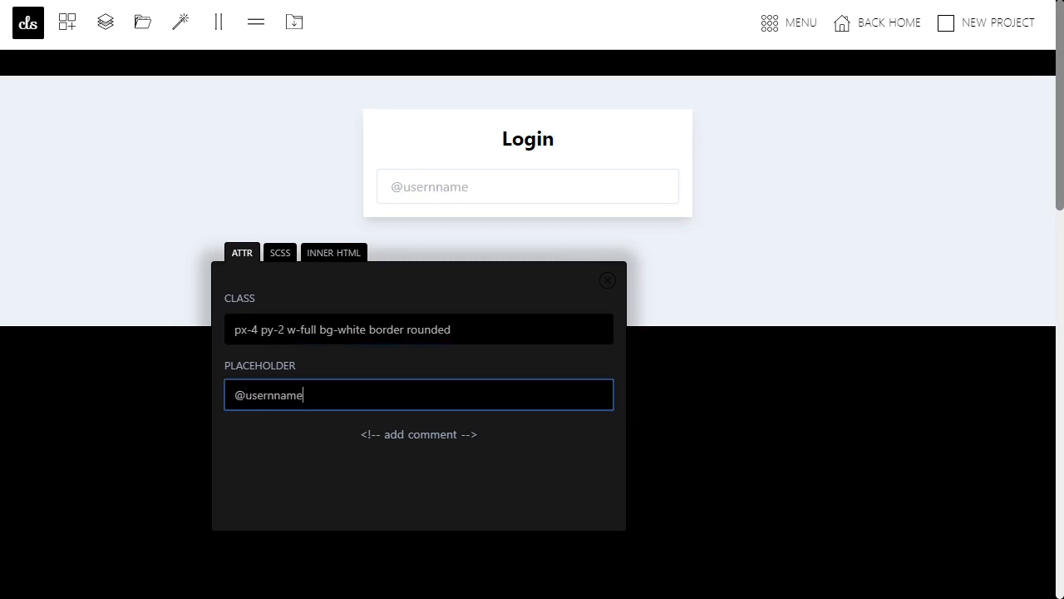
left_click(608, 281)
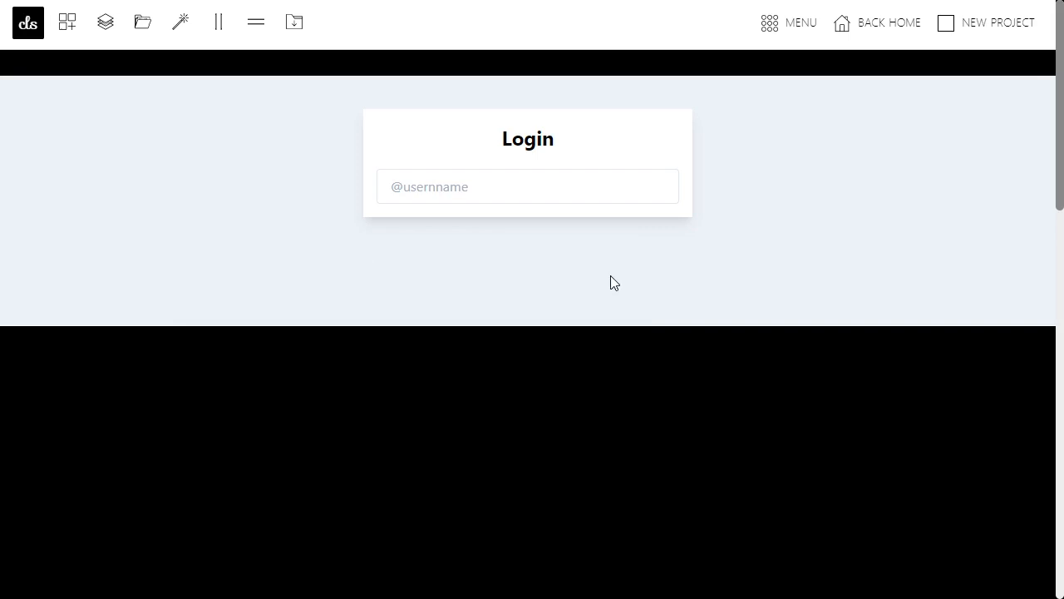
Add the class "mb-3" to the input field and paste a copy of the field beneath it
left_click(500, 190)
left_click(501, 189)
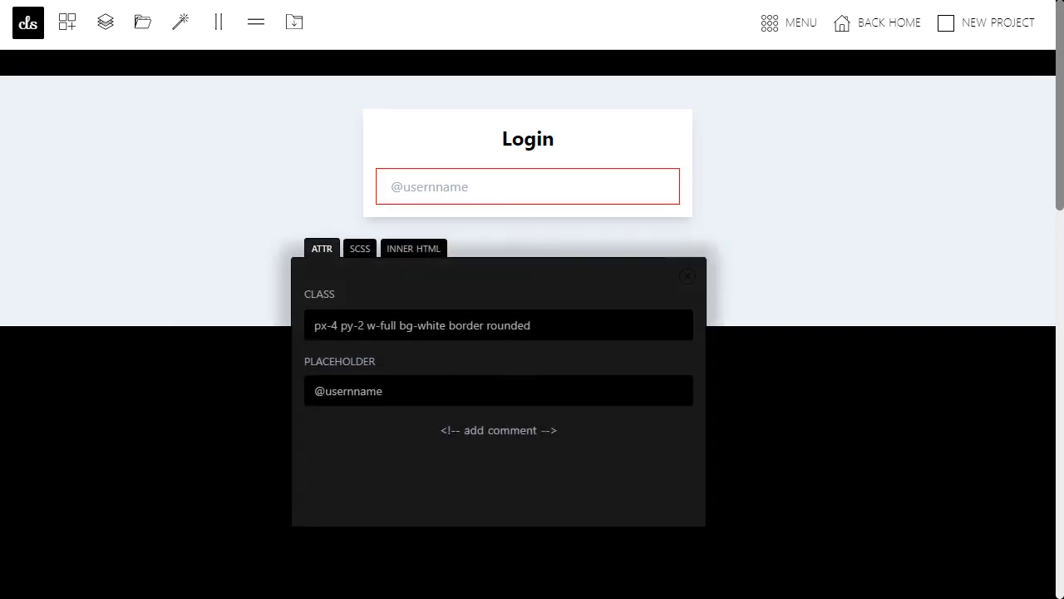
left_click(567, 325)
type("mb-3")
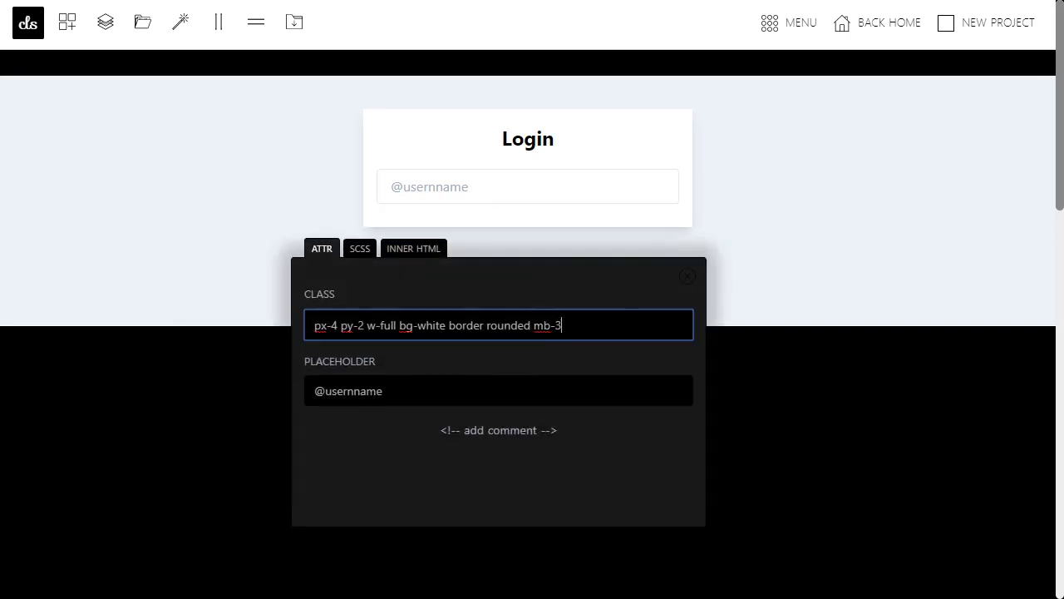
left_click(687, 276)
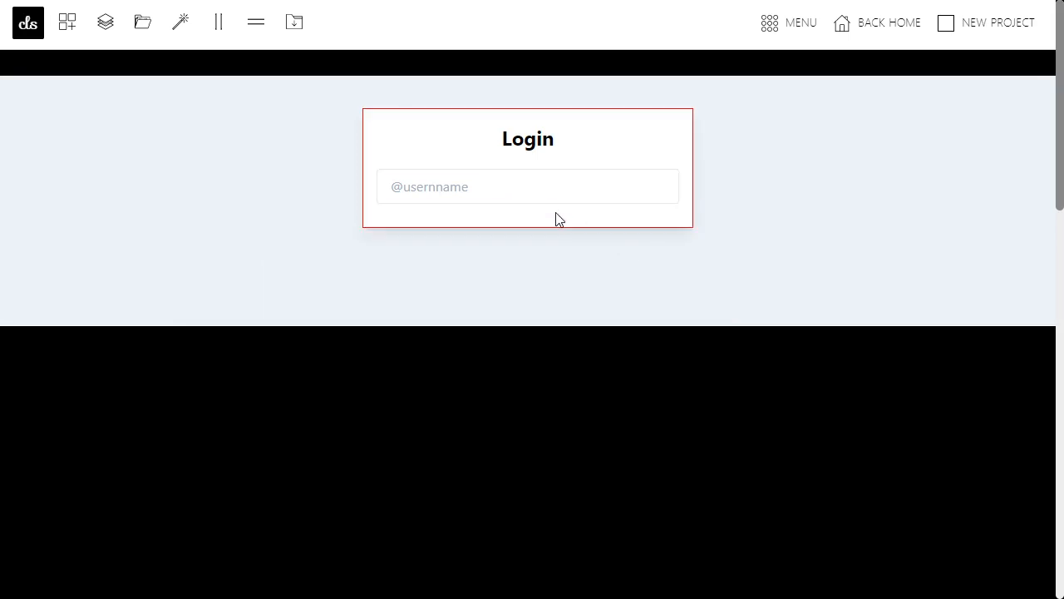
key("ctrl+v")
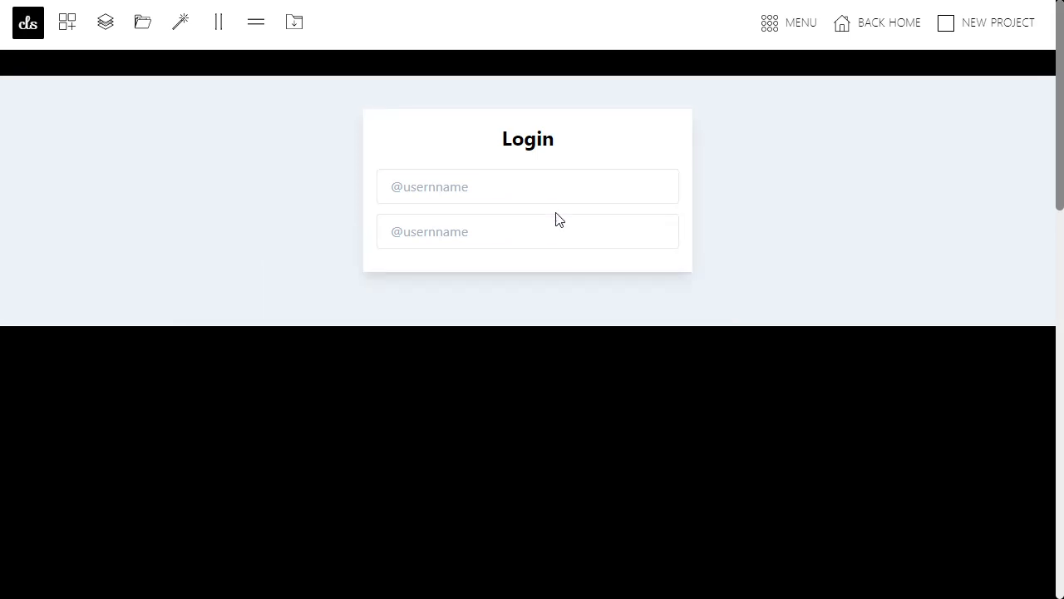
Insert a button into the Login card below the two input fields
left_click(495, 267)
left_click(67, 22)
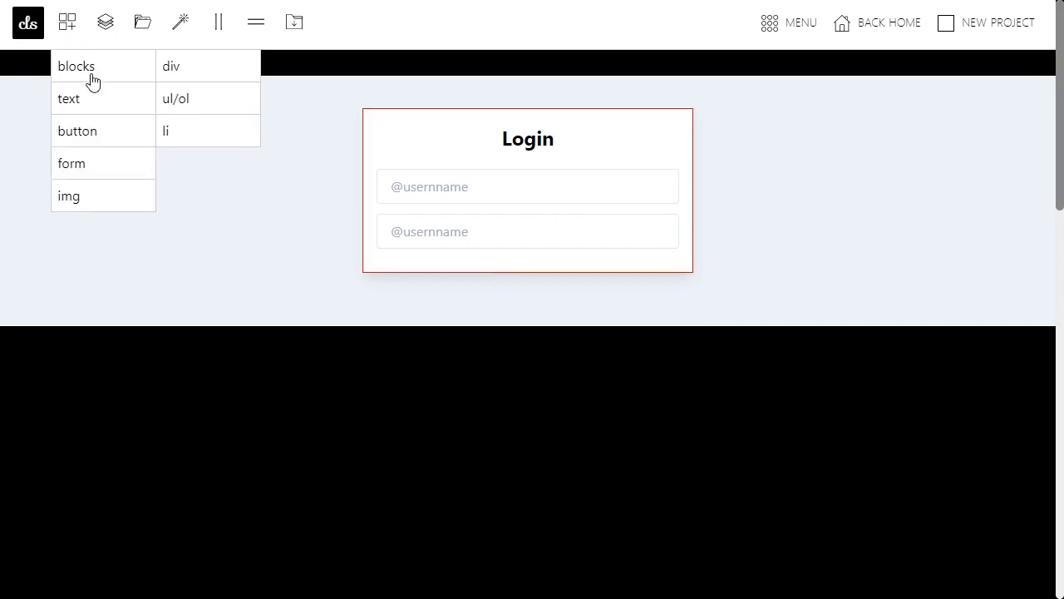
left_click(85, 134)
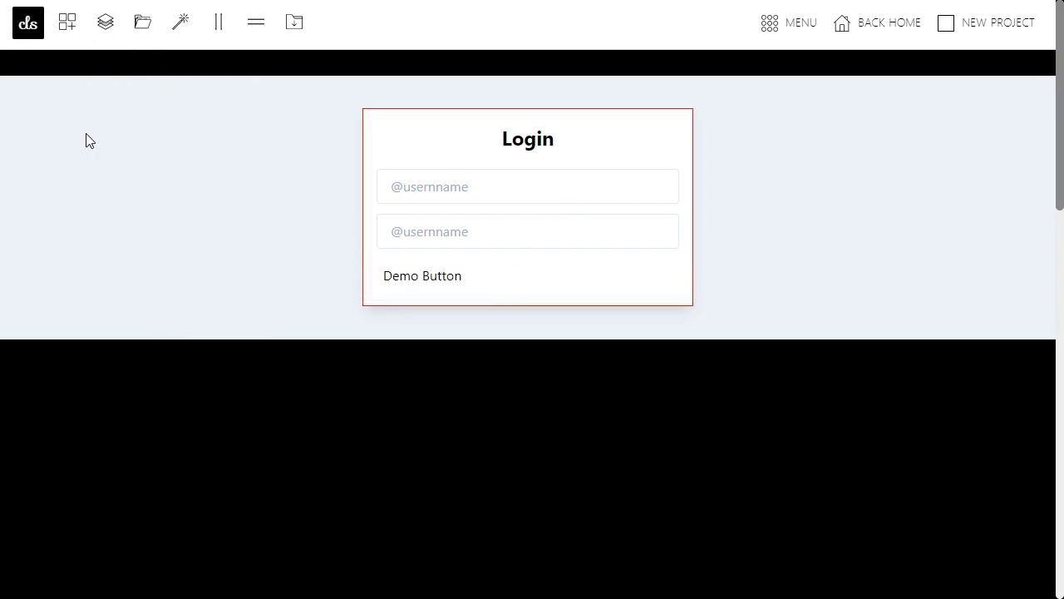
Add the classes "w-full bg-blue-400 text-white uppercase" to the new button and set its text to "login"
left_click(426, 281)
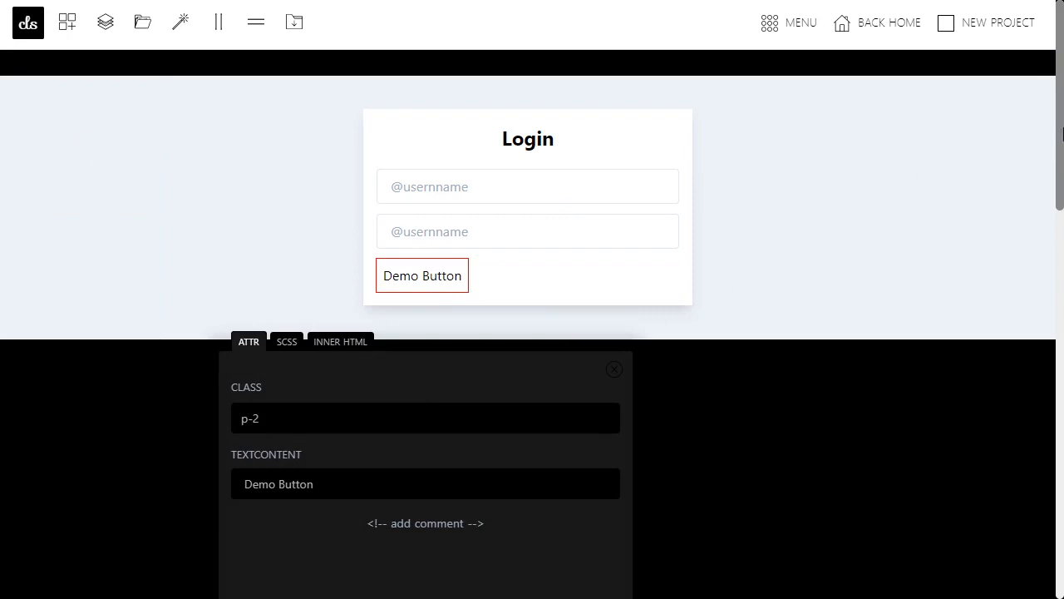
left_click_drag(1062, 128, 1062, 158)
left_click(422, 331)
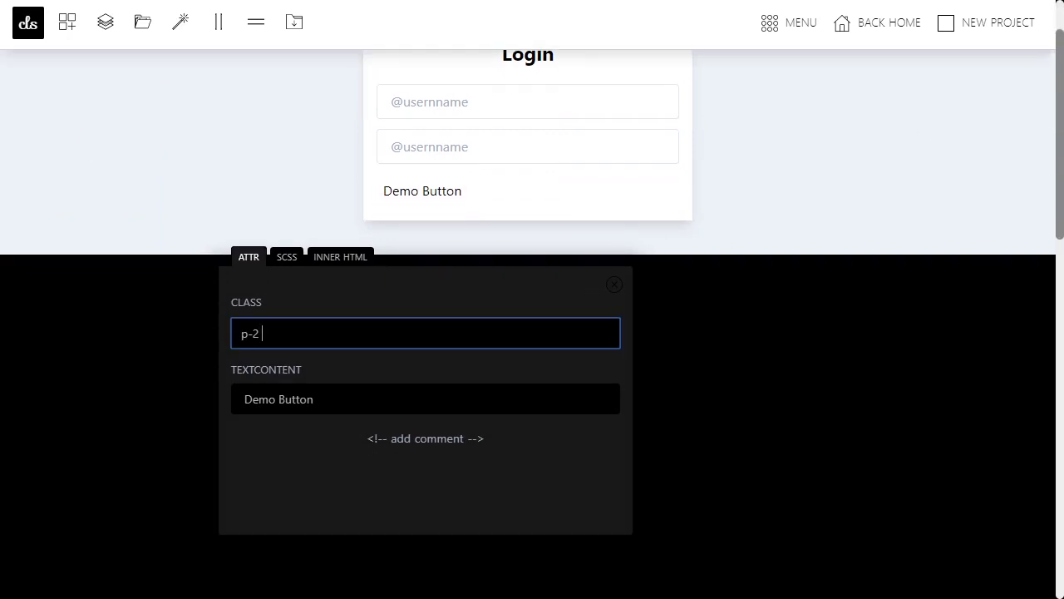
type("w-full")
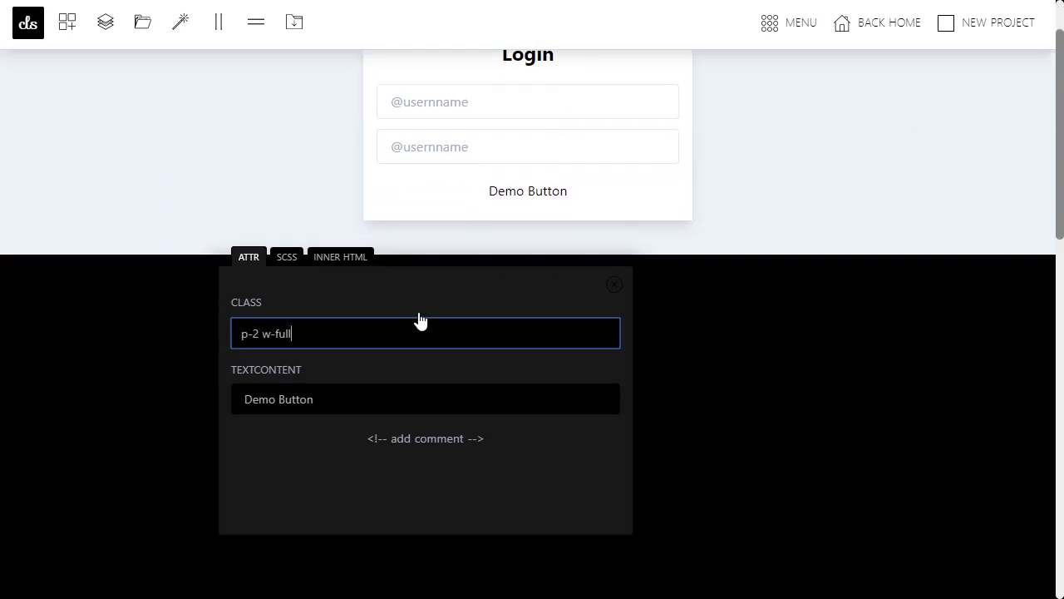
type(" bg-blue-400 text")
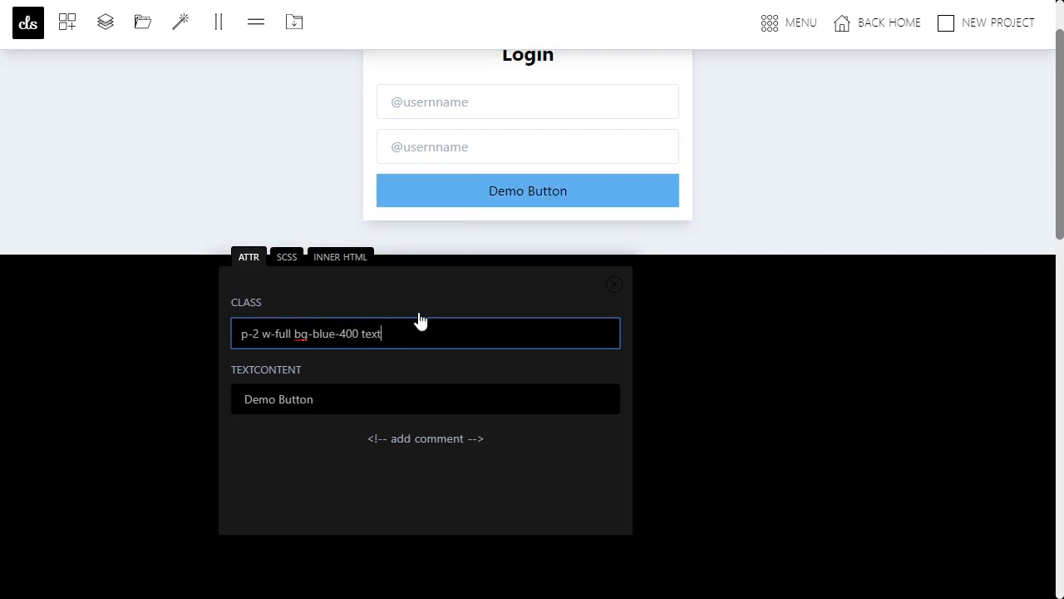
type("-white uppercase")
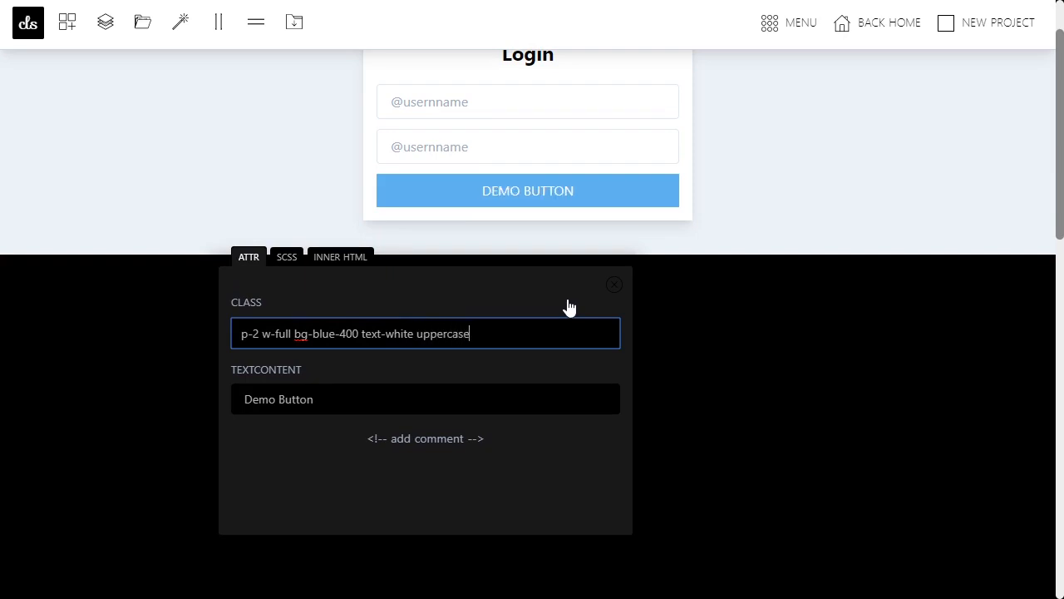
key("Tab")
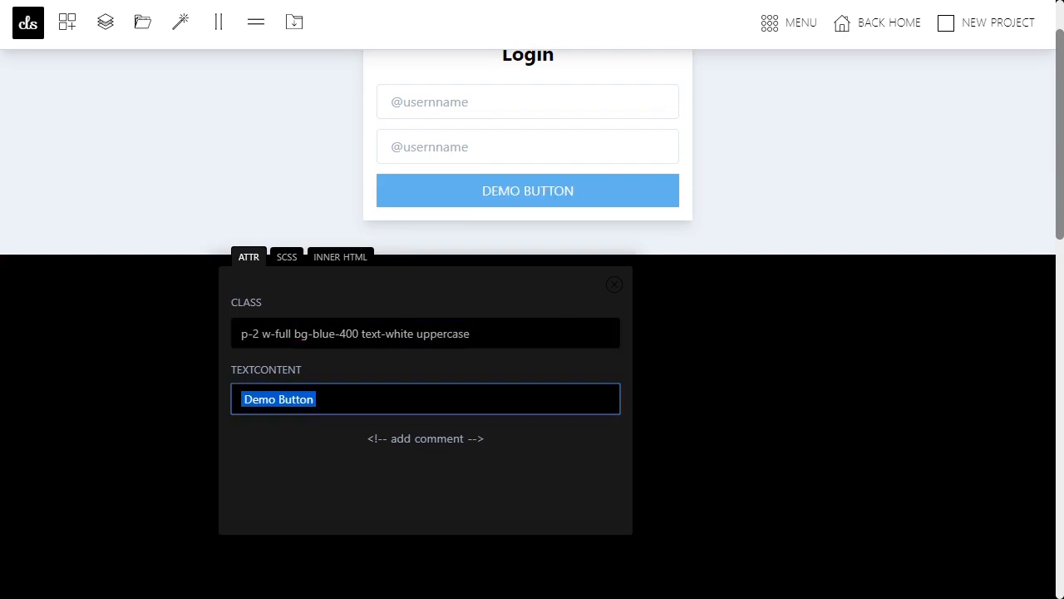
type("login")
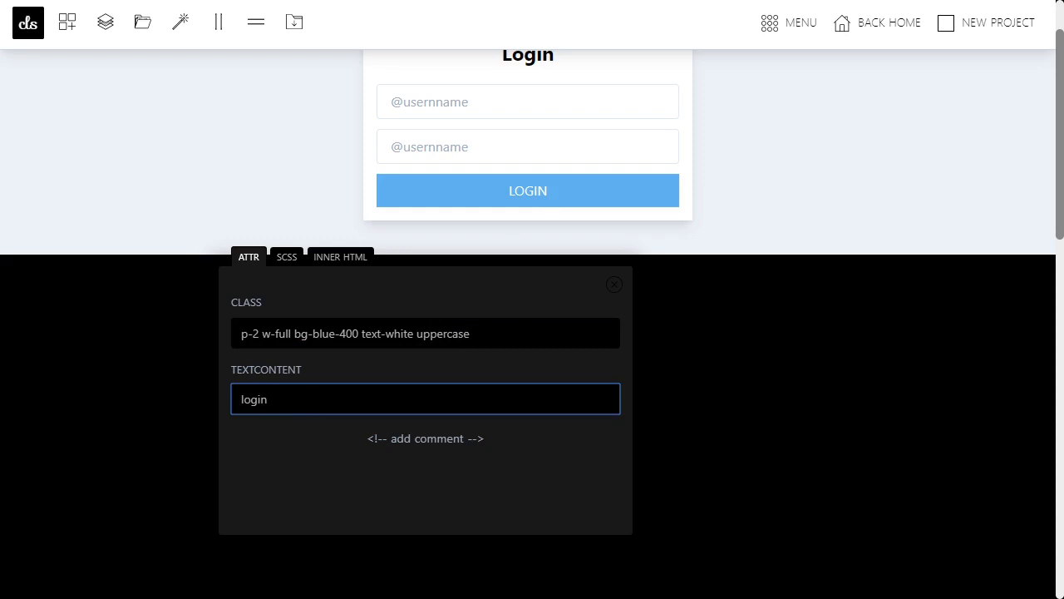
type(" for free")
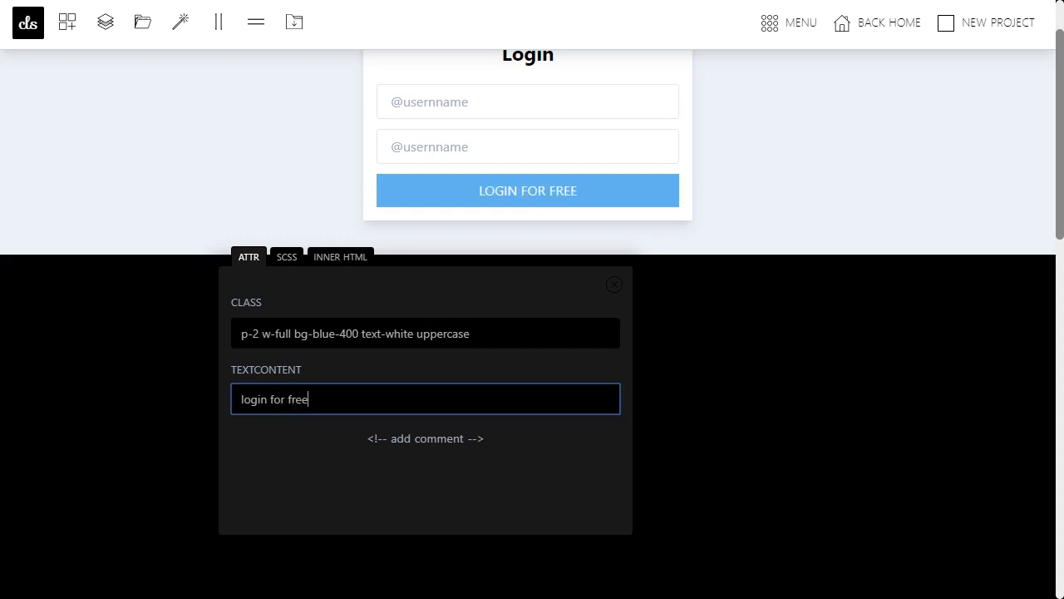
key("BackSpace")
key("BackSpace")
key("BackSpace")
key("BackSpace")
key("BackSpace")
key("BackSpace")
key("BackSpace")
key("BackSpace")
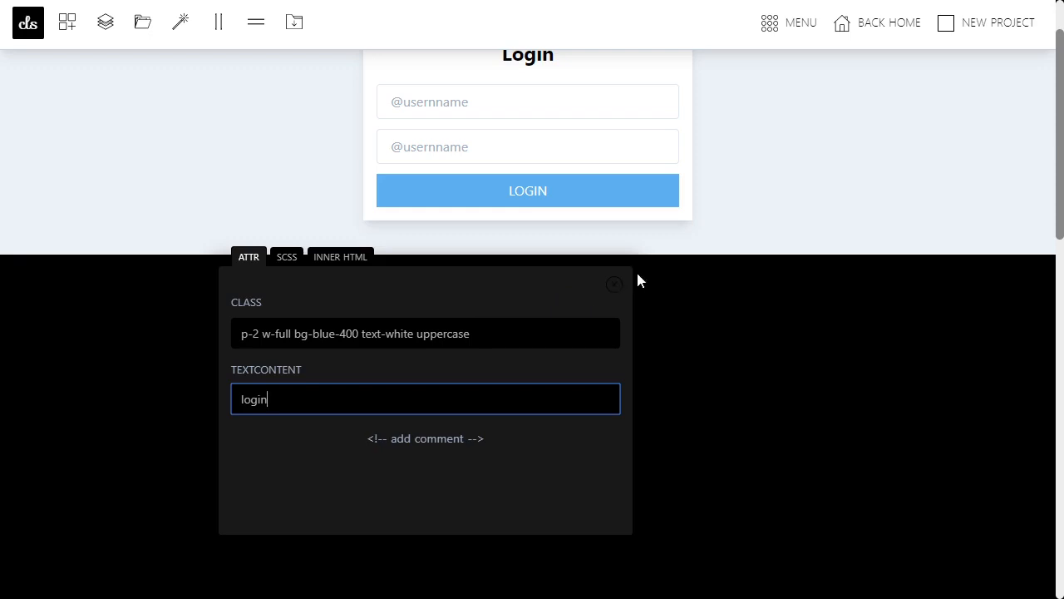
Close the button's attribute editor and switch between the index and login workspaces to view both pages, ending on index
left_click(617, 285)
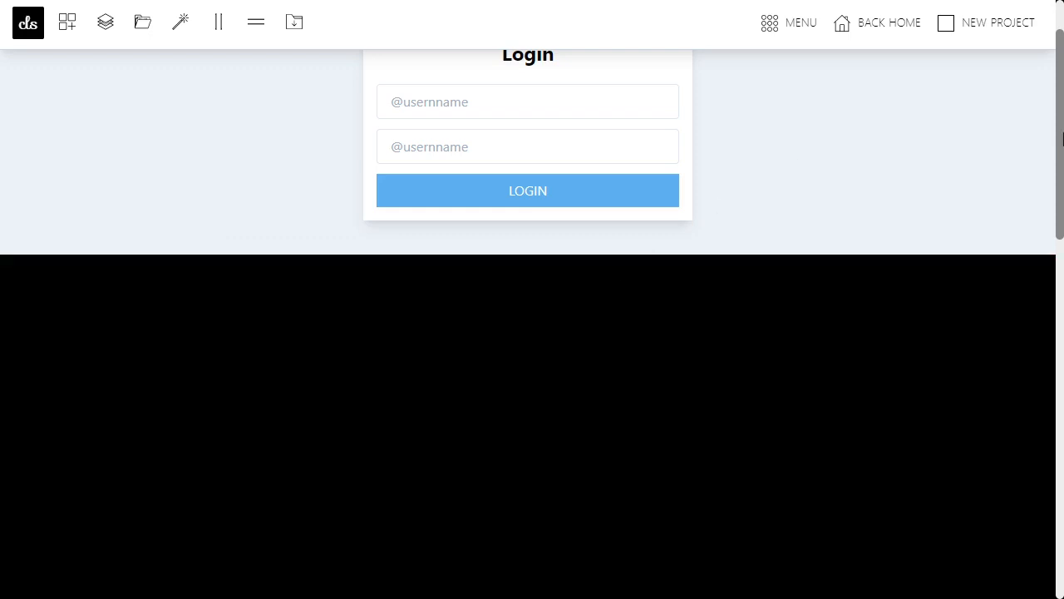
left_click_drag(1062, 138, 1063, 82)
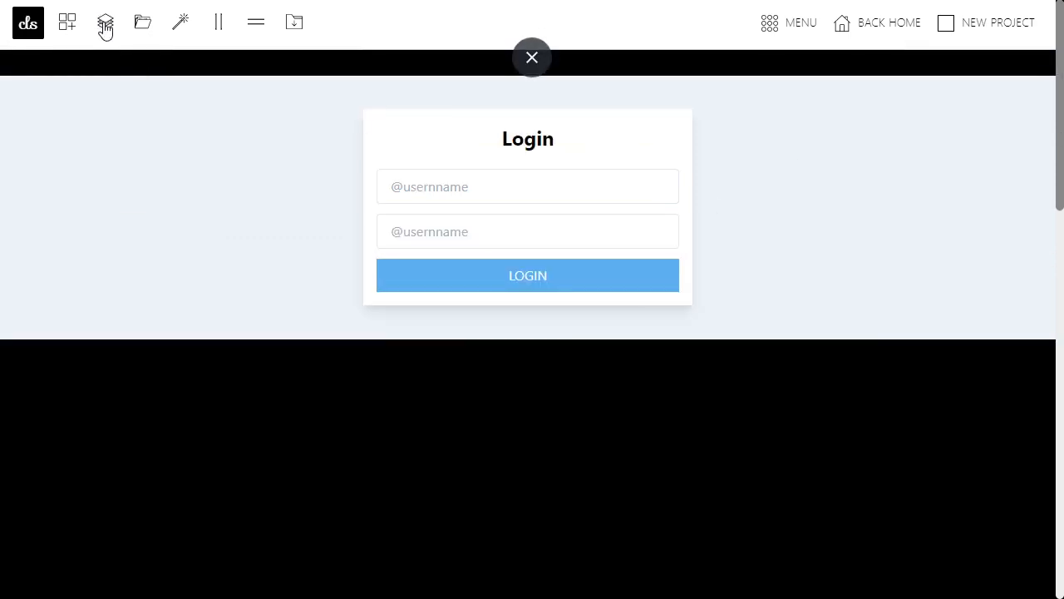
left_click(105, 25)
left_click(874, 77)
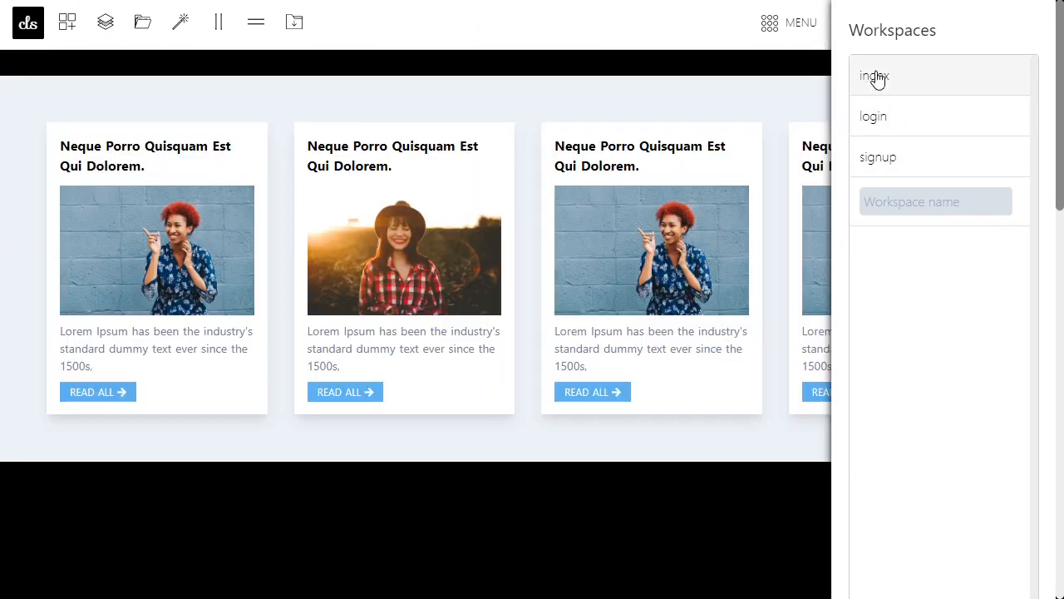
left_click(891, 119)
left_click(883, 74)
left_click(886, 118)
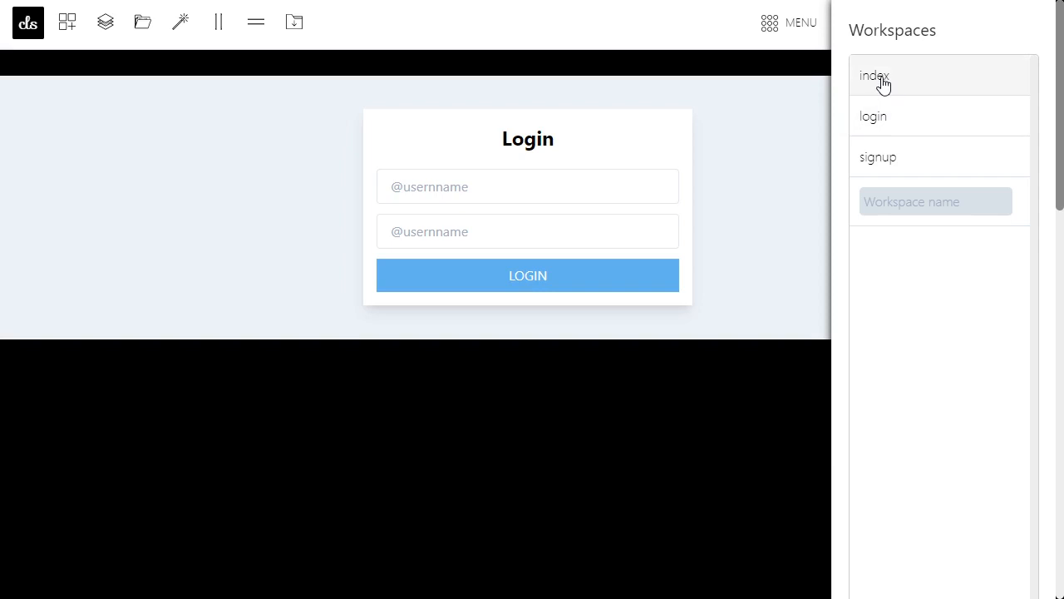
left_click(881, 80)
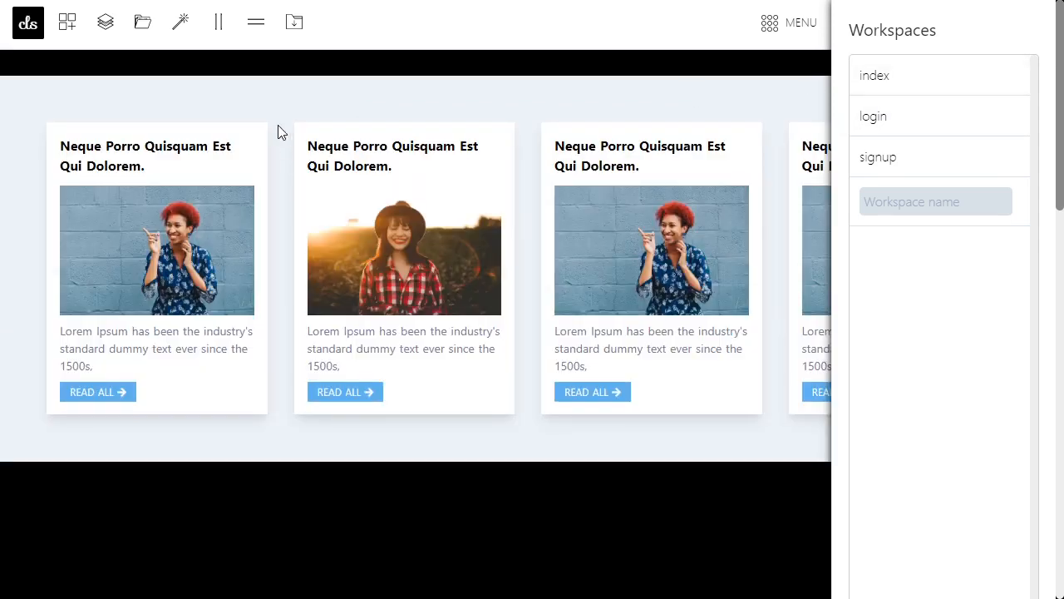
left_click(294, 23)
left_click(309, 67)
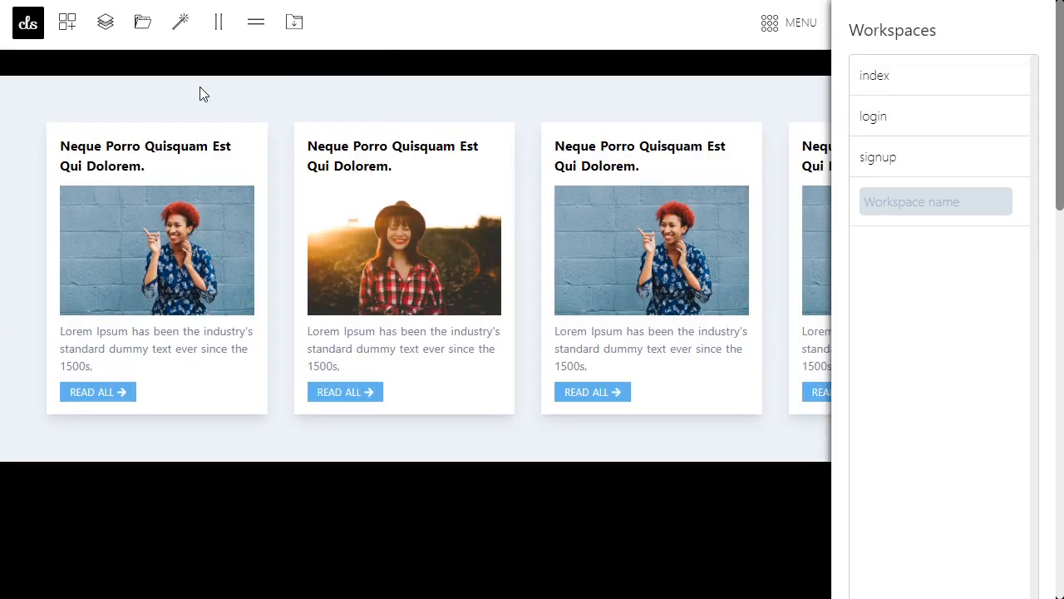